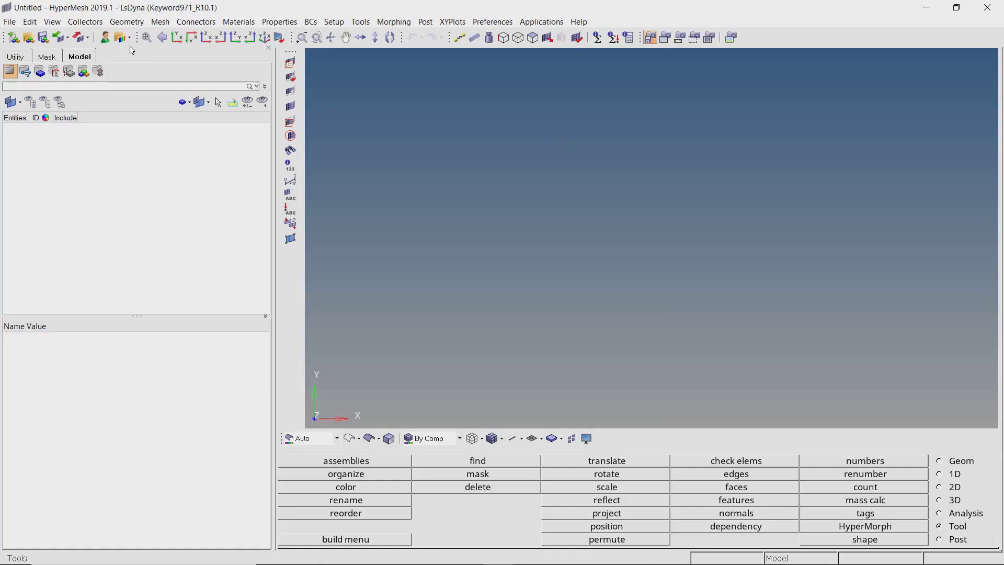
Confirm the LsDyna user profile and import the bottle_model.k solver deck
click(105, 37)
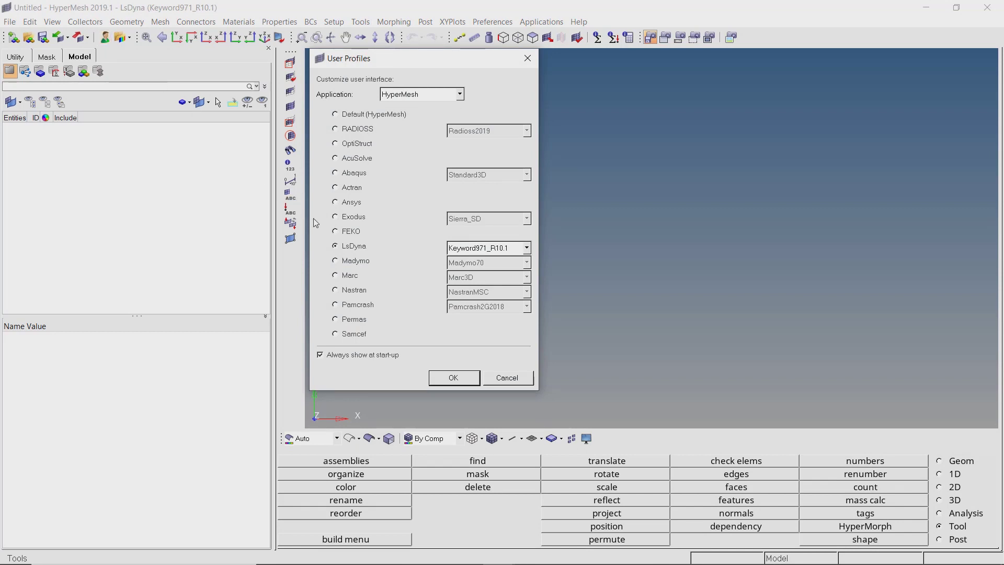
click(464, 378)
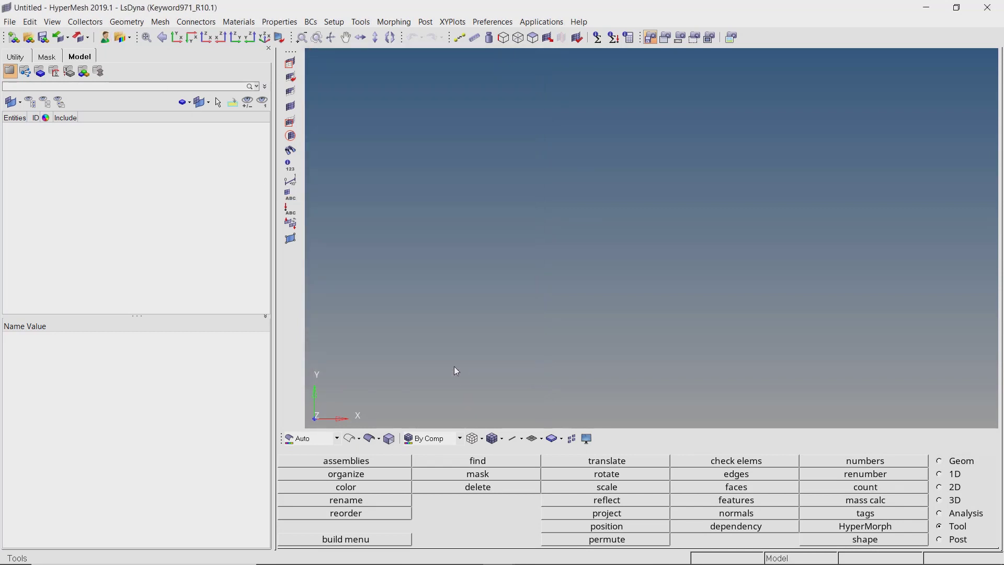
click(9, 22)
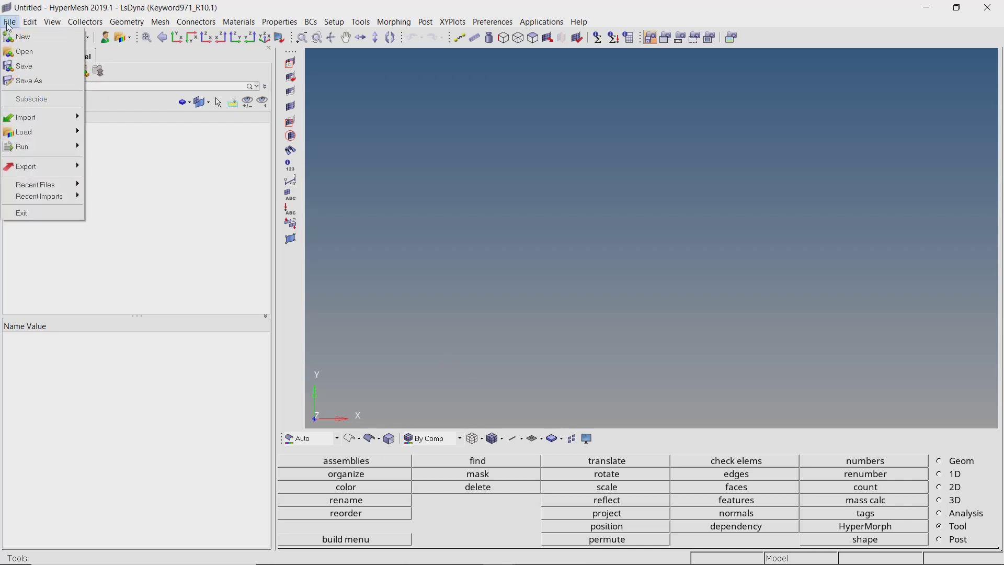
mouse_move(71, 120)
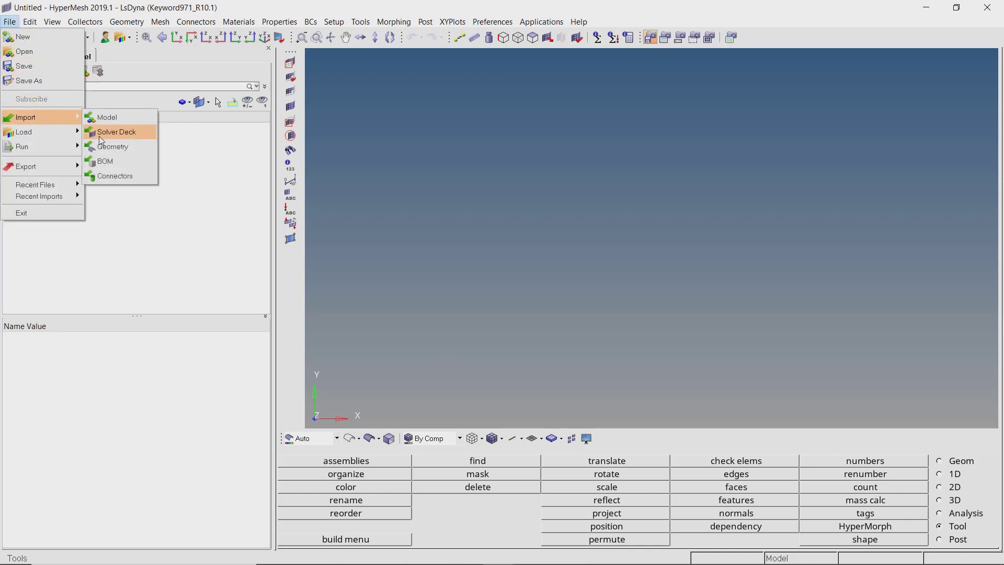
click(102, 137)
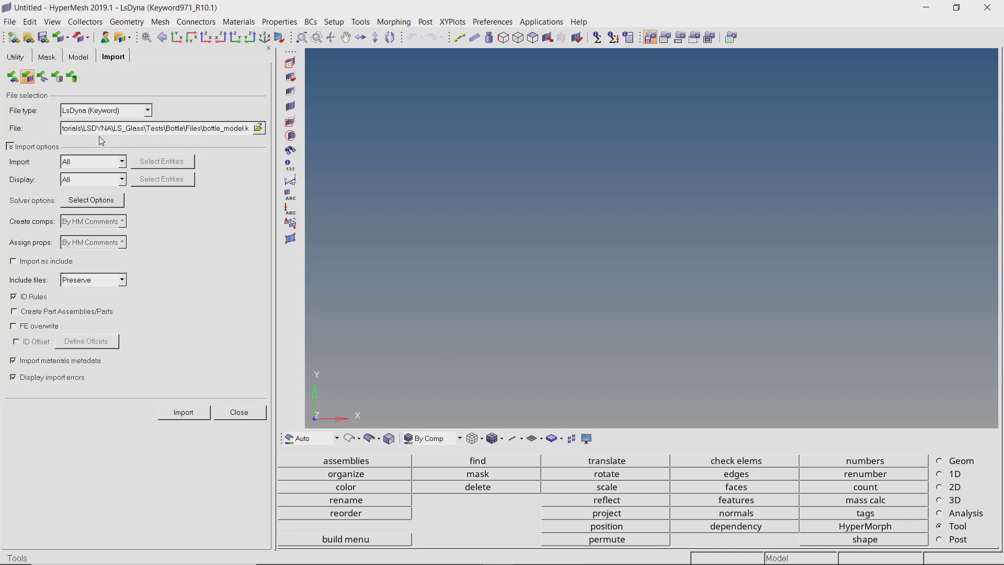
click(259, 128)
click(259, 128)
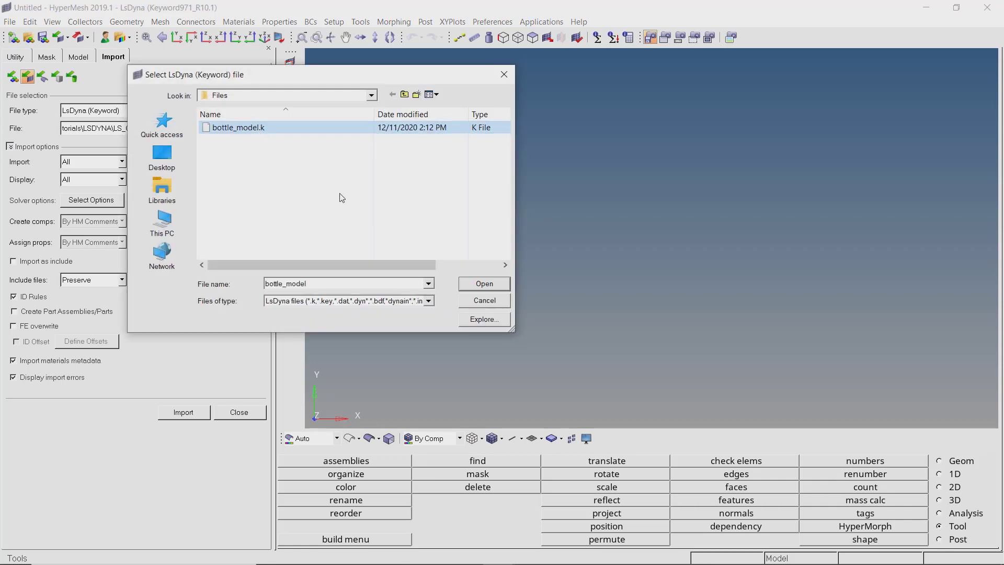
click(472, 285)
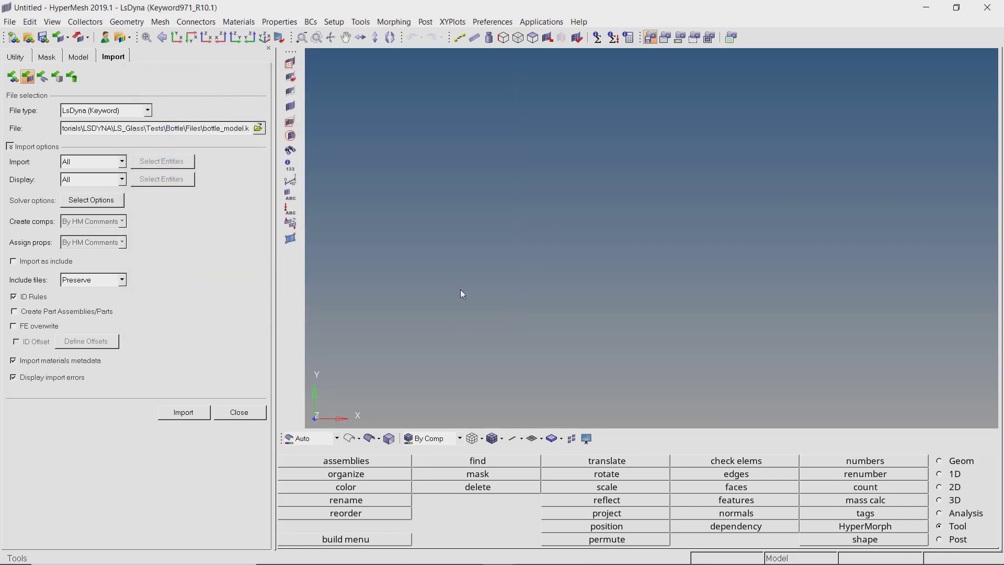
click(183, 413)
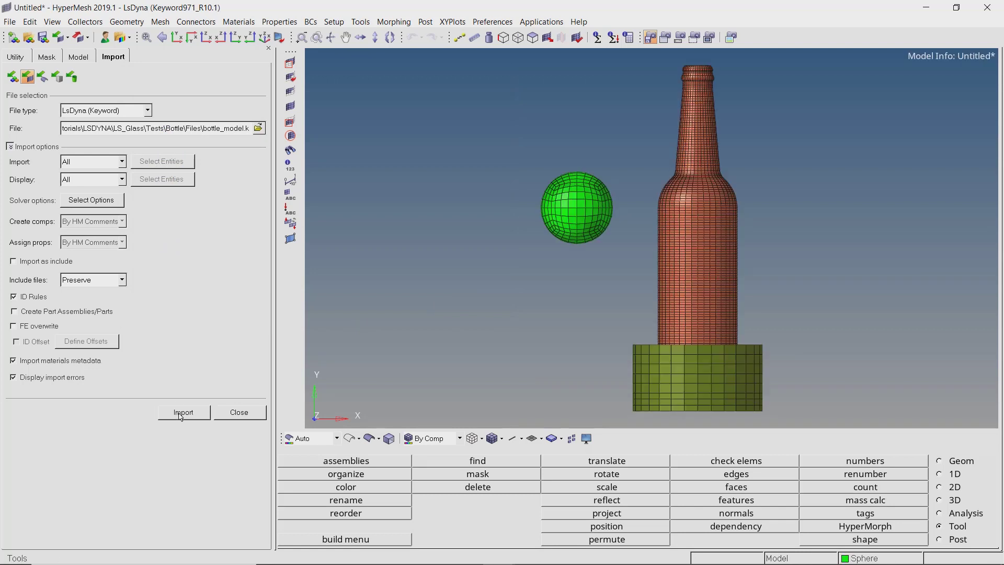
Close the import options and show the Solver Browser with *PART expanded to its parts
click(234, 414)
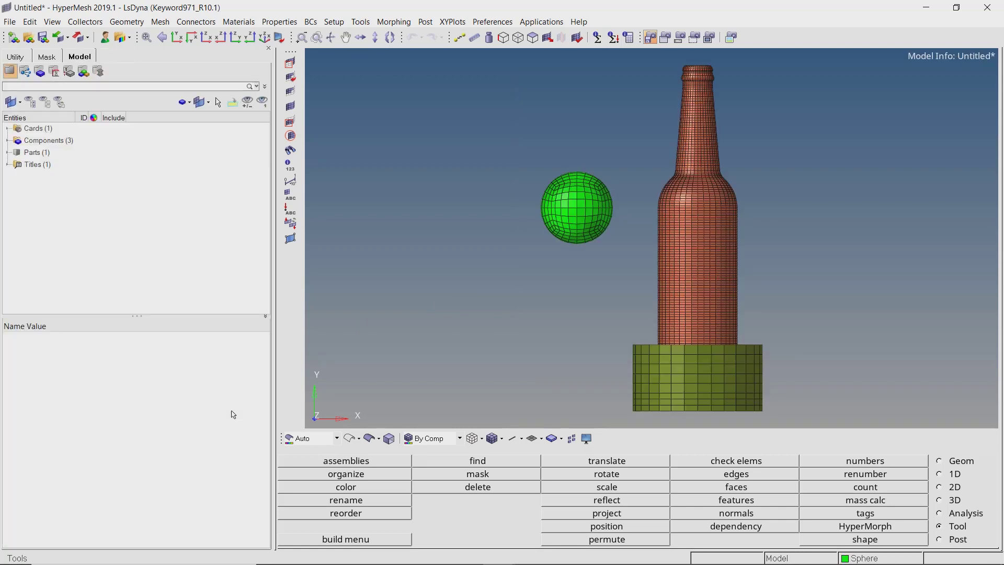
click(52, 22)
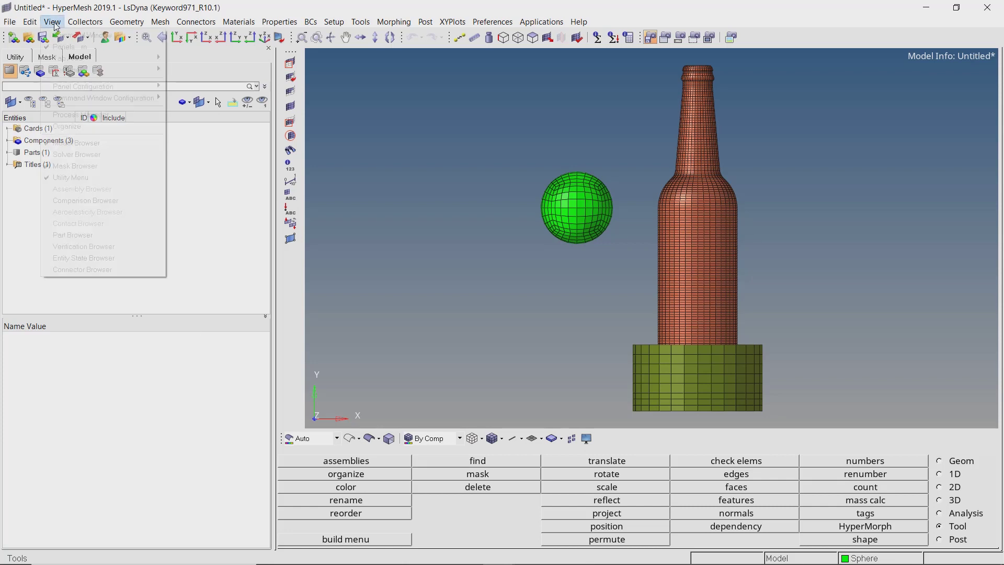
click(99, 154)
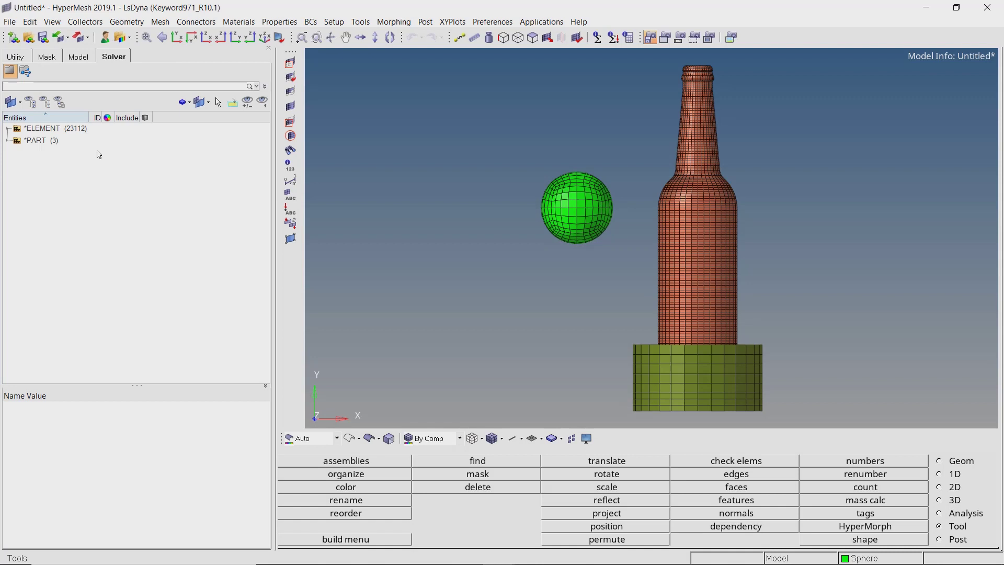
click(8, 140)
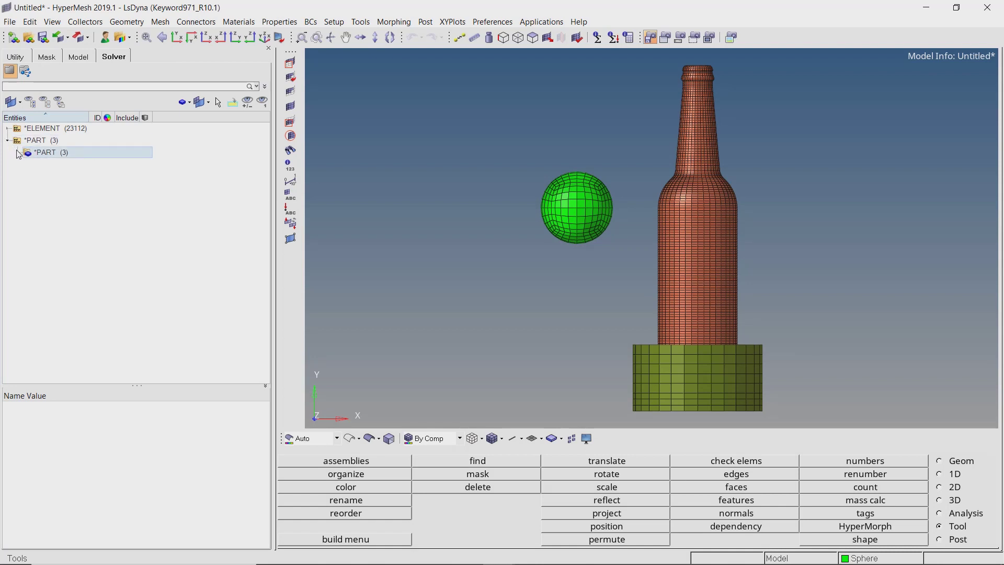
click(18, 152)
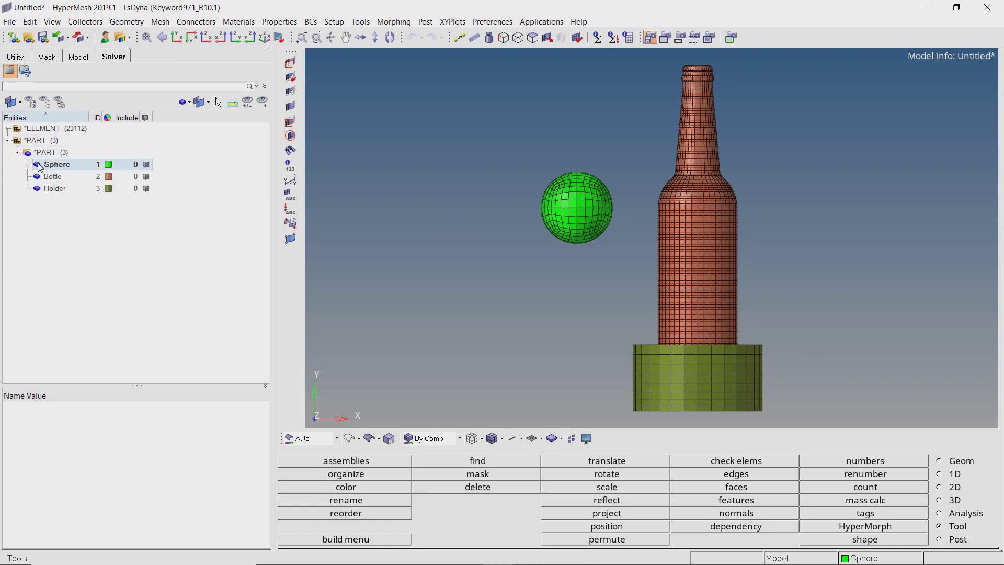
Hide and re-show the Sphere, Bottle and Holder parts, then collapse *PART
click(39, 165)
click(39, 165)
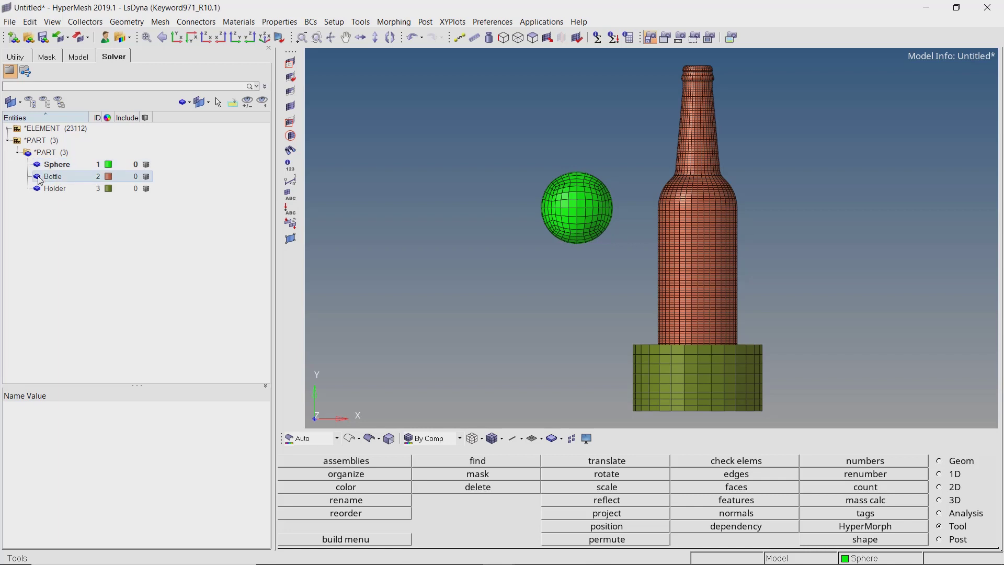
click(38, 177)
click(38, 178)
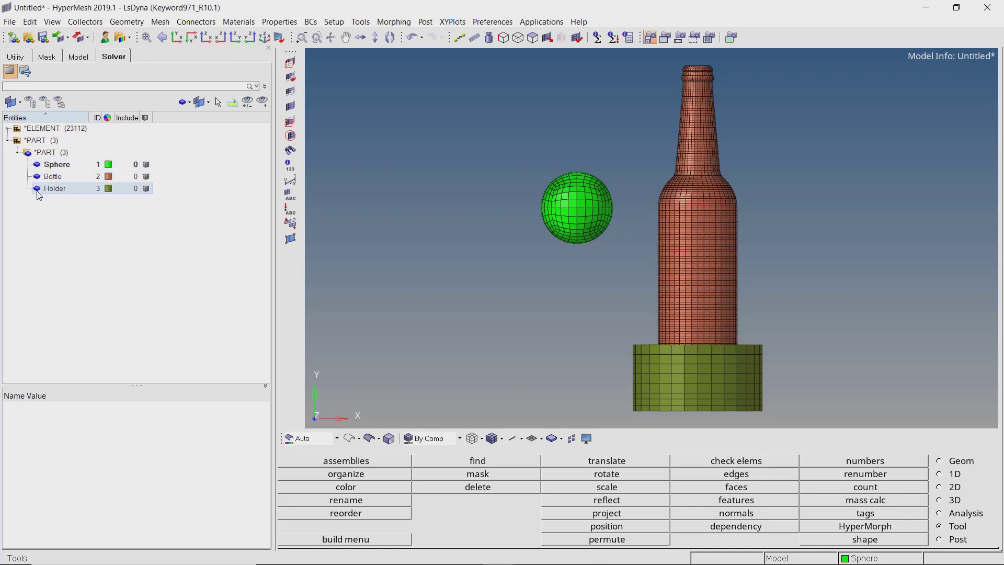
click(38, 188)
click(37, 188)
click(11, 152)
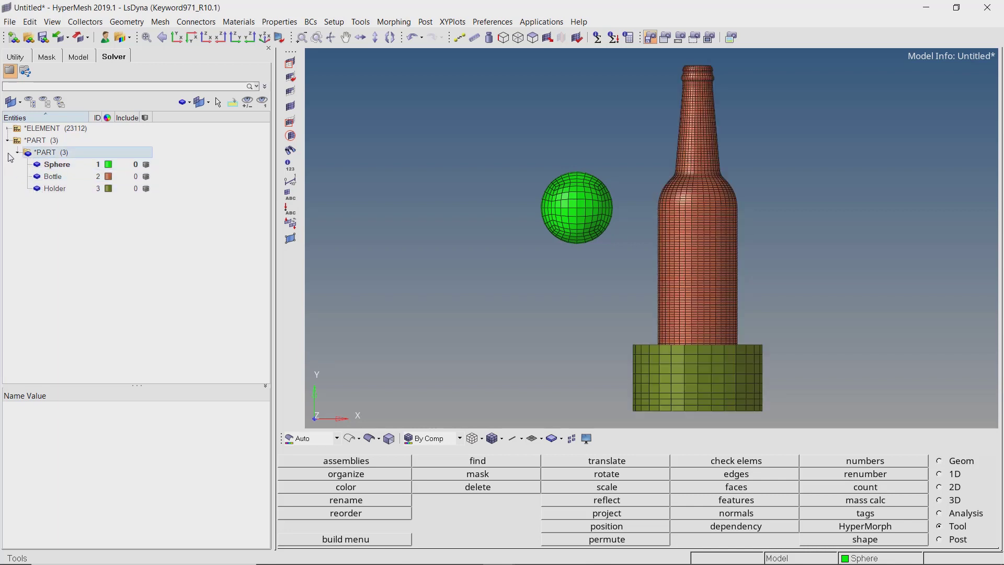
click(9, 140)
click(7, 140)
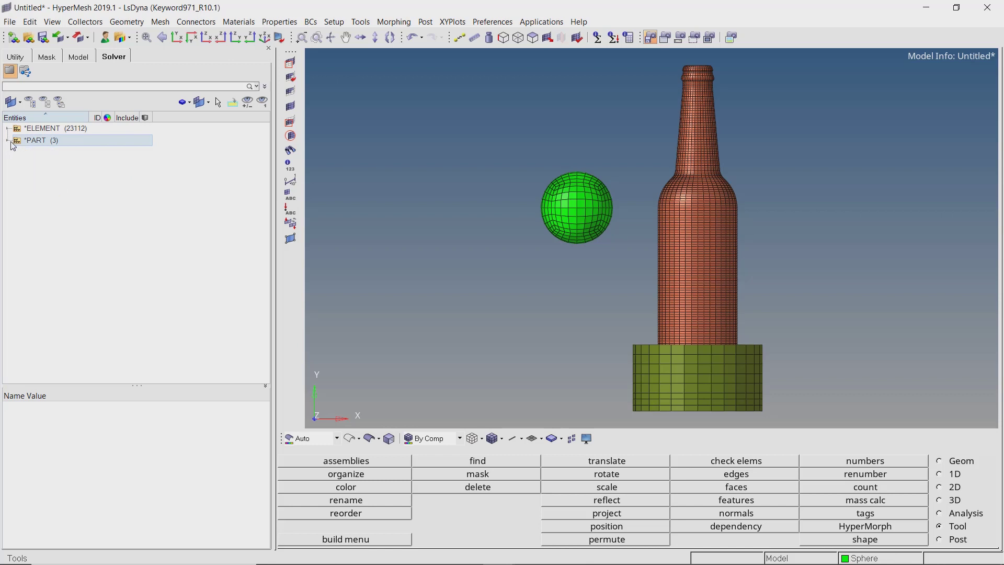
Create a *SECTION_SOLID property and rename it 'solid'
right_click(237, 139)
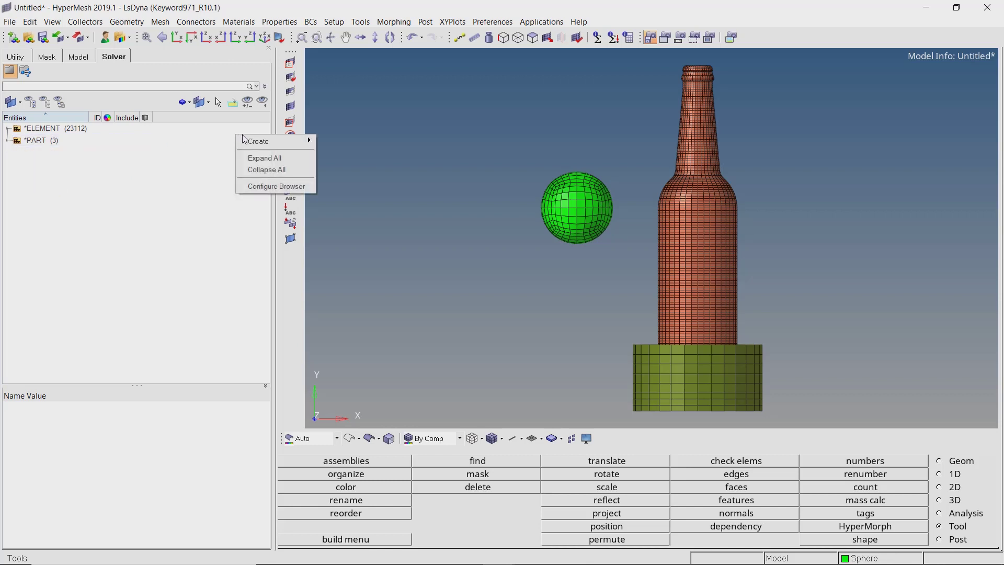
mouse_move(257, 142)
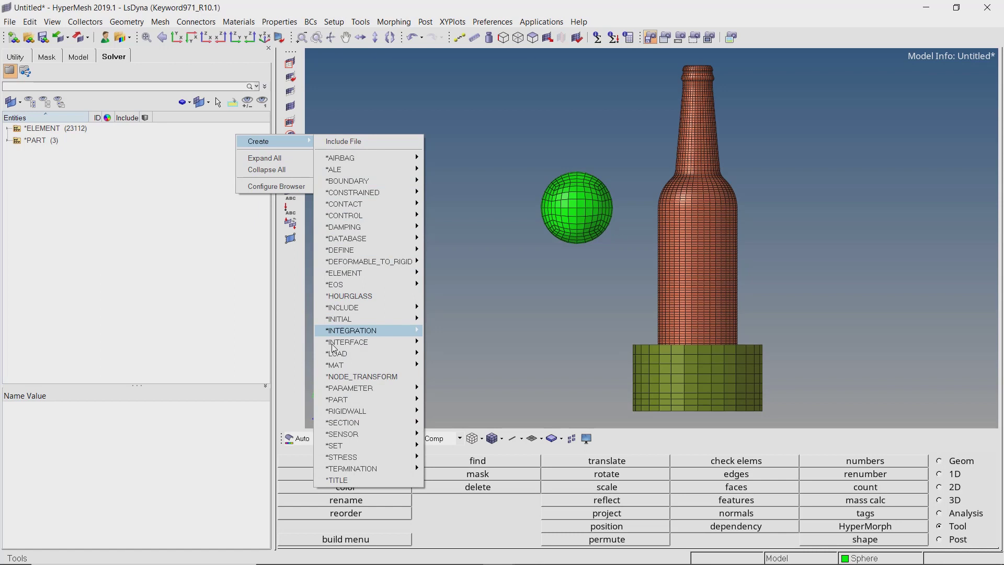
mouse_move(359, 422)
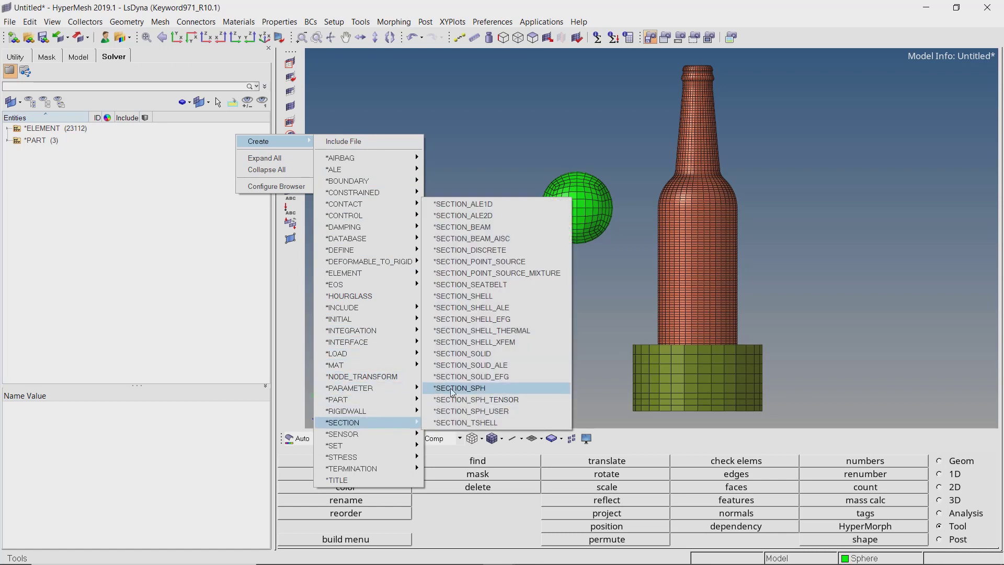
click(507, 353)
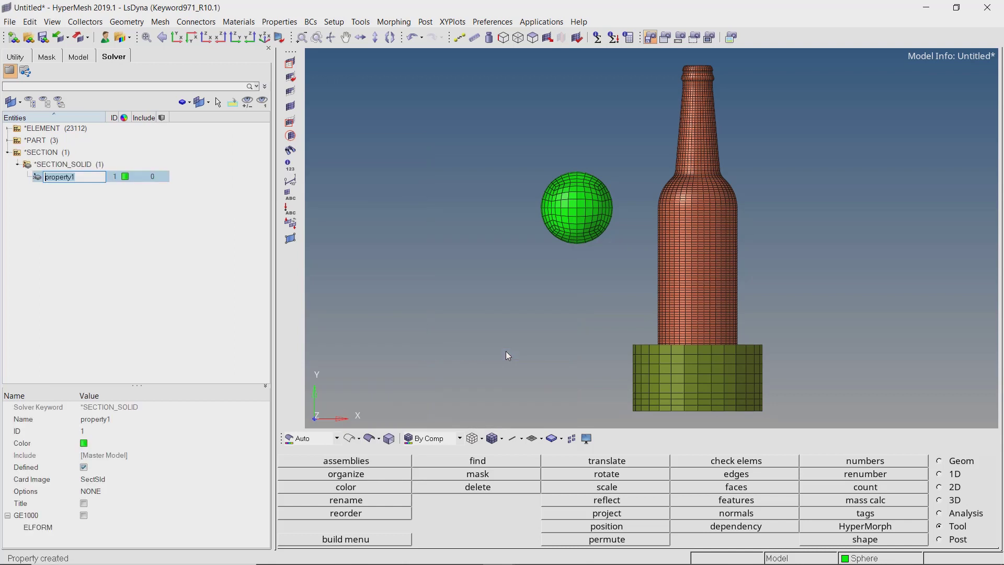
text(solid)
key(Return)
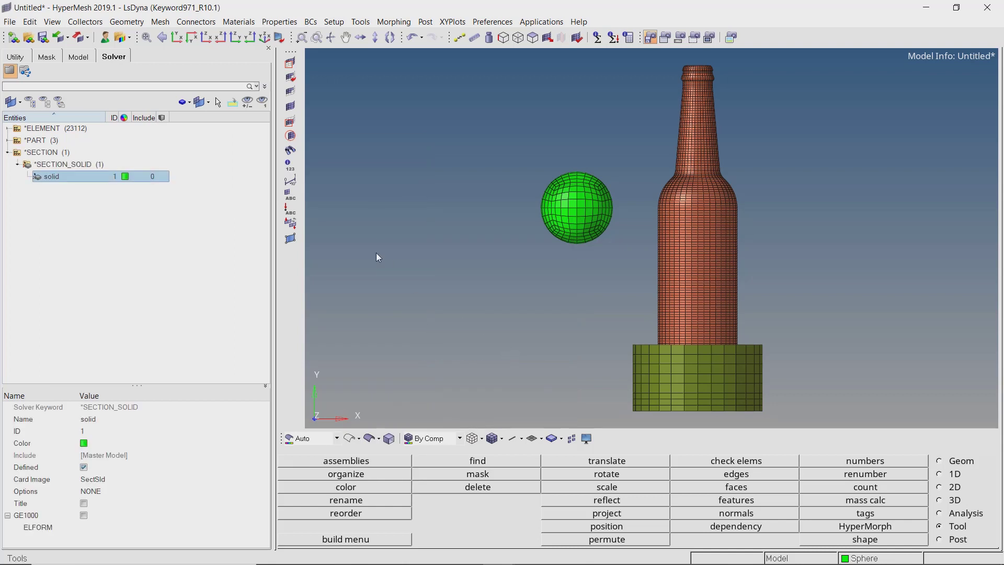
Create a *MAT_RIGID material named 'rigid' and enlarge the entity editor
right_click(208, 133)
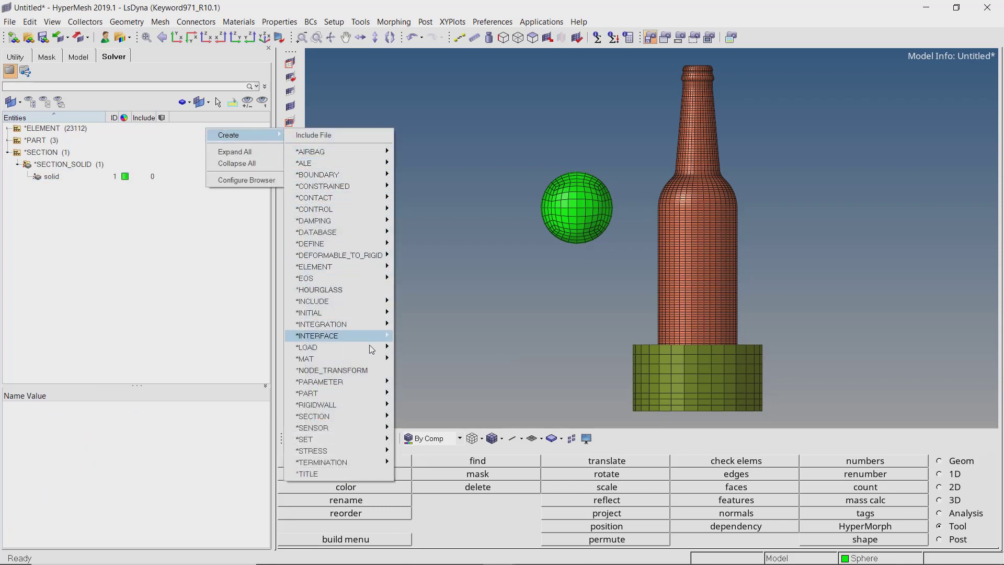
mouse_move(373, 363)
mouse_move(419, 360)
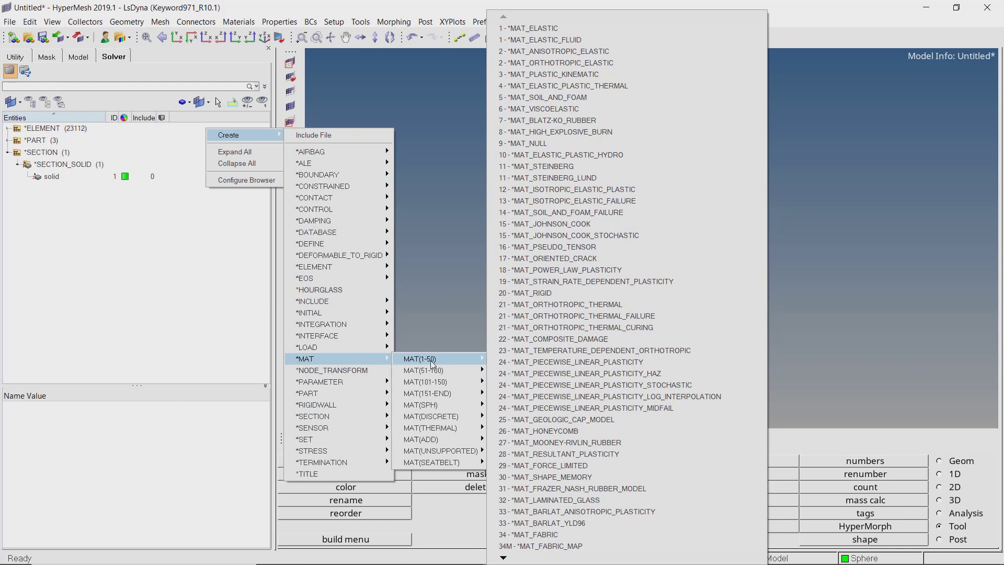
click(591, 293)
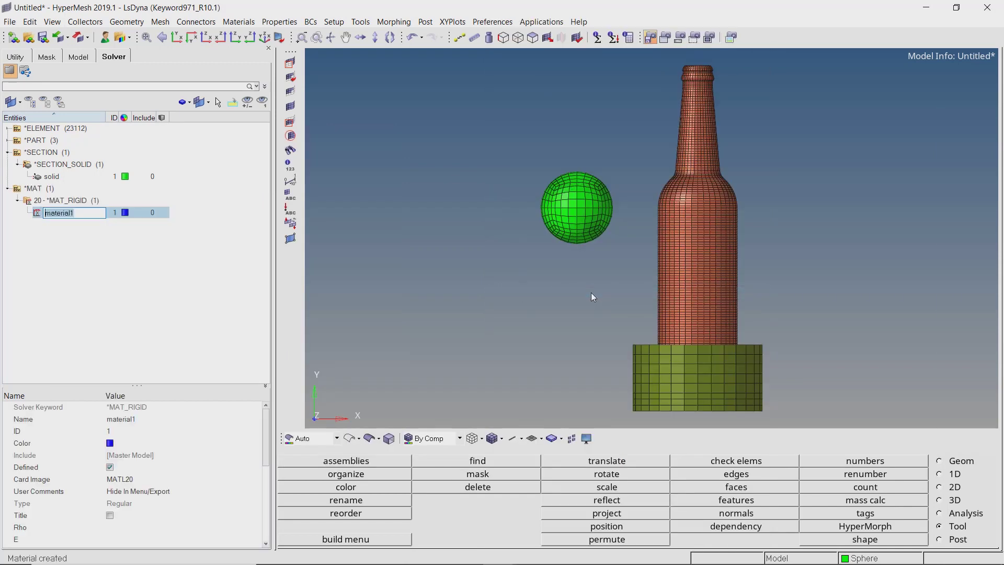
text(rigid)
key(Return)
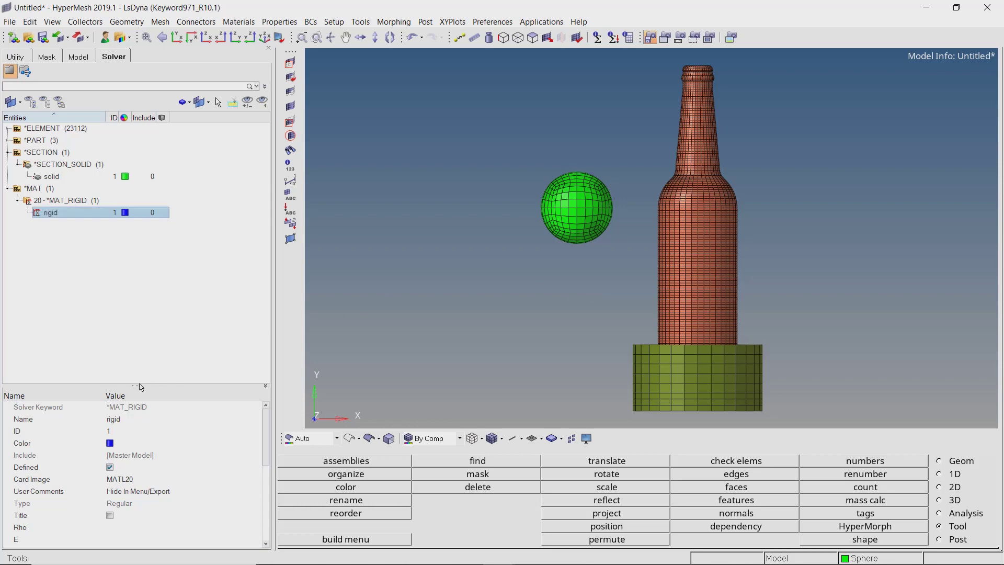
drag(137, 333, 143, 262)
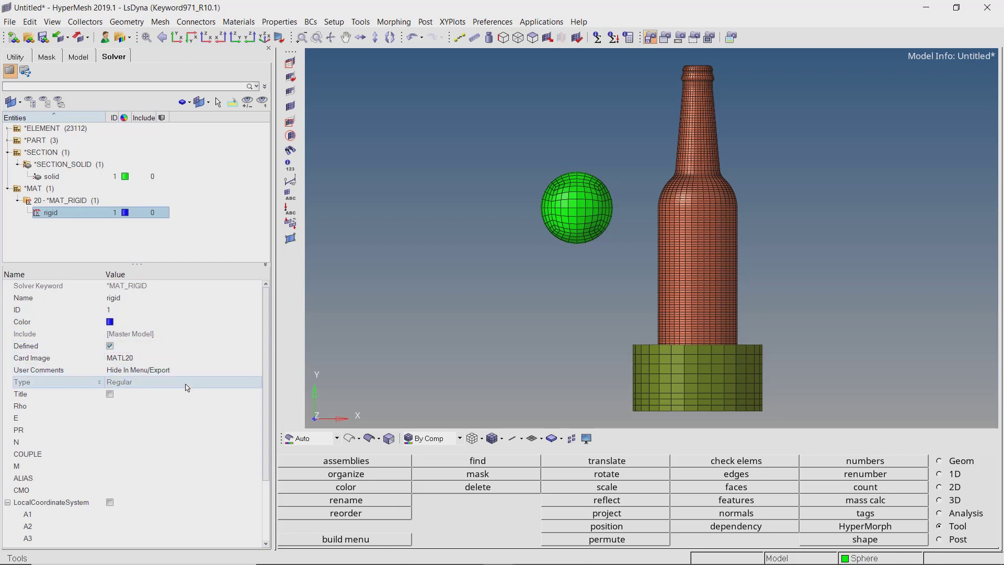
Set the rigid material's Rho to 7.85e-06, E to 210.0 and PR to 0.3
click(193, 407)
click(193, 406)
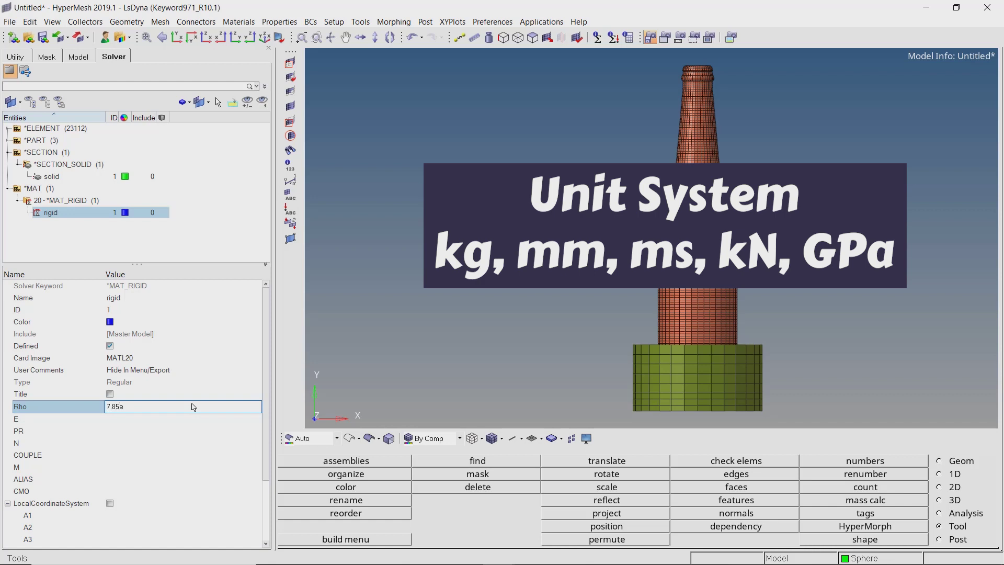
text(7.85e-06)
key(Return)
click(197, 418)
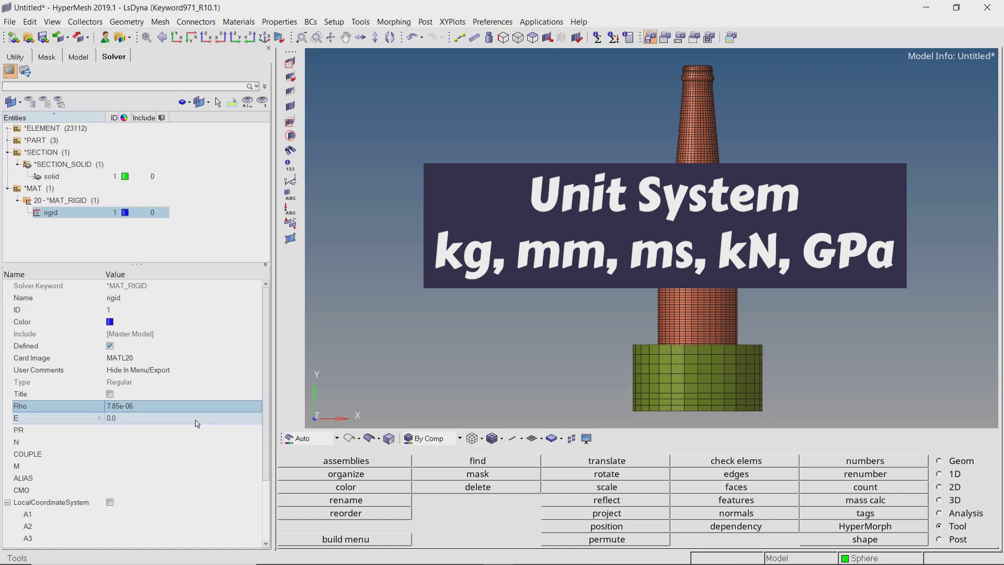
text(210.0)
key(Return)
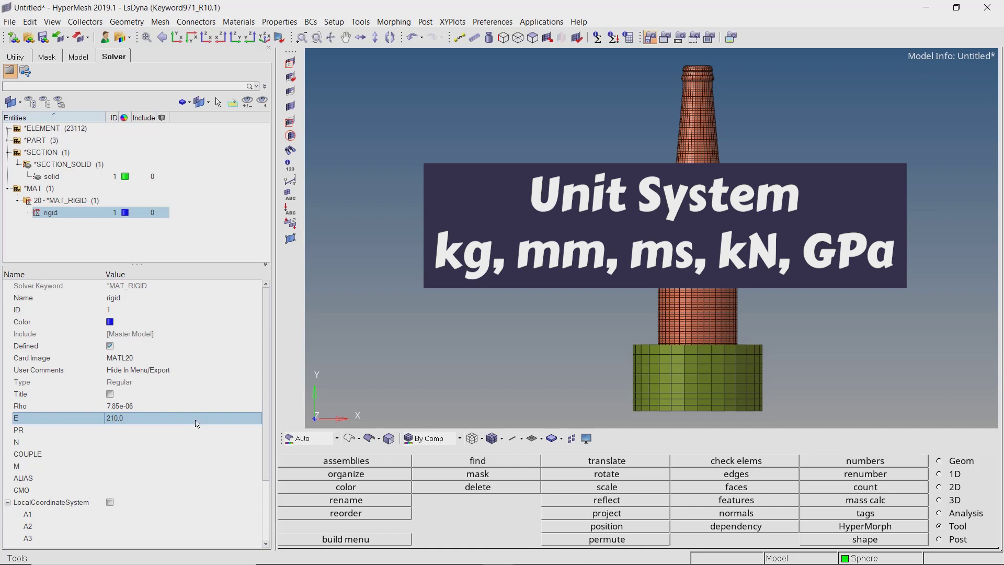
click(196, 431)
text(0)
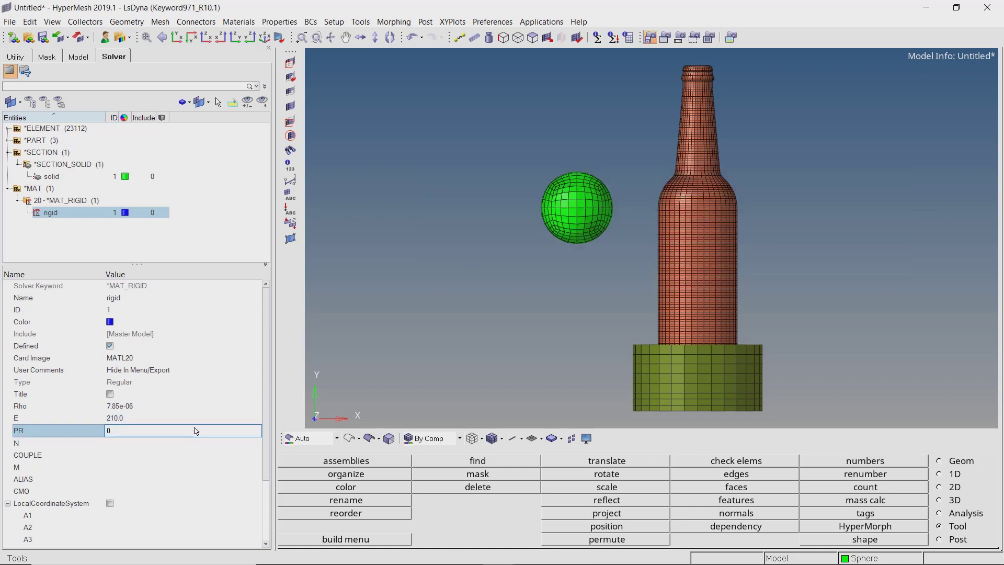
text(.3)
key(Return)
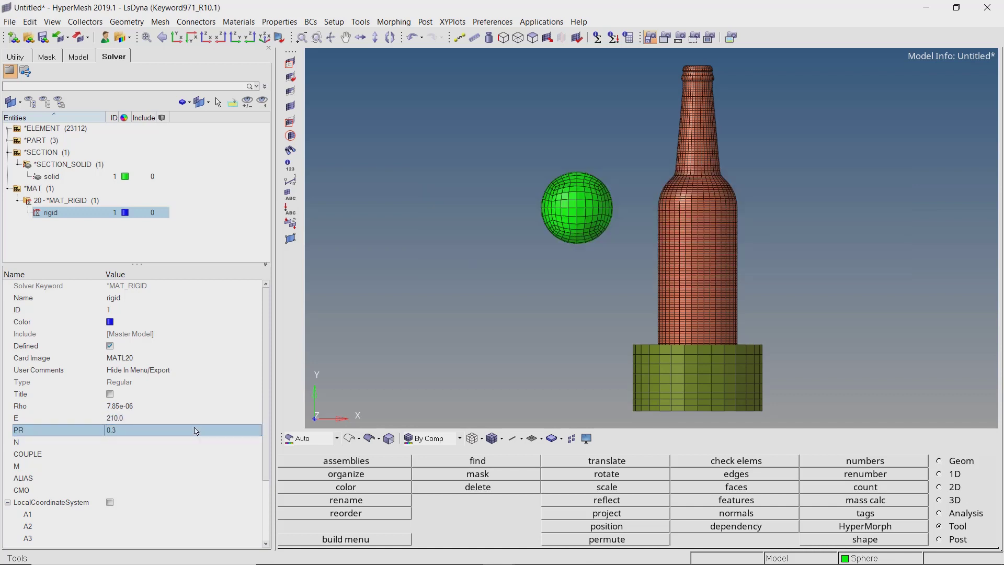
Create a *MAT_JOHNSON_HOLMQUIST_CERAMICS material named 'glass'
right_click(250, 132)
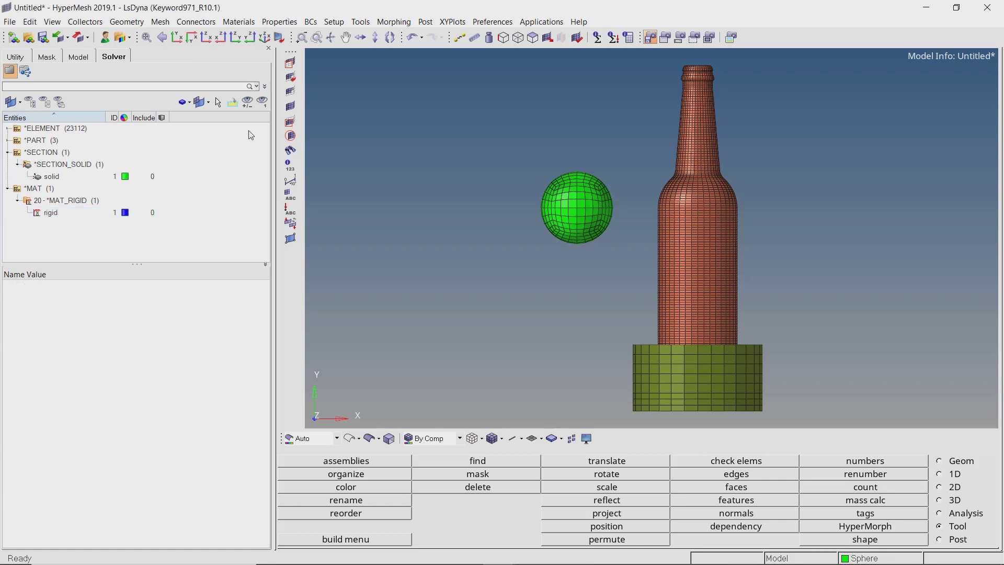
mouse_move(312, 142)
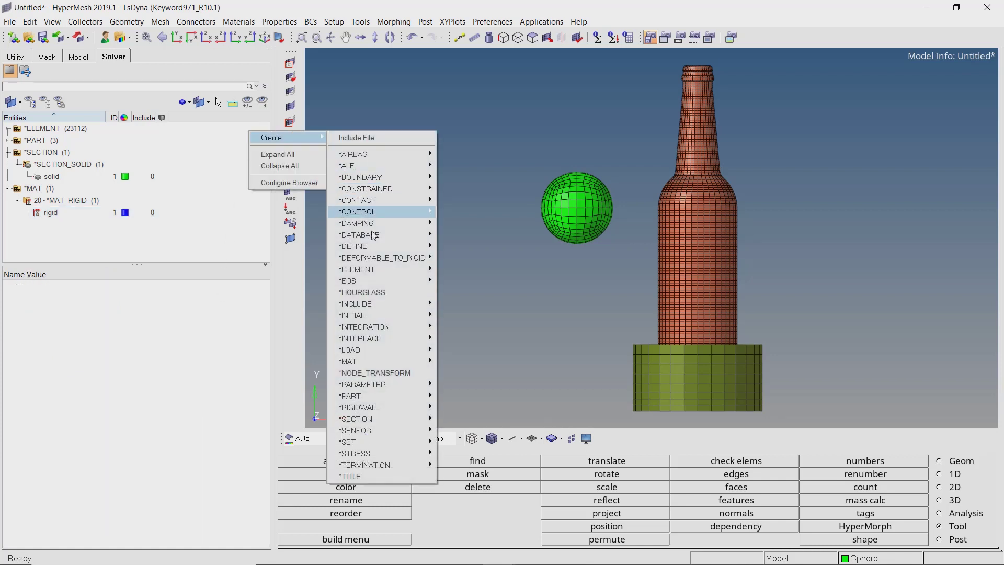
mouse_move(394, 363)
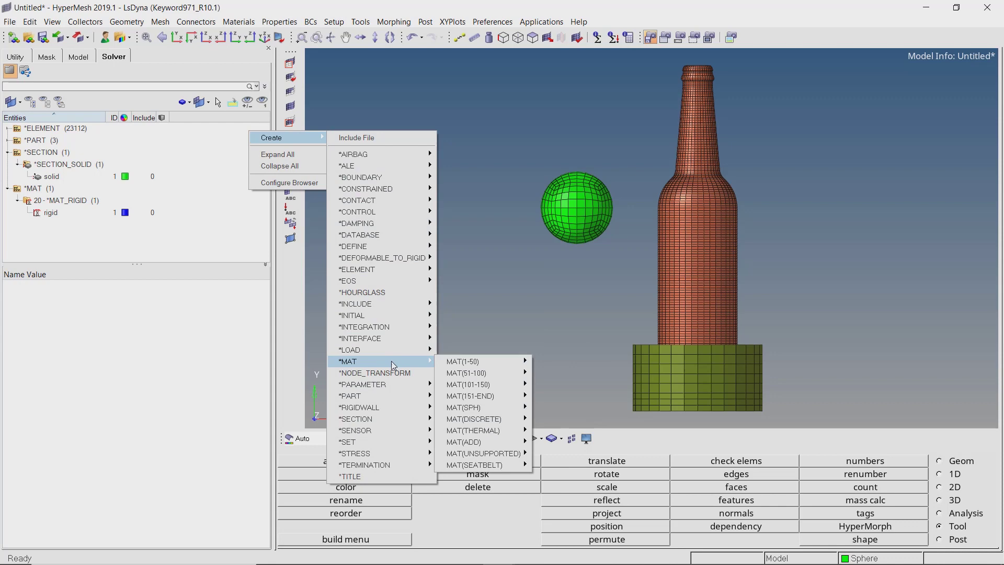
mouse_move(478, 389)
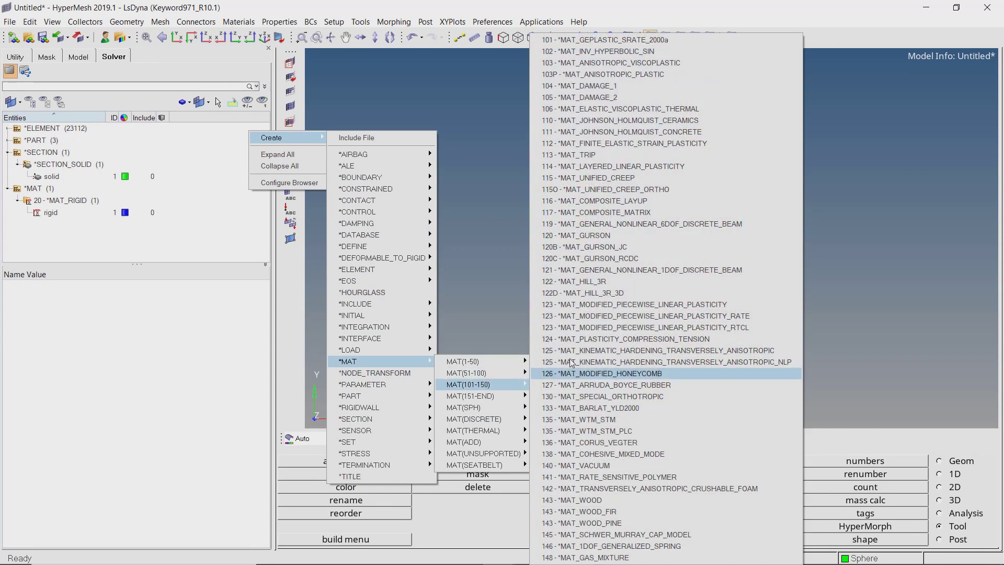
click(660, 120)
text(glass)
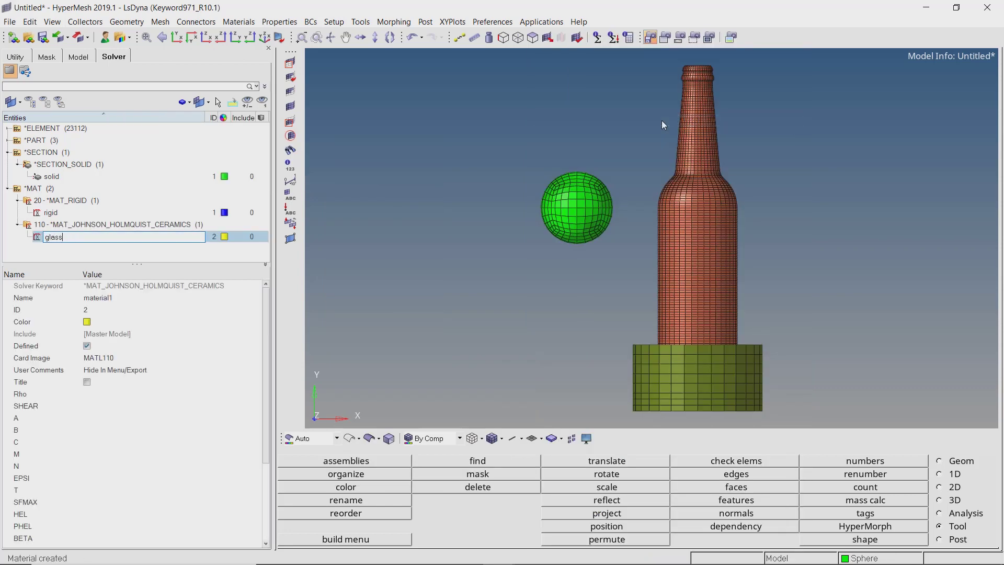
key(Return)
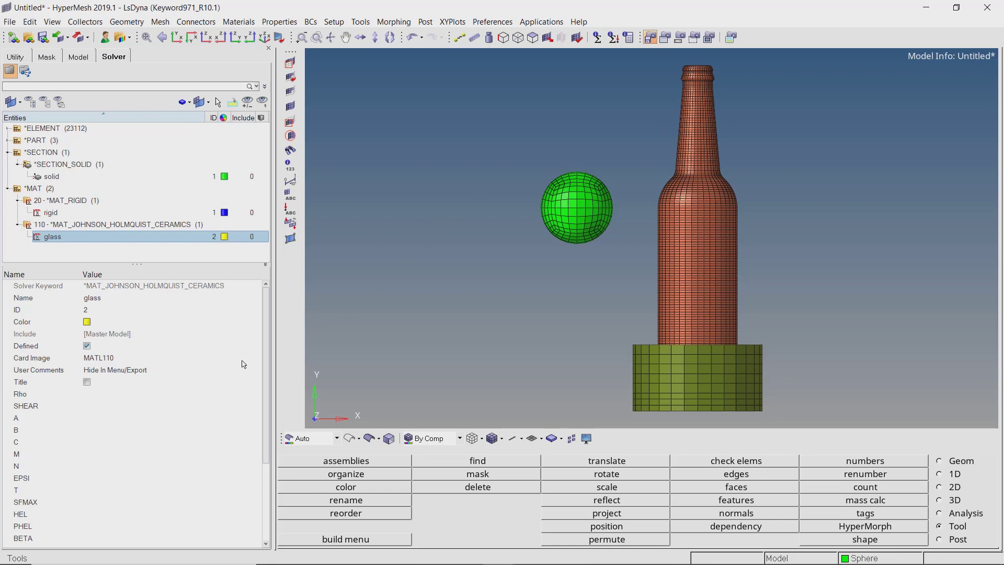
Enter glass Rho 2.53e-06, SHEAR 30.4, A 0.93, B 0.088 and C 0.003
click(188, 394)
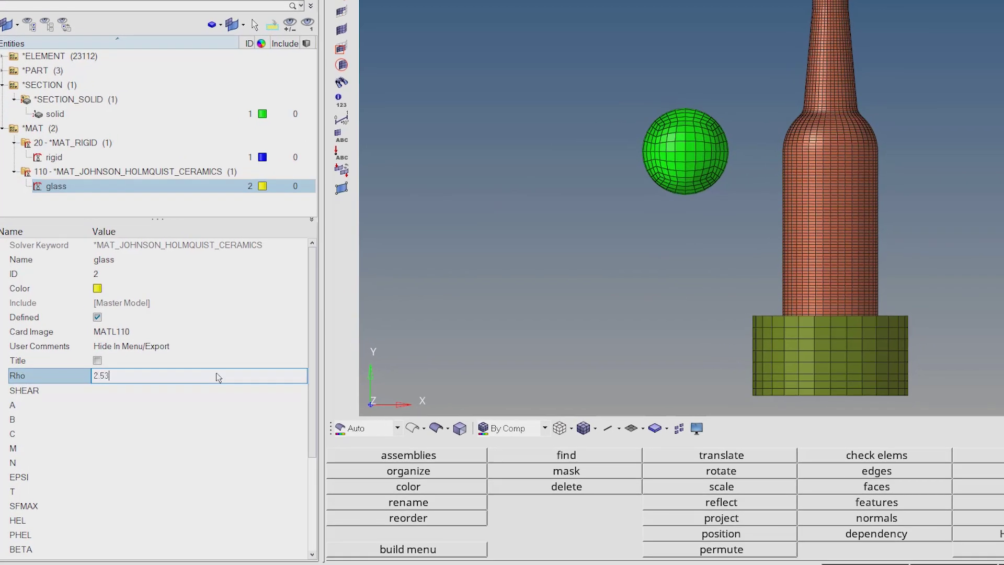
click(221, 385)
text(30.4)
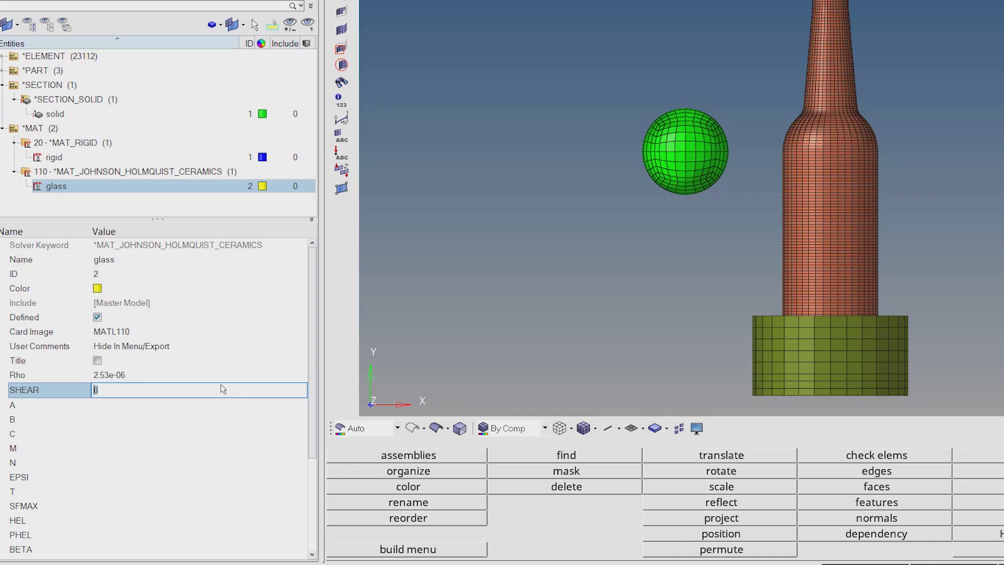
click(227, 404)
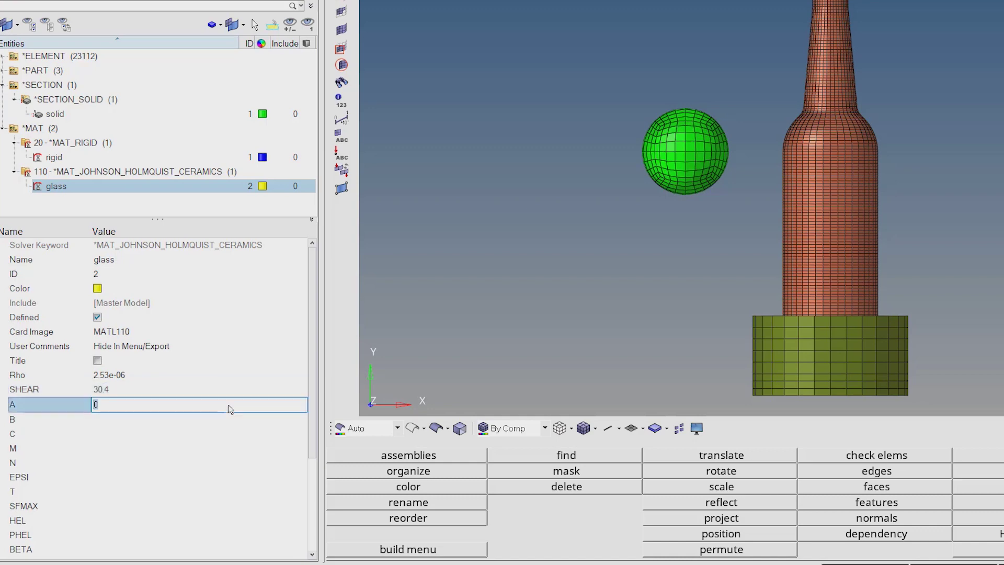
text(0.93)
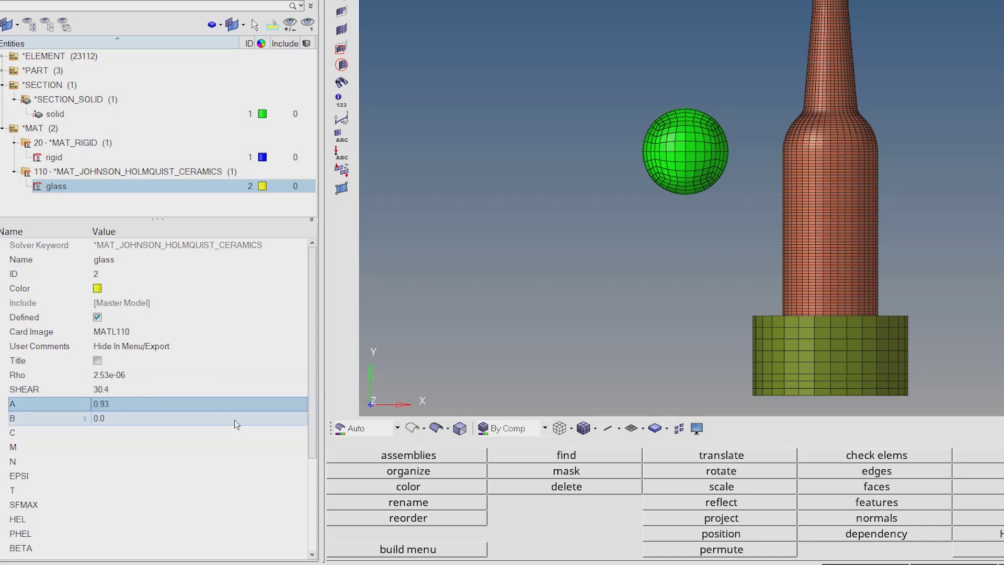
click(234, 419)
text(0.088)
click(236, 433)
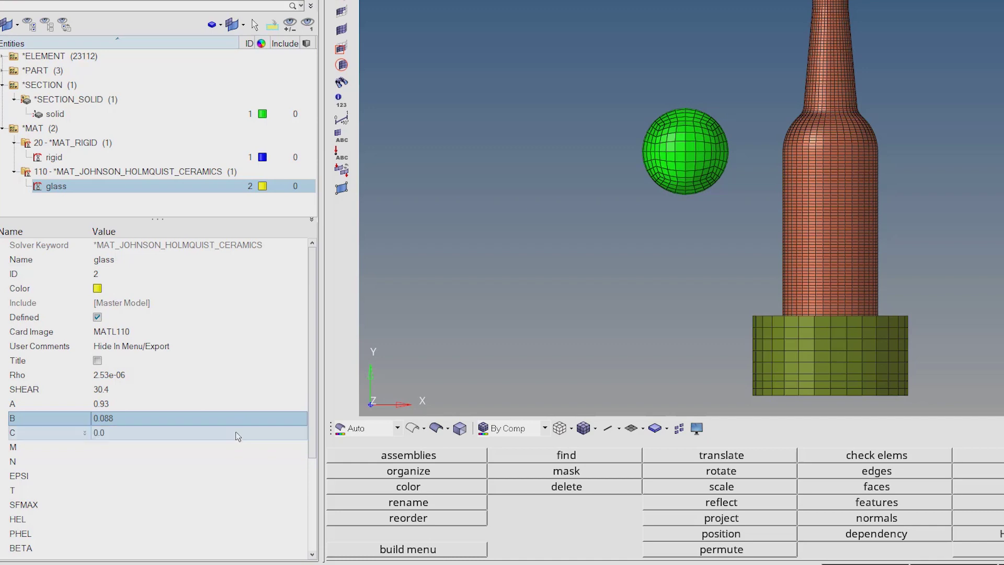
text(0.003)
Set glass M 0.35, N 0.77, EPSI 1.0 and T 0.15
click(241, 444)
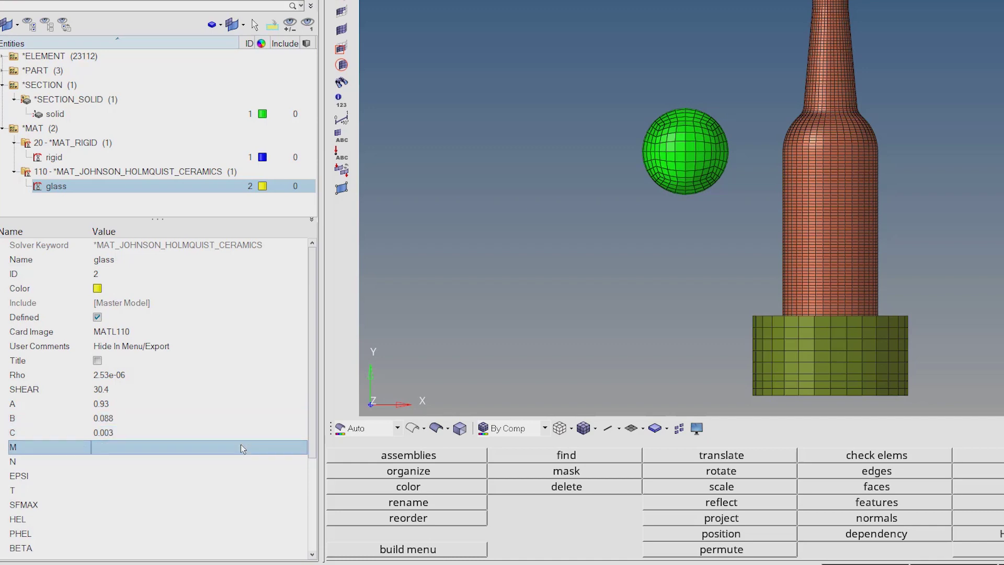
text(0.35)
click(241, 458)
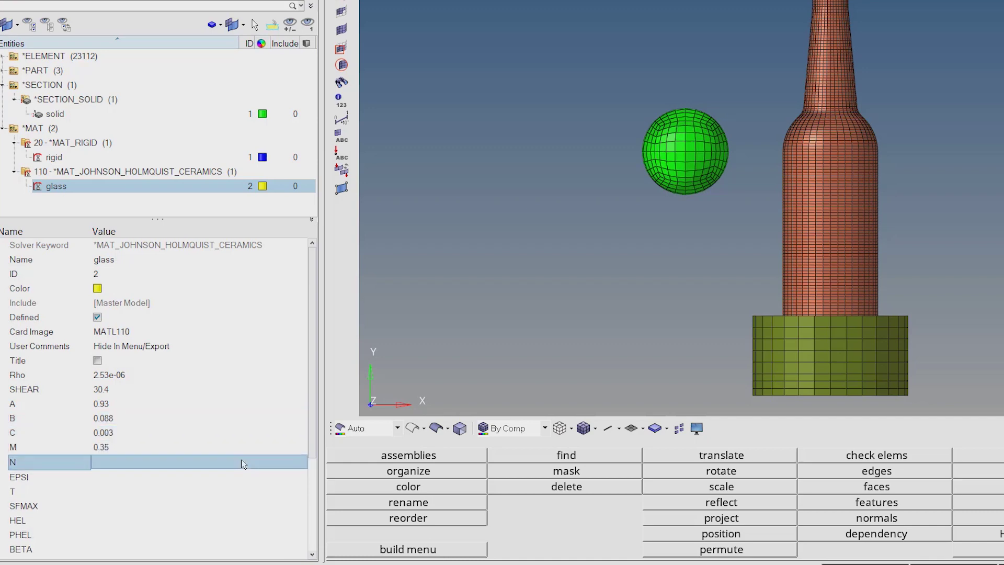
text(0.77)
click(246, 477)
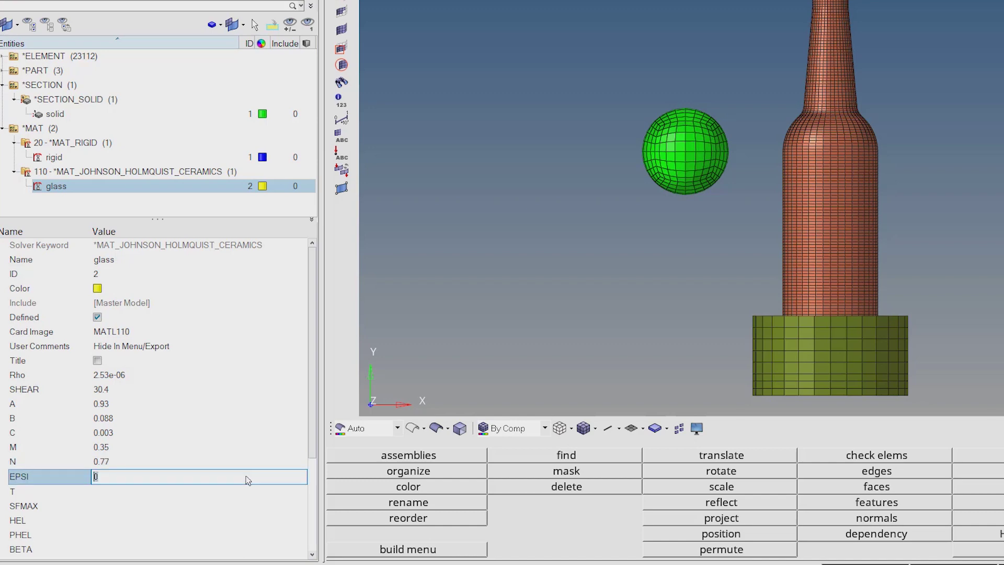
text(1.0)
click(245, 490)
text(0.15)
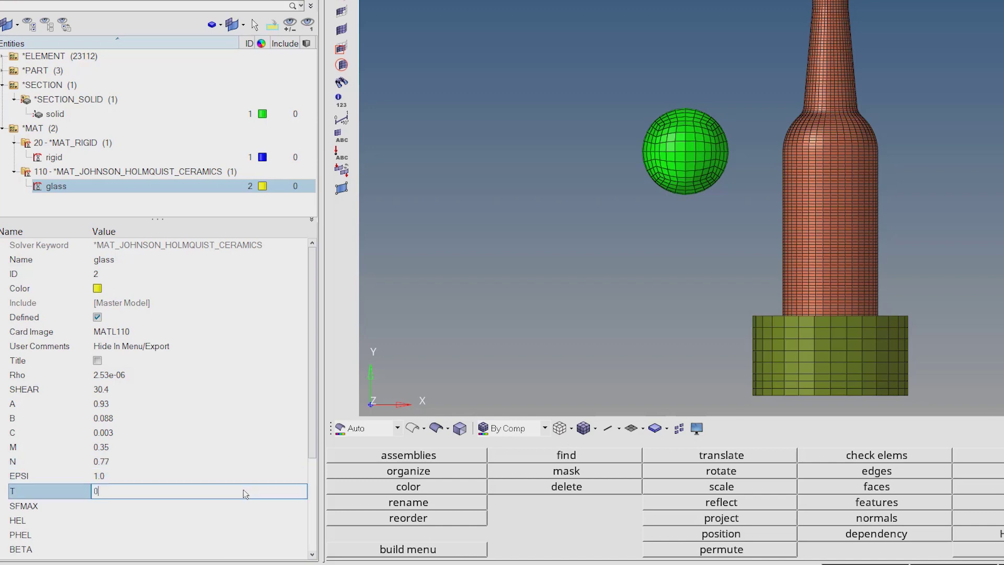
key(Return)
Set glass SFMAX 0.5, HEL 5.95 and PHEL 2.92
click(244, 503)
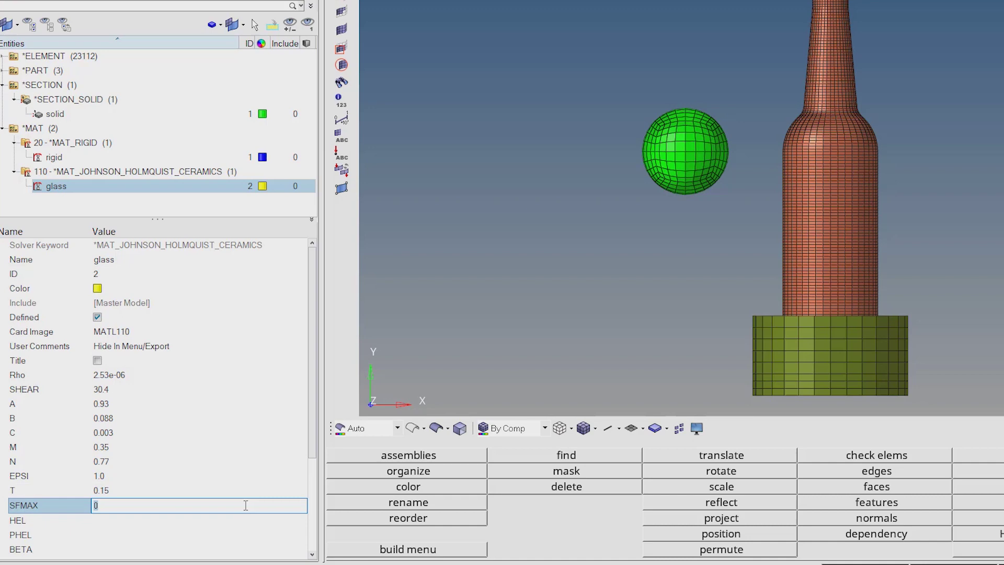
text(0.5)
click(249, 519)
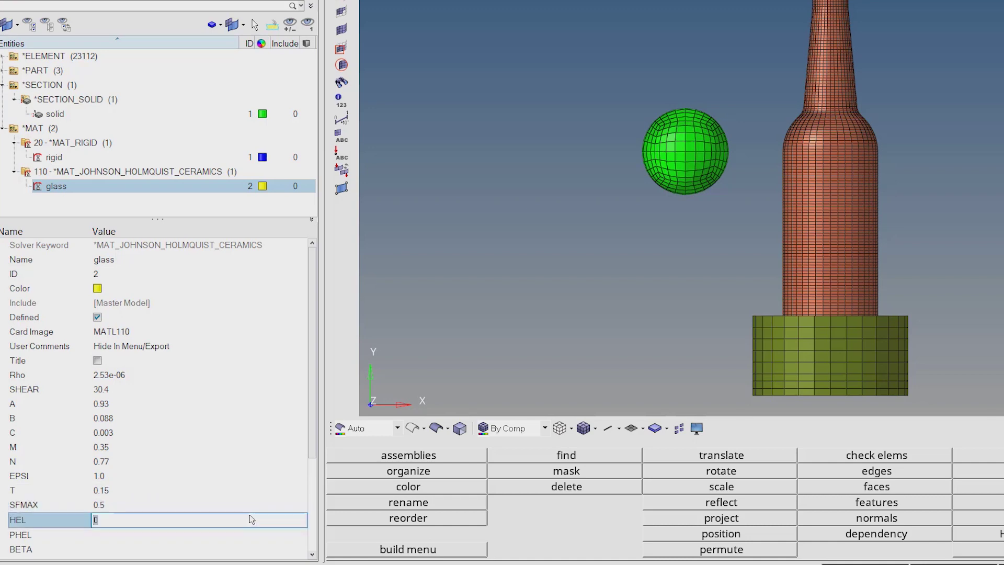
text(5.95)
key(Return)
click(255, 534)
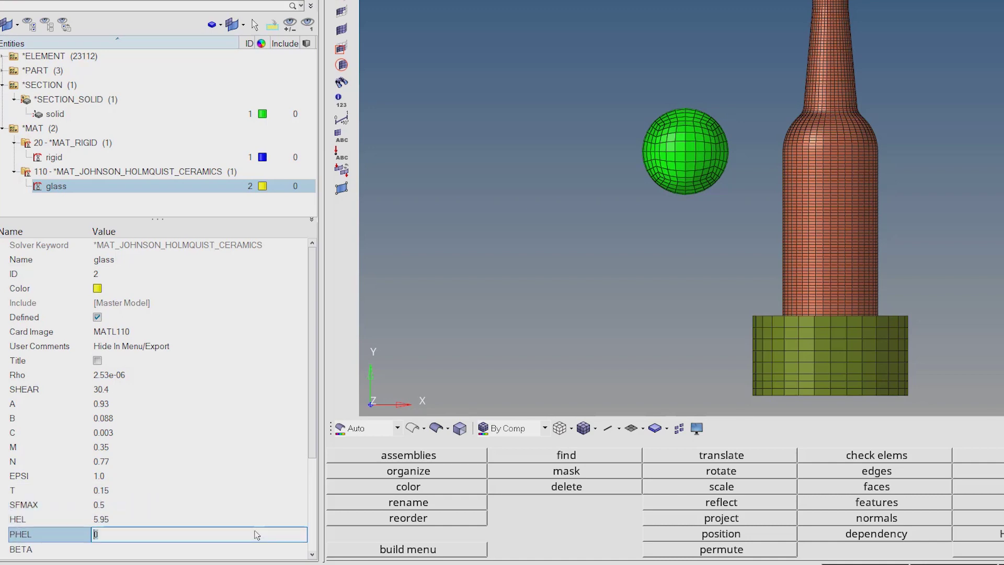
text(2.92)
key(Return)
Set the glass damage constants D1 0.053 and D2 0.85
scroll(256, 534, down, 2)
click(256, 493)
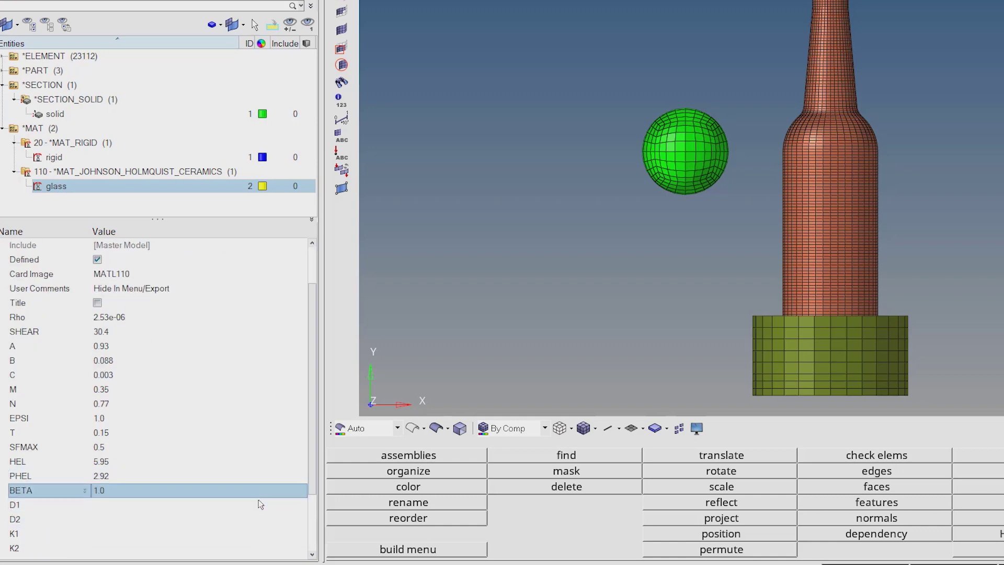
click(260, 504)
text(0.053)
key(Return)
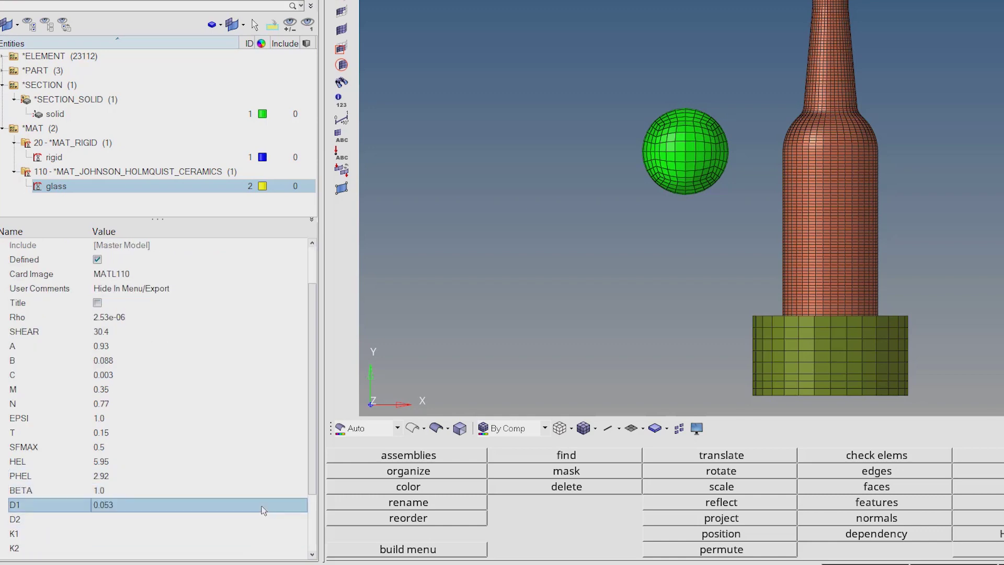
click(265, 518)
text(0.85)
key(Return)
Set the glass pressure constants K1 45.4, K2 -138 and K3 290
scroll(270, 525, down, 2)
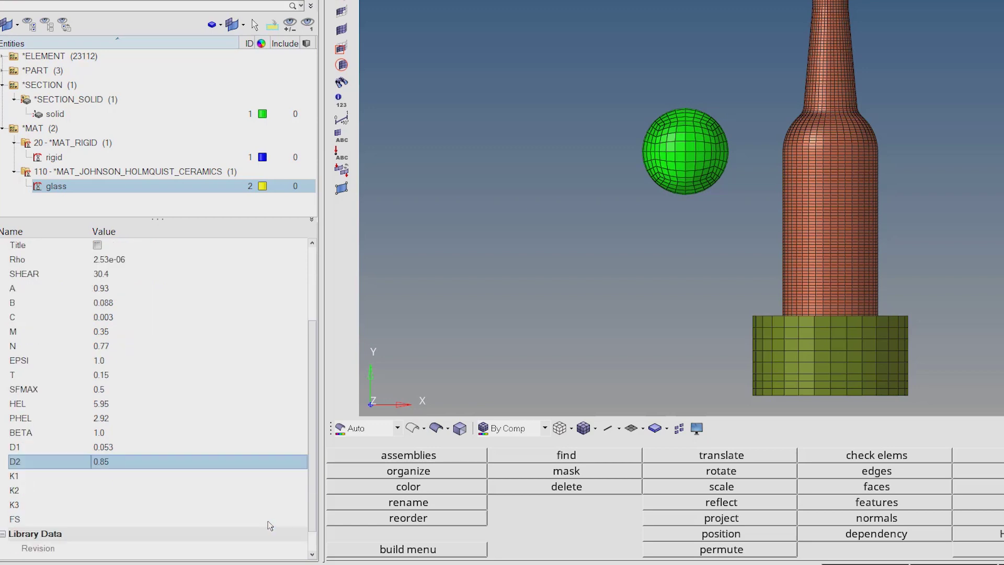
click(270, 475)
text(45.4)
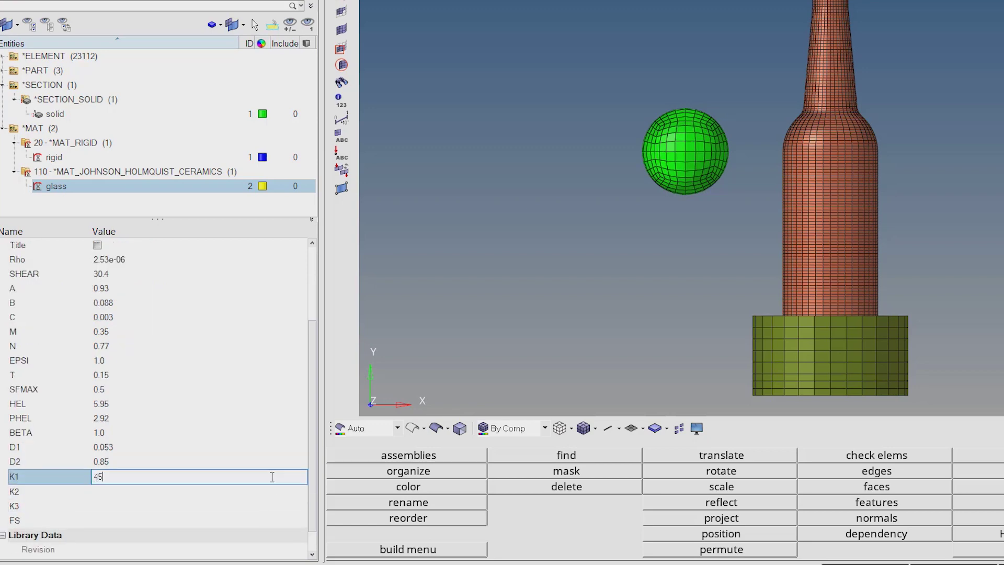
key(Return)
click(267, 490)
text(-)
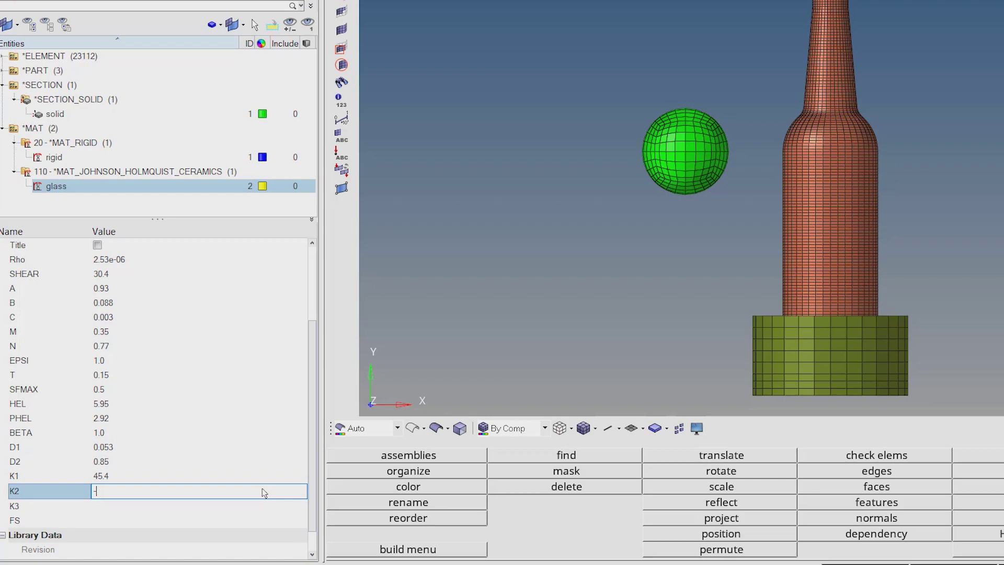
text(138)
key(Return)
click(272, 504)
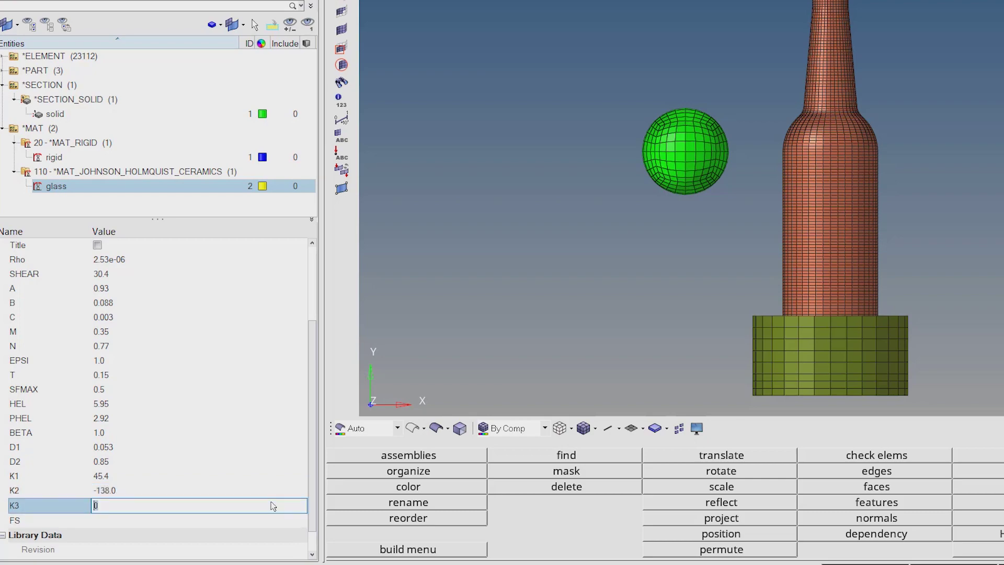
text(290)
key(Return)
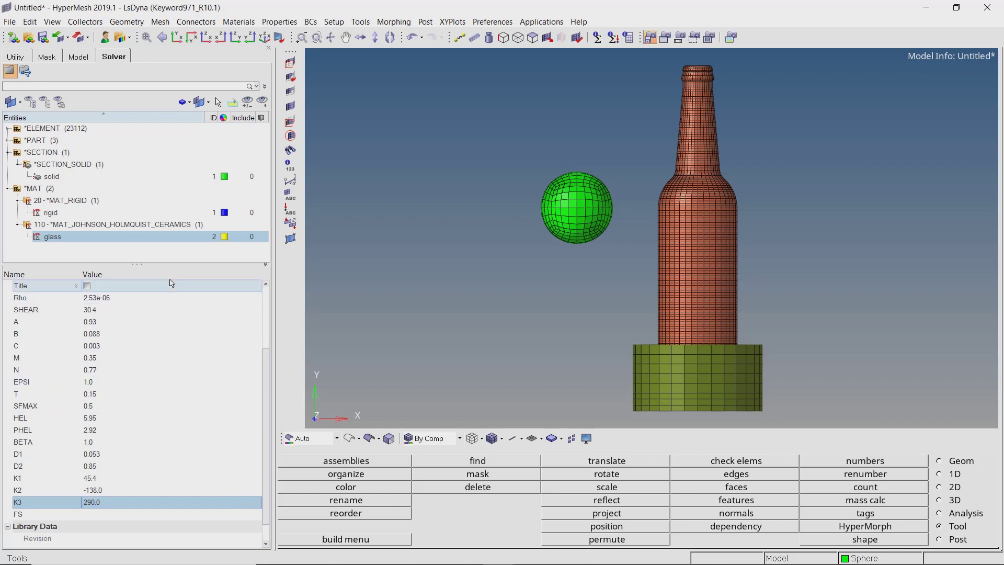
Collapse the section and material branches and select the Sphere part
drag(138, 264, 146, 308)
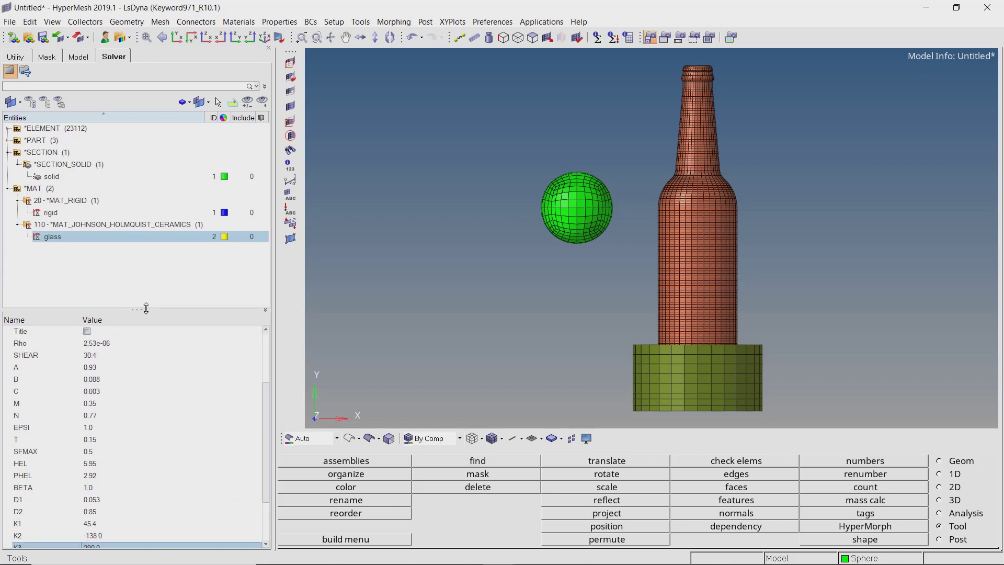
click(8, 189)
click(8, 152)
click(11, 141)
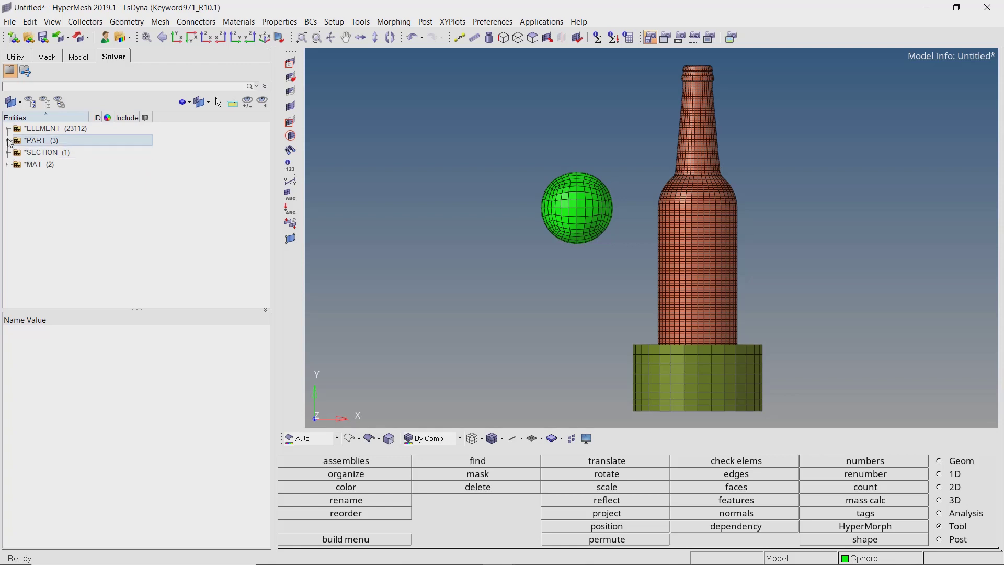
click(7, 141)
click(61, 165)
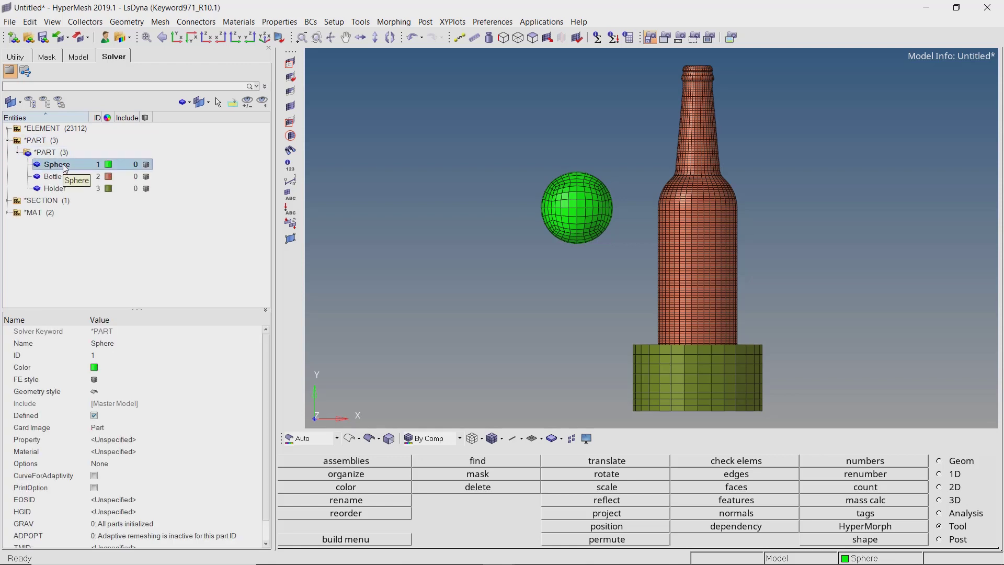
Assign the solid section and rigid material to the Sphere part
click(132, 440)
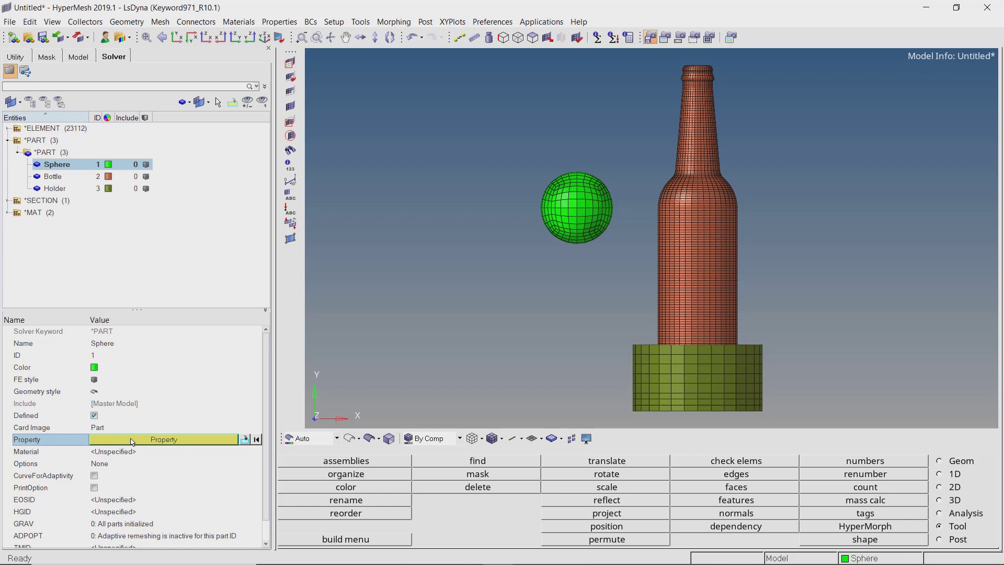
click(133, 442)
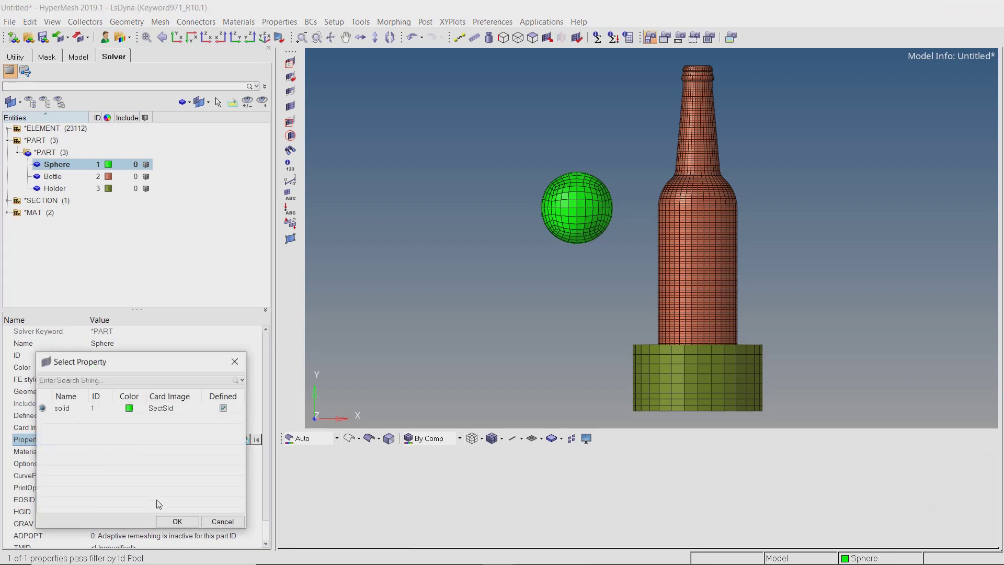
click(177, 522)
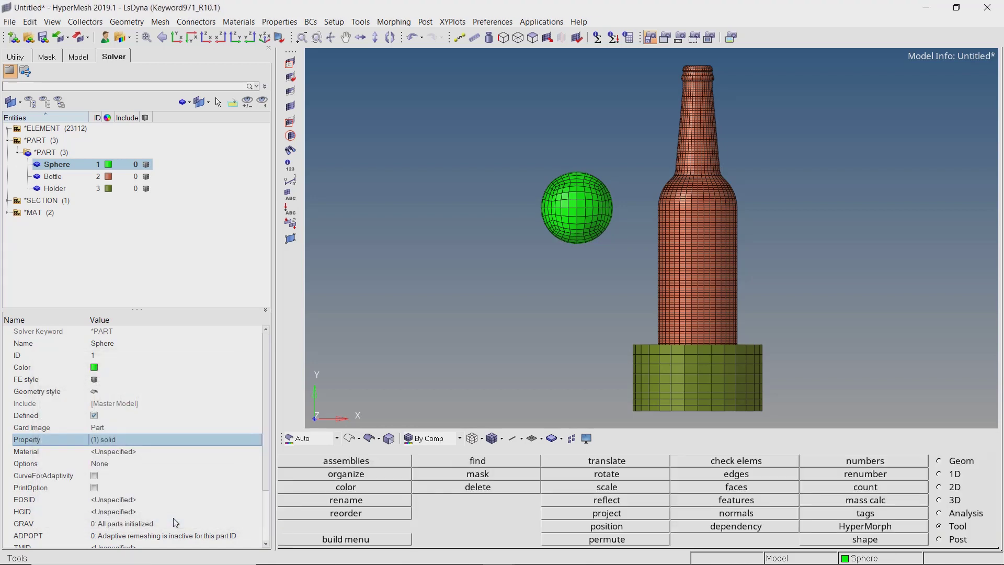
click(137, 453)
click(137, 452)
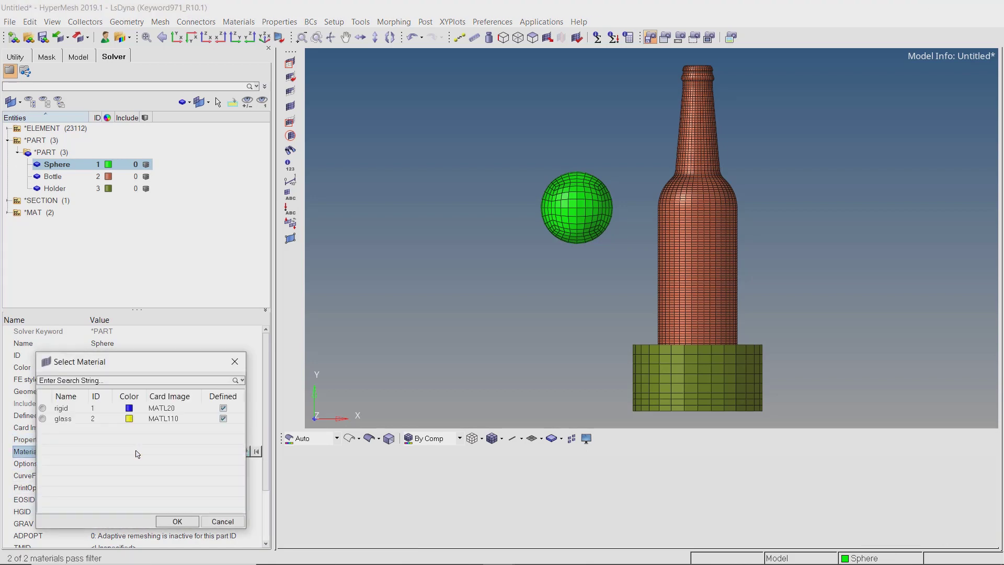
click(63, 408)
click(178, 521)
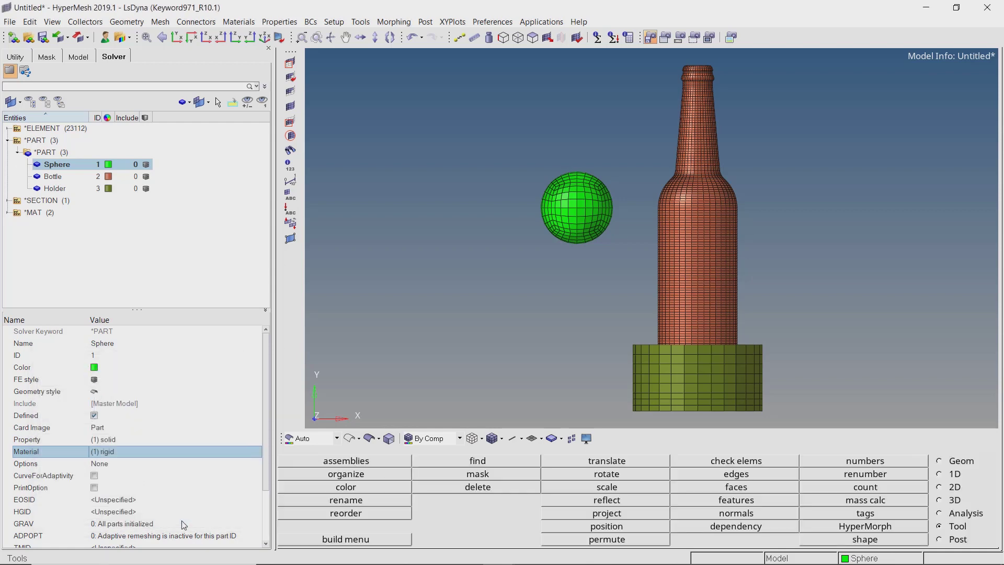
Select Bottle and assign it the solid section (ID 1) and glass material (ID 2)
click(58, 177)
click(130, 444)
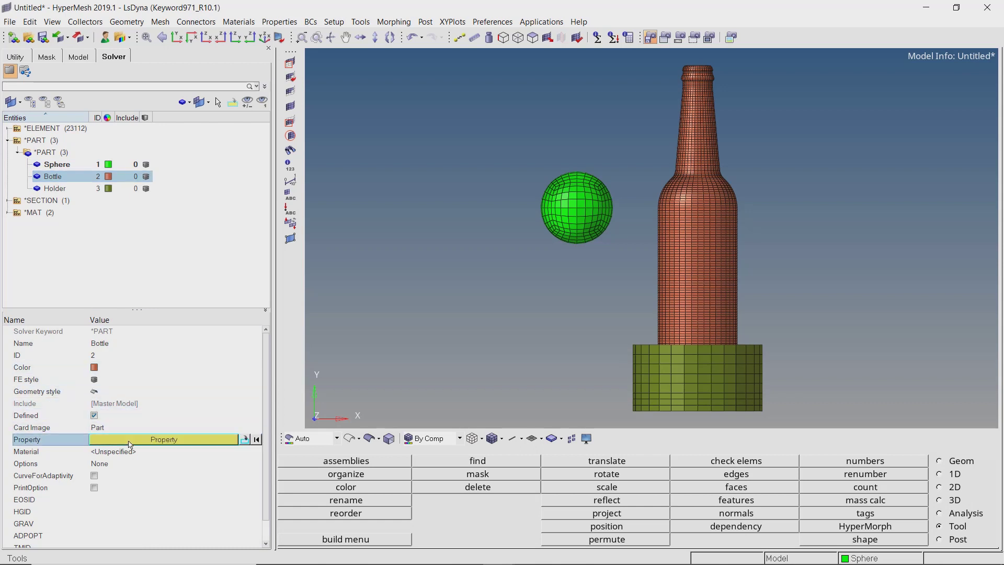
click(130, 444)
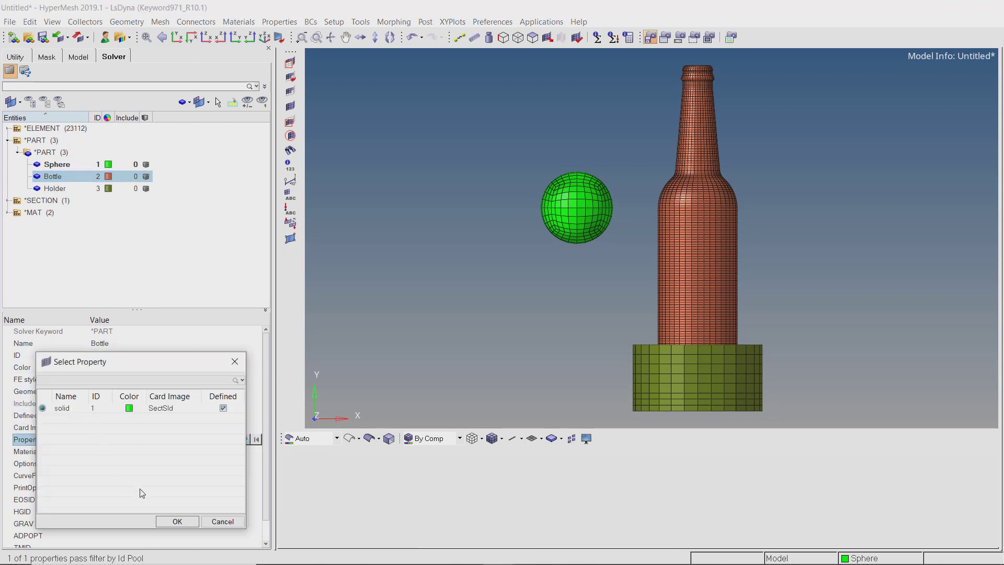
click(177, 521)
click(132, 452)
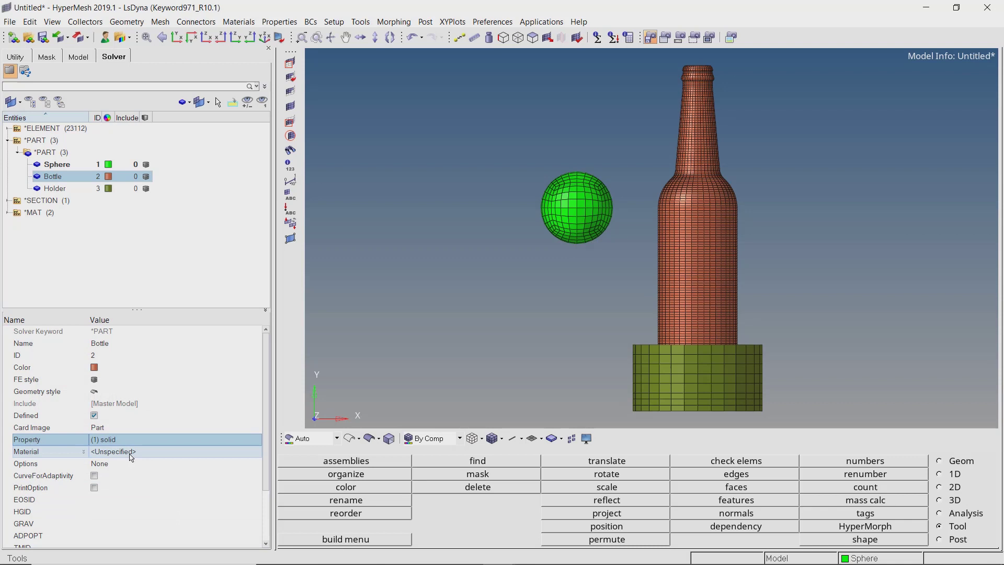
click(132, 453)
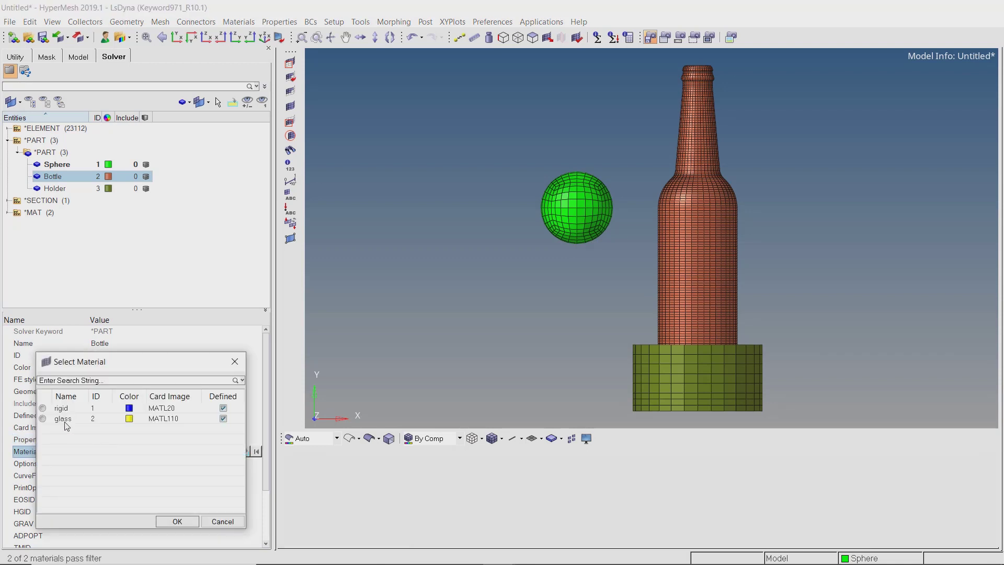
click(172, 521)
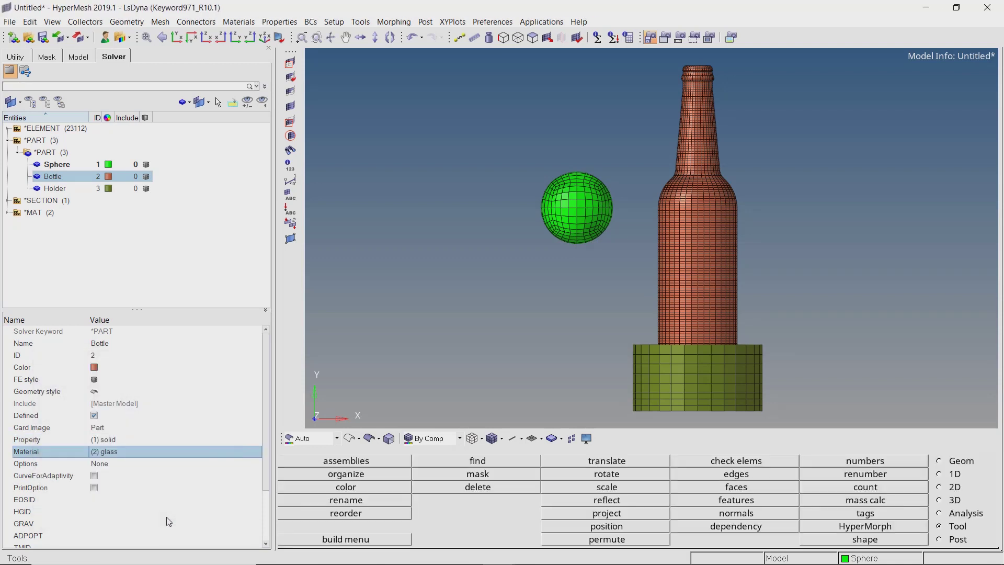
Select Holder and assign it the solid section and rigid material
click(57, 188)
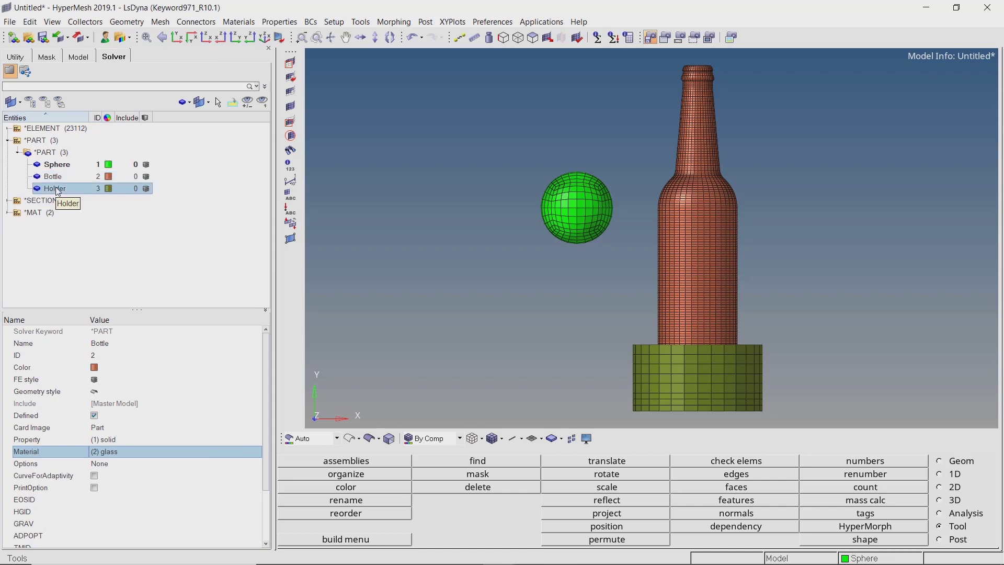
click(128, 442)
click(128, 442)
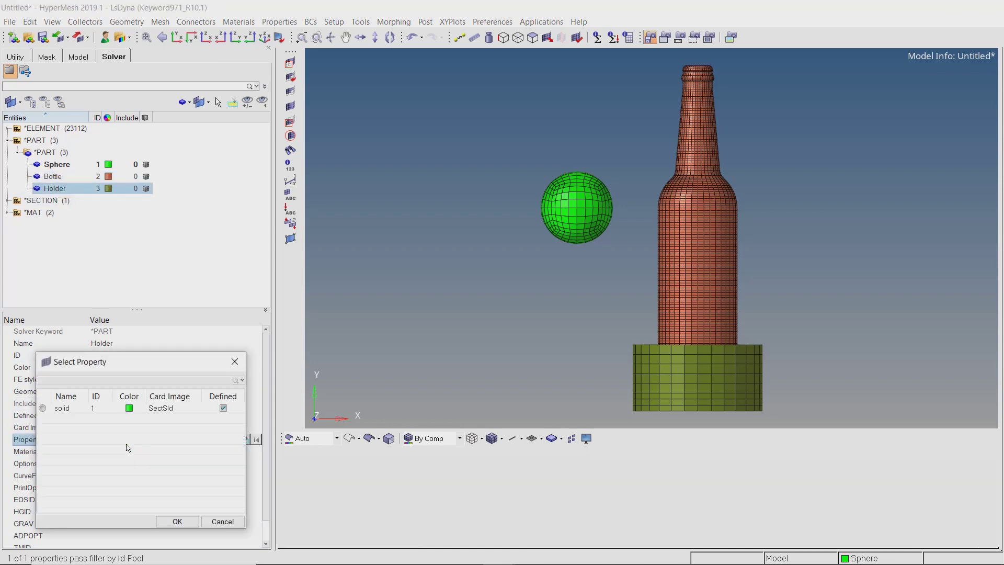
click(76, 409)
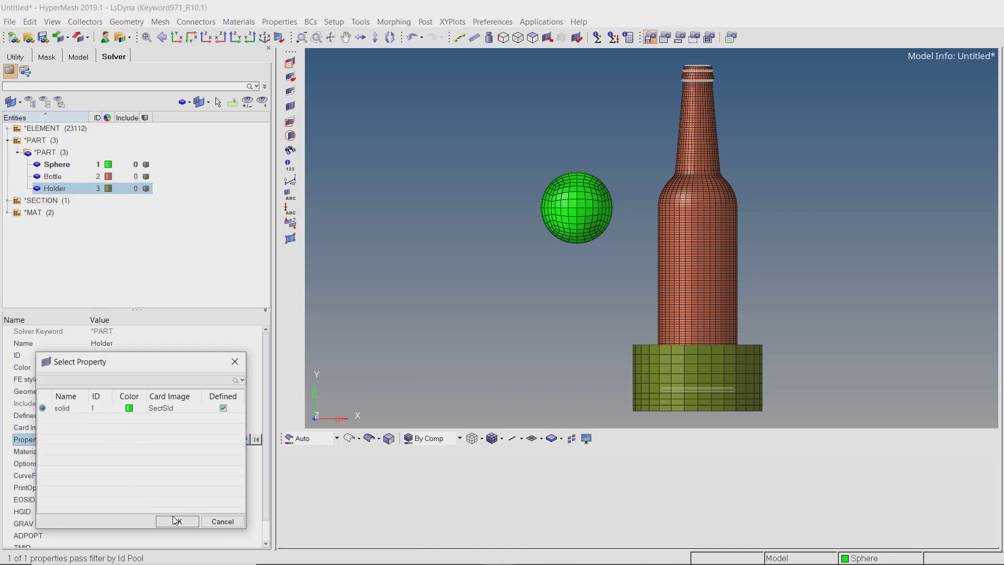
click(176, 521)
click(123, 453)
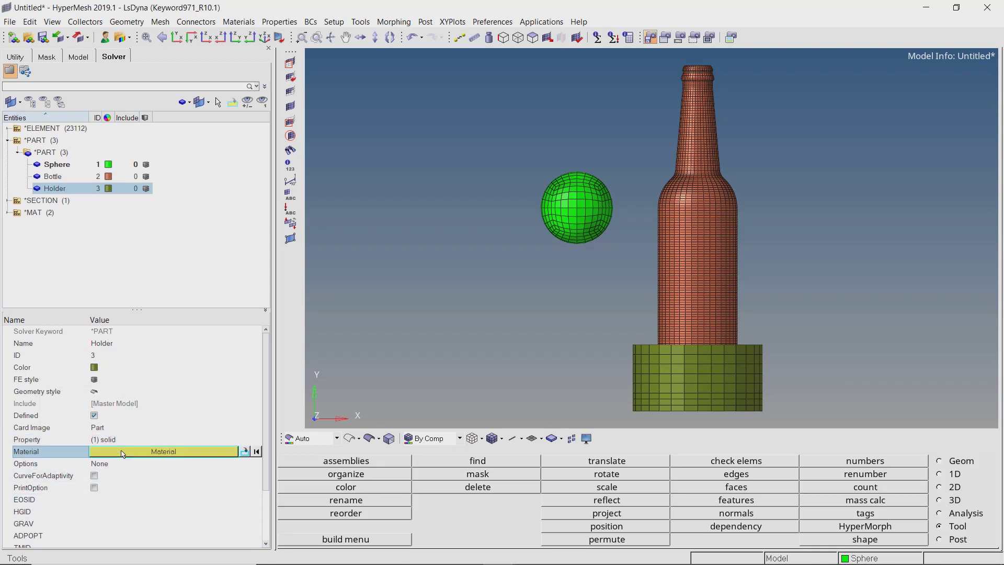
click(123, 452)
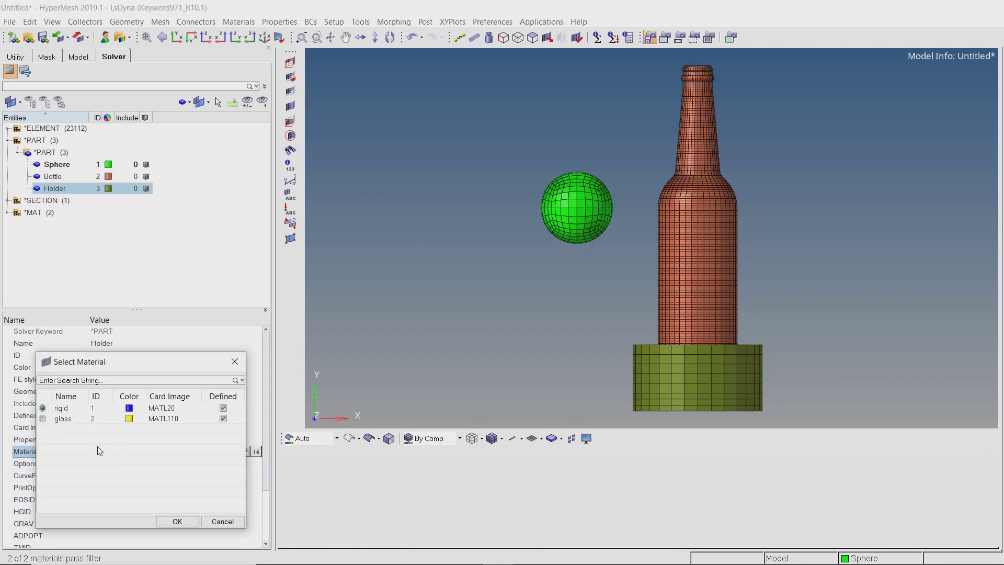
click(169, 522)
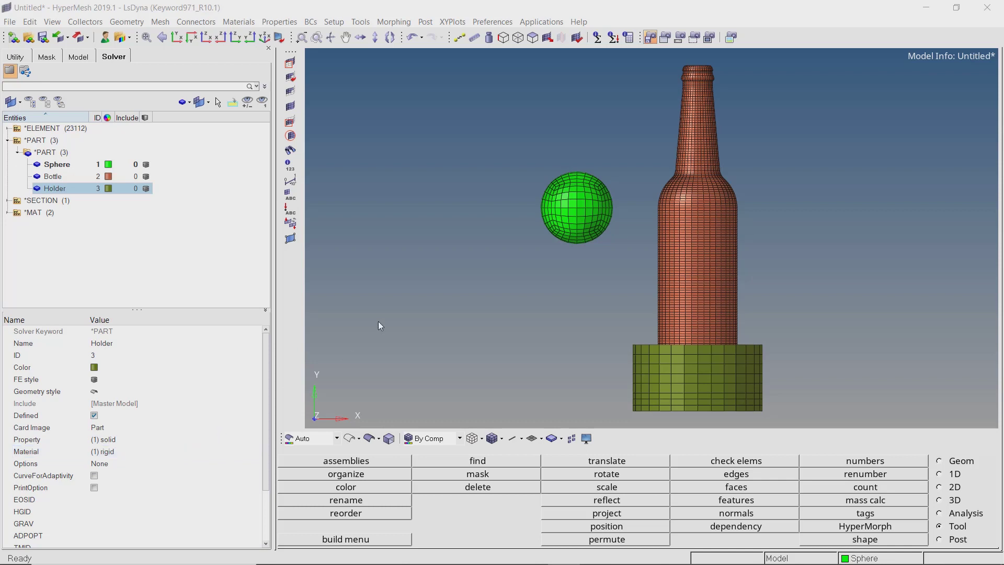
Create a *MAT_ADD_EROSION card from the keyword search and name it erosion
key(ctrl+f)
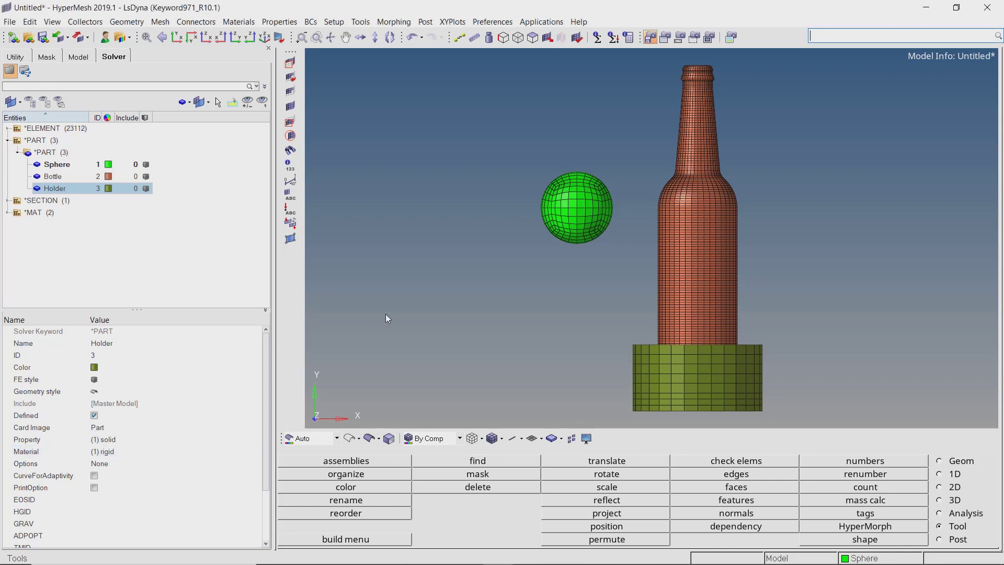
text(ero)
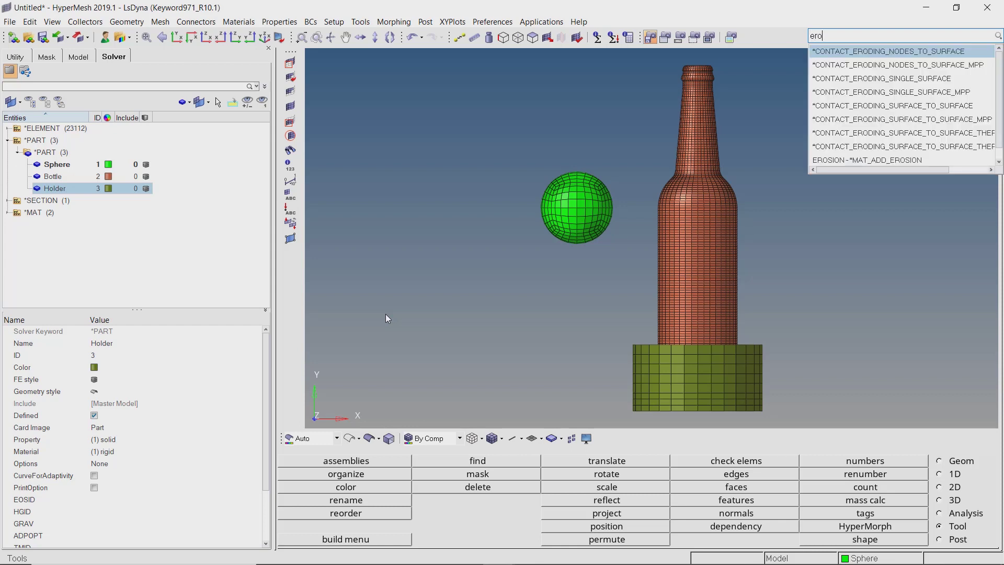
text(s)
key(Return)
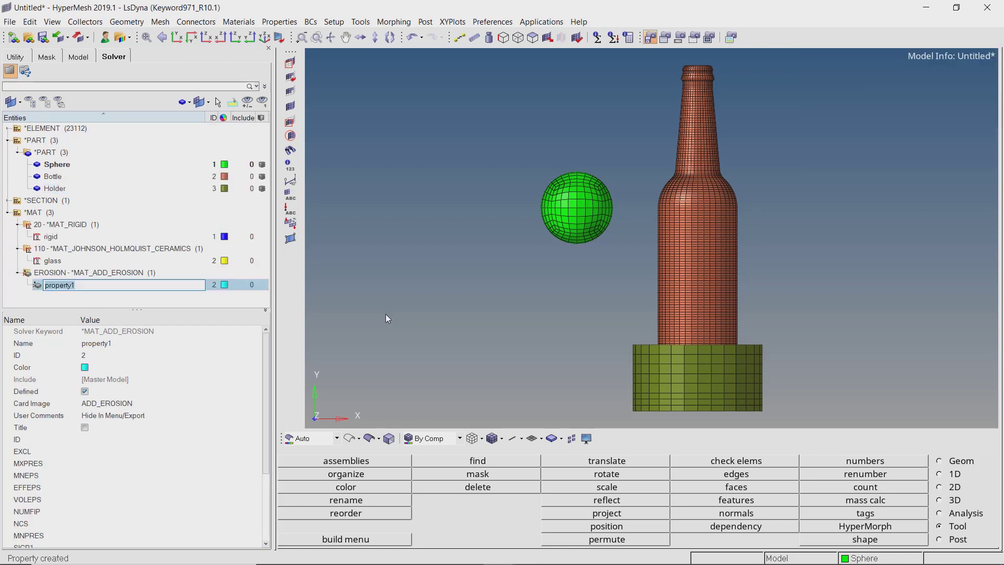
text(erosion)
key(Return)
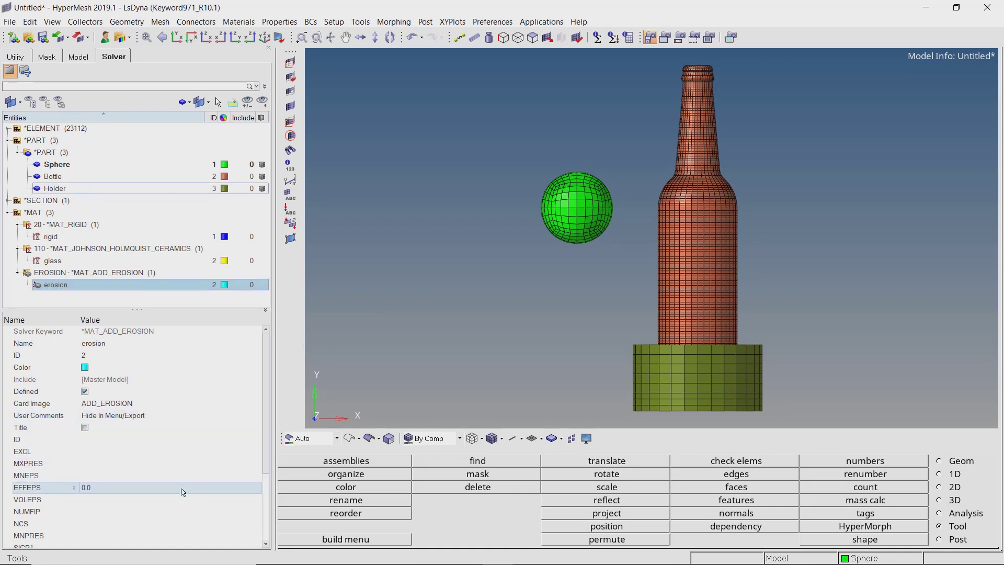
Set EFFEPS 0.01, SIGP1 0.15 and NCS 1.0, and assign the glass material
click(183, 487)
text(1)
key(Return)
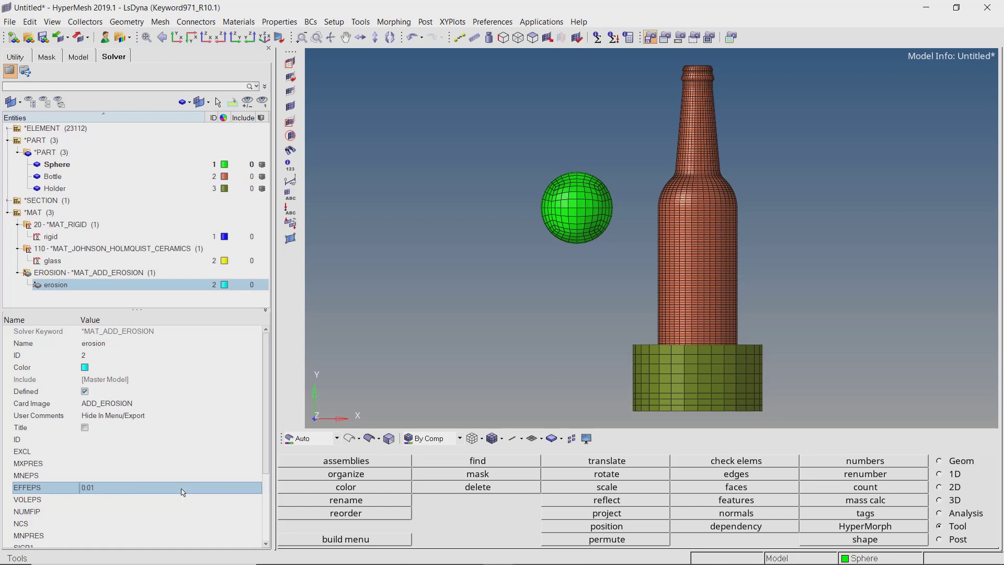
scroll(184, 491, down, 2)
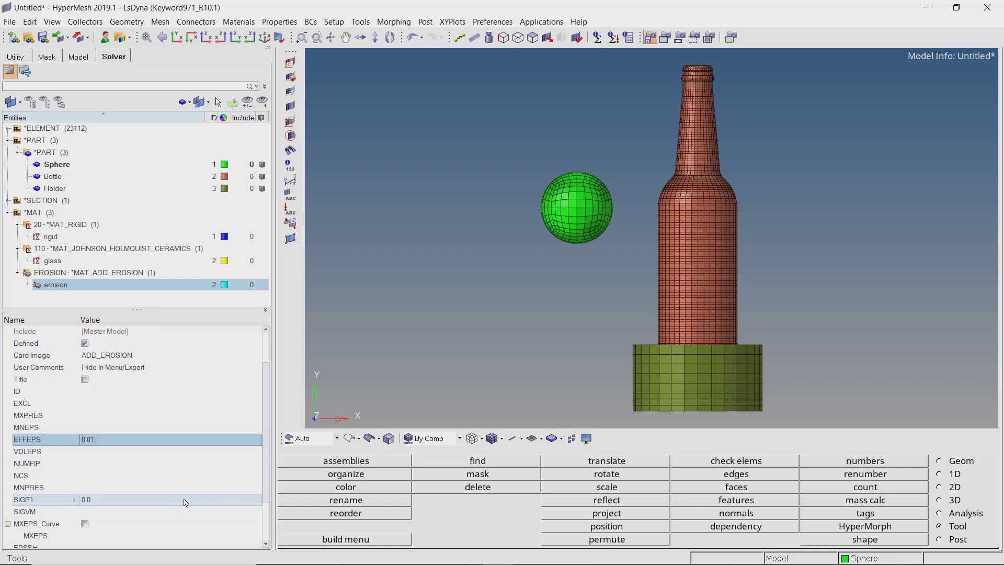
click(186, 500)
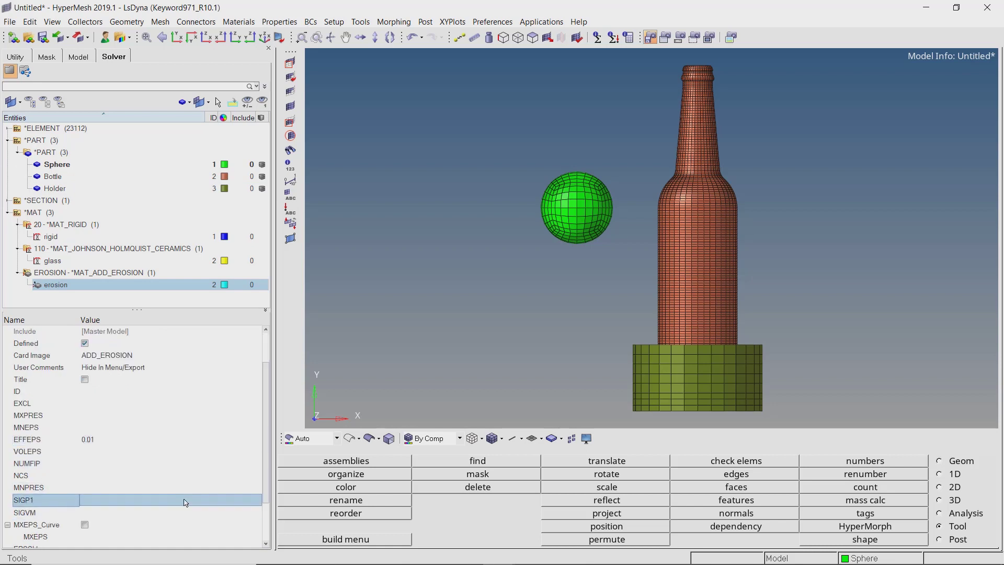
text(.15)
key(Return)
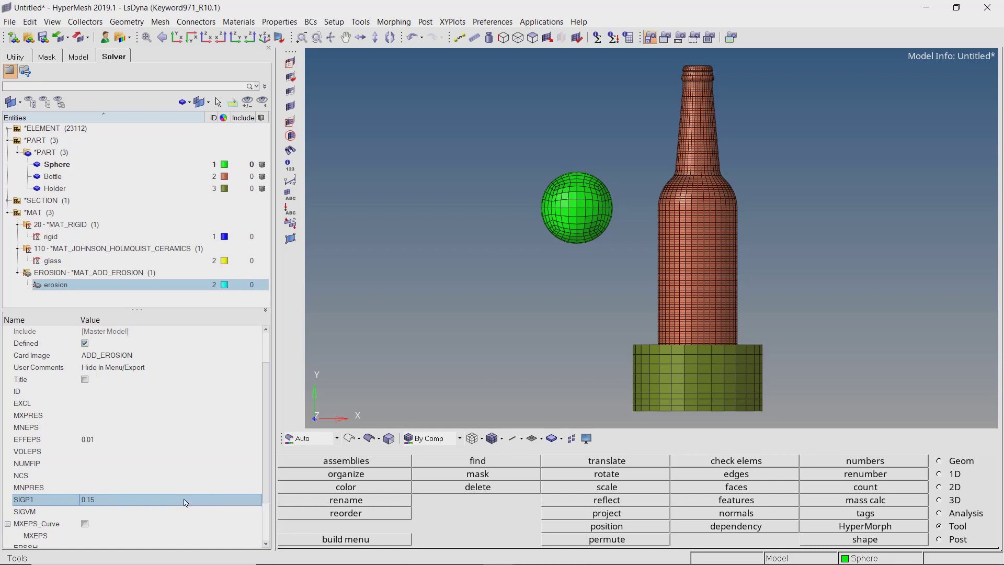
click(189, 477)
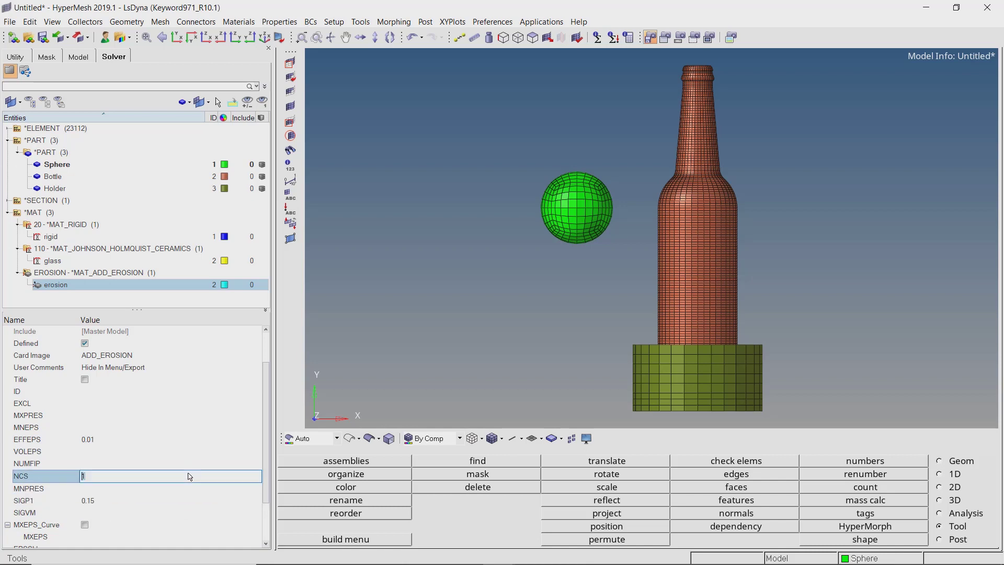
key(Return)
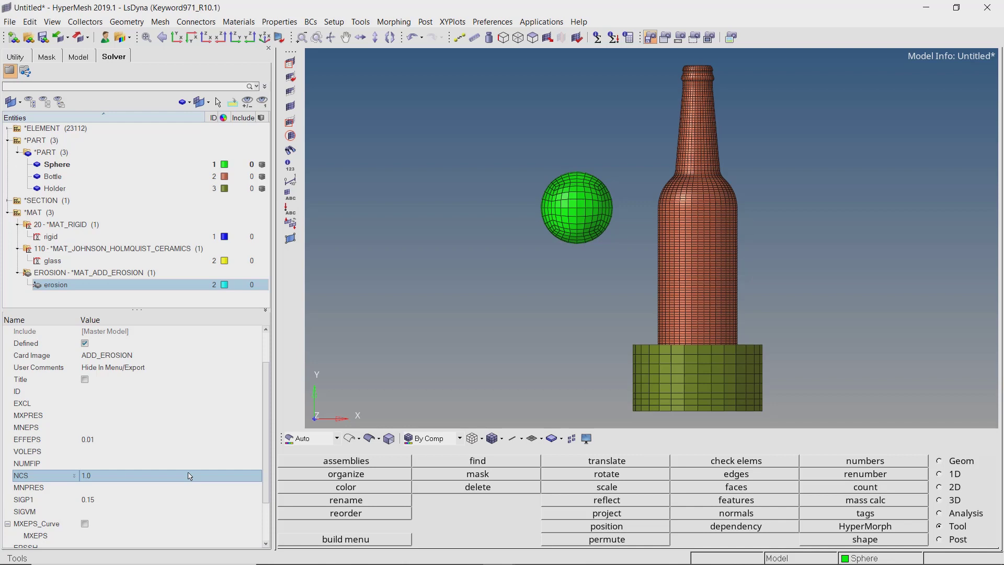
click(193, 393)
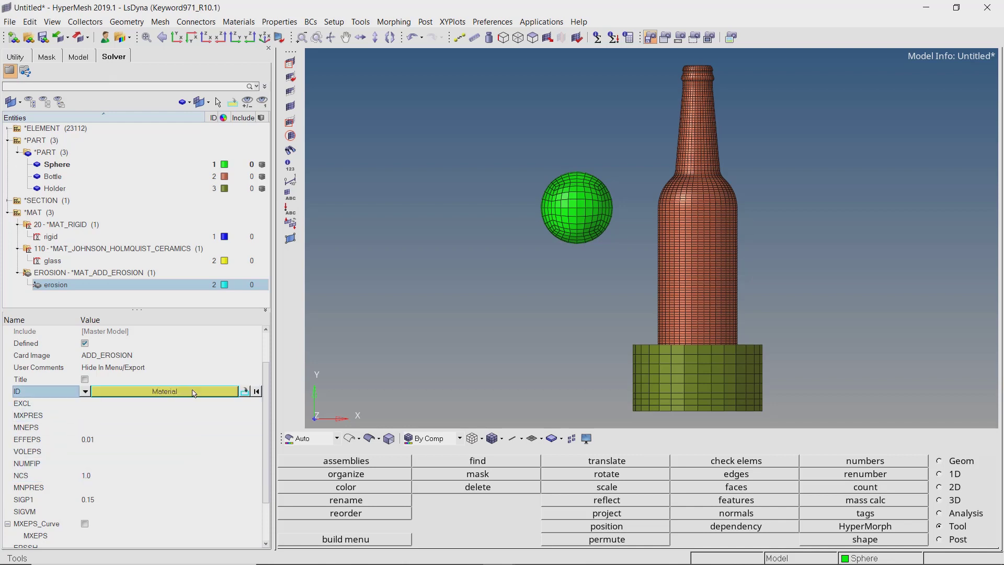
click(65, 420)
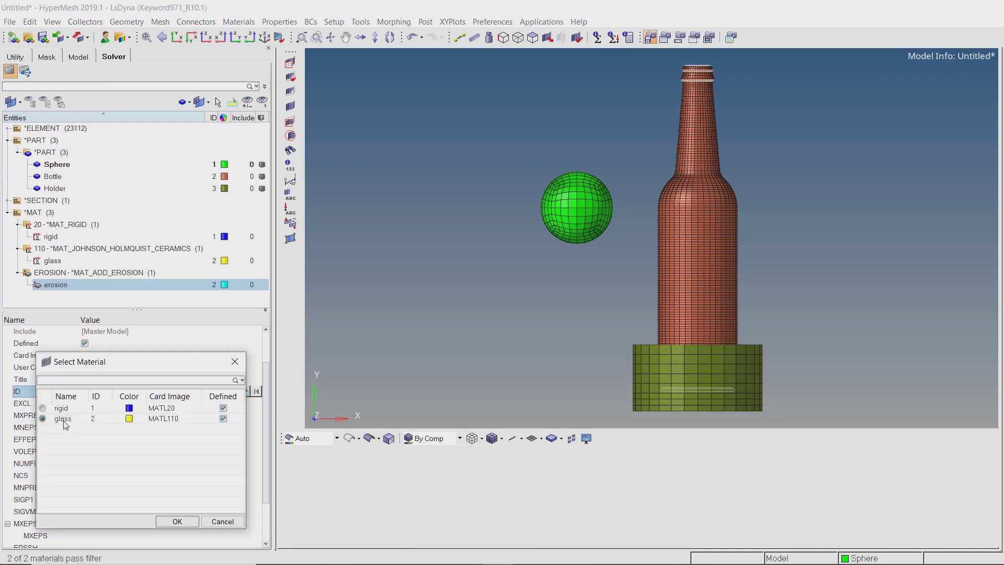
click(180, 523)
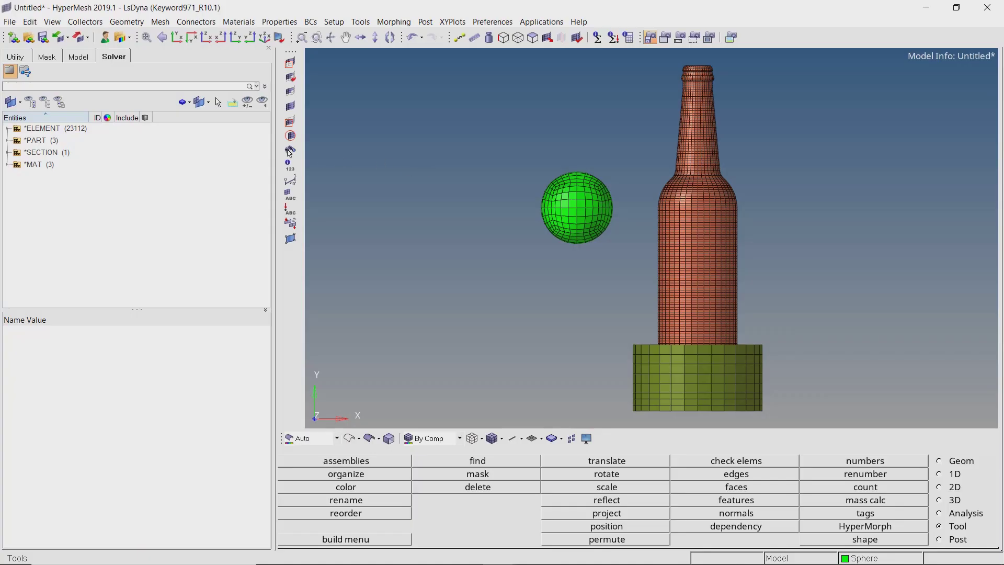
Create a *CONTACT_AUTOMATIC_SURFACE_TO_SURFACE card in the Solver browser and name it contact1
right_click(236, 134)
mouse_move(284, 143)
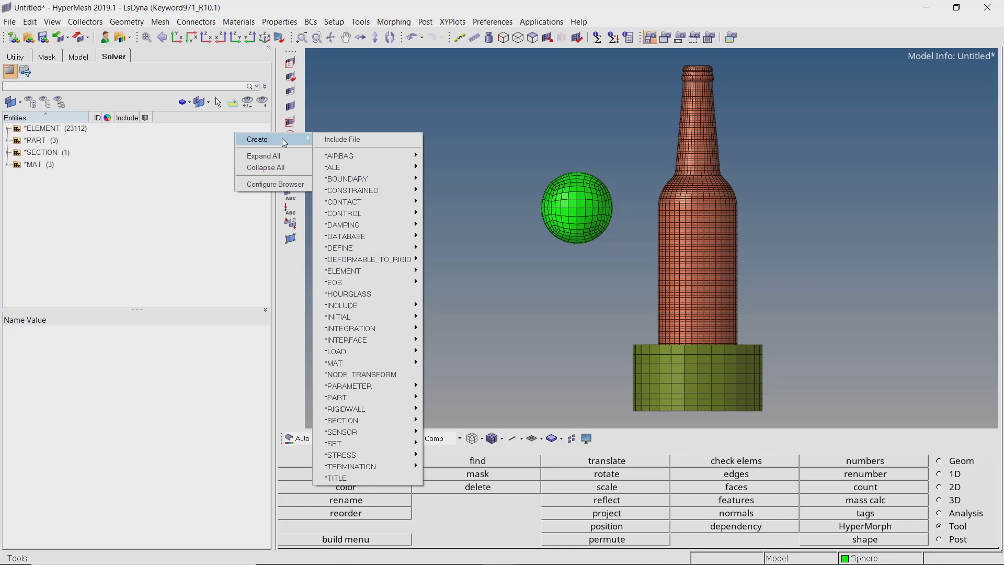
mouse_move(413, 202)
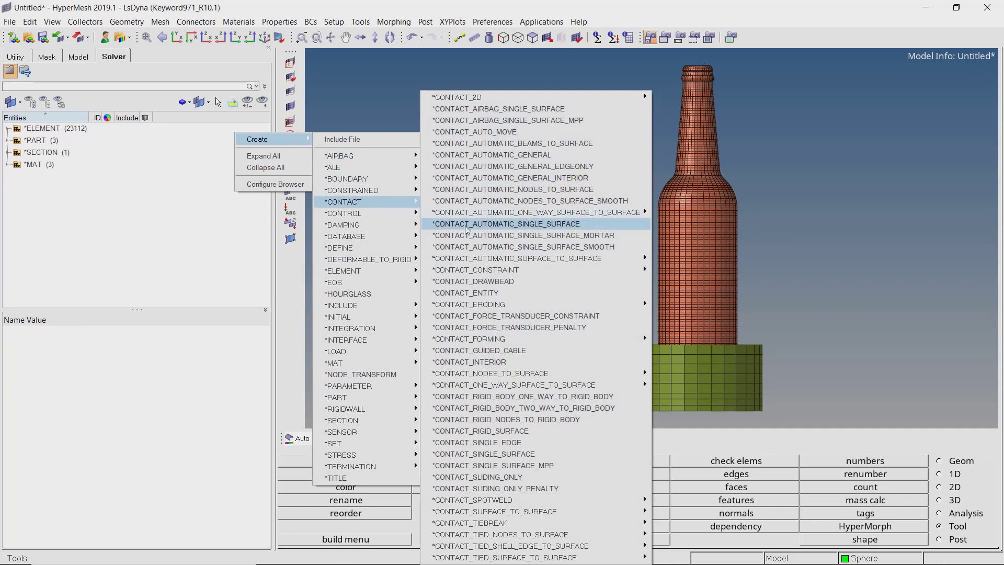
mouse_move(590, 259)
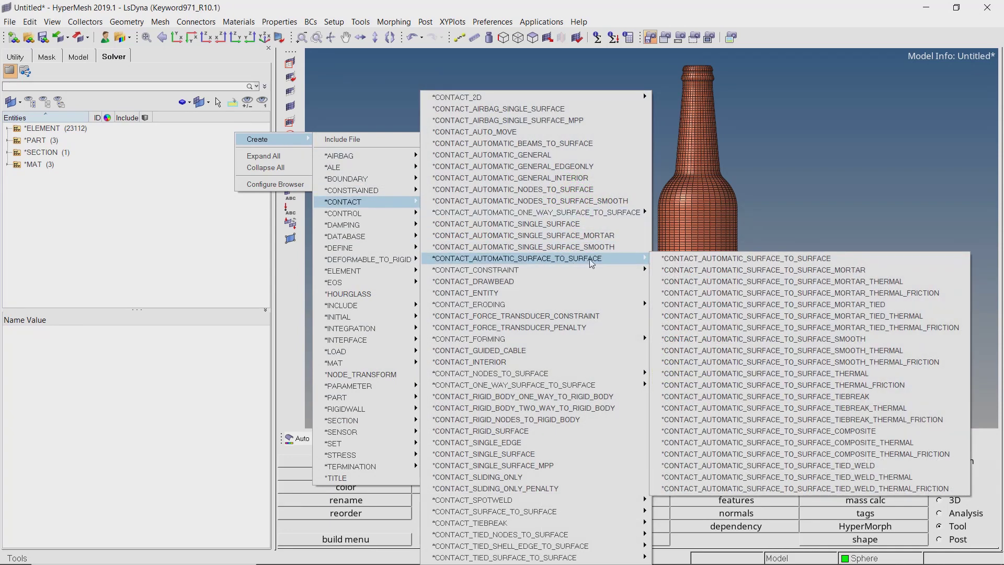
click(669, 261)
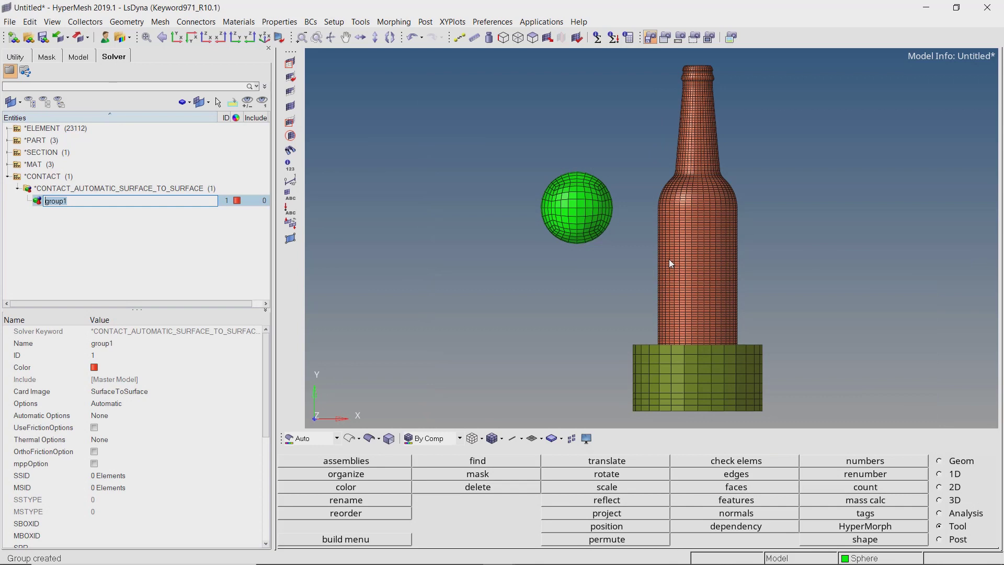
text(contact1)
key(Return)
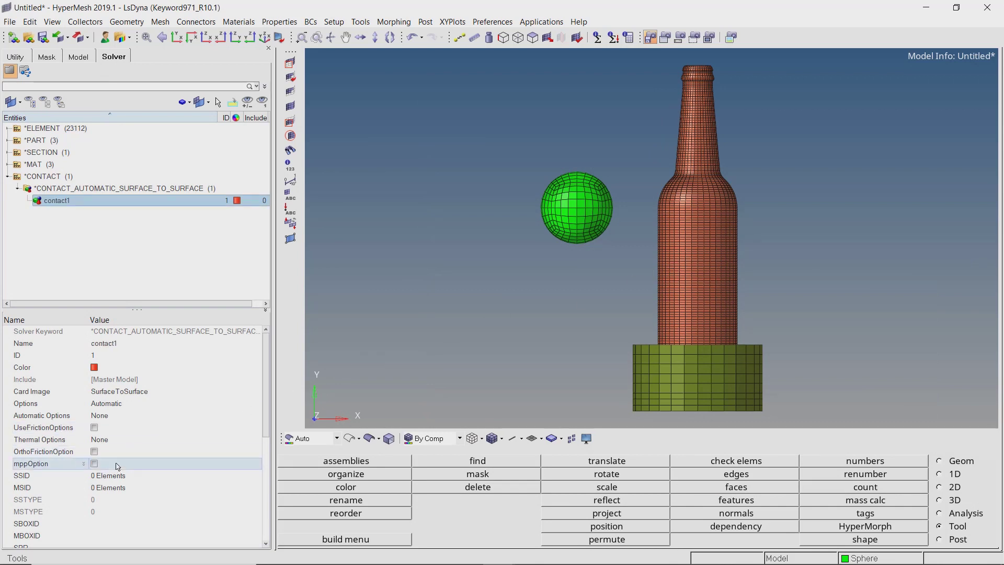
Set contact1's SSID to the Sphere component and MSID to the Bottle component
click(104, 475)
click(95, 475)
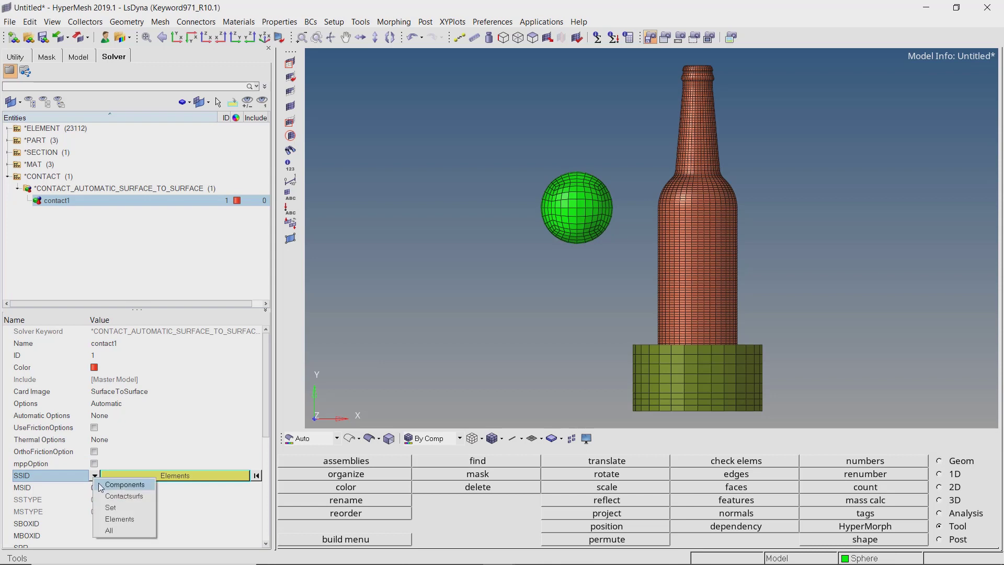
click(125, 485)
click(105, 488)
click(95, 487)
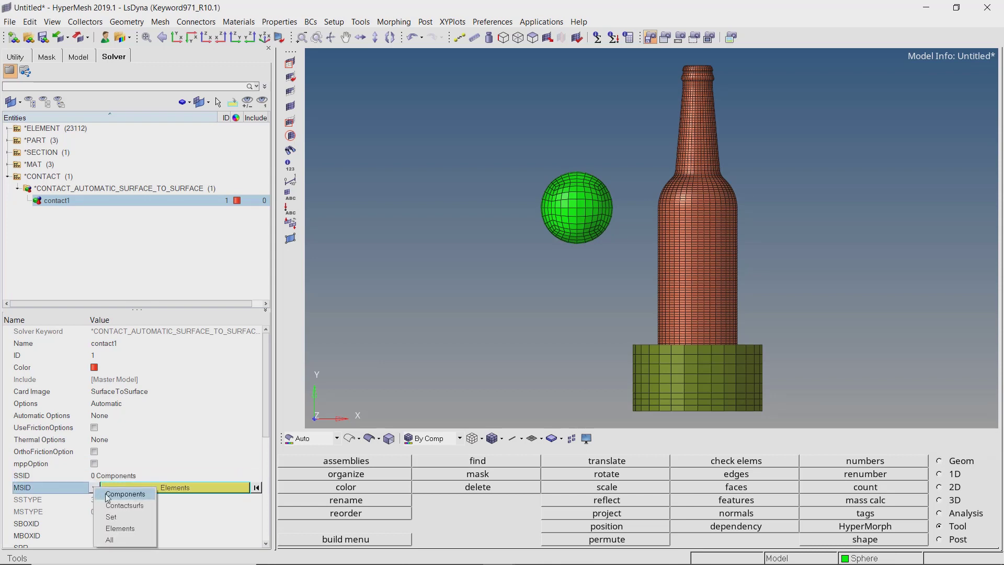
click(108, 494)
click(129, 477)
click(129, 477)
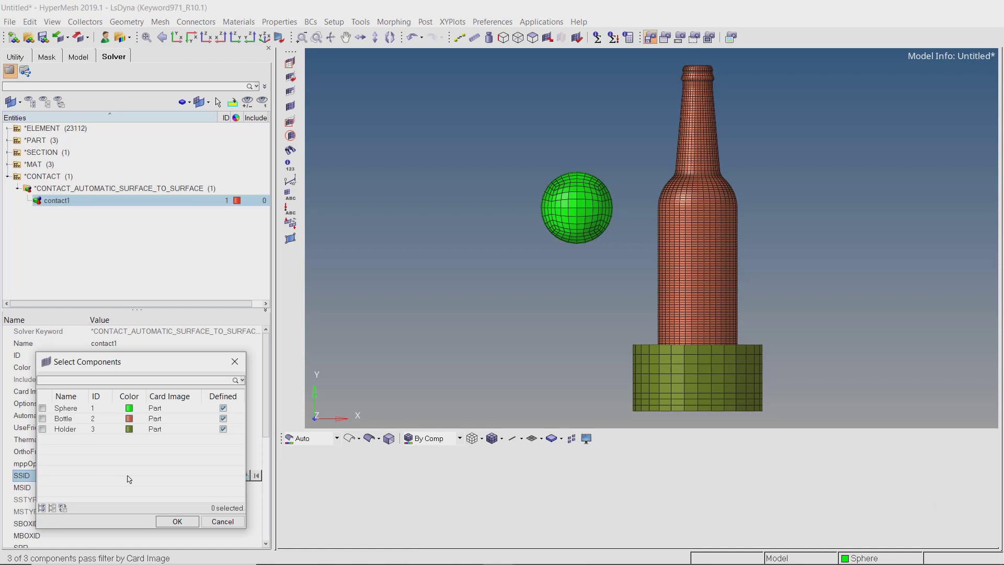
click(65, 410)
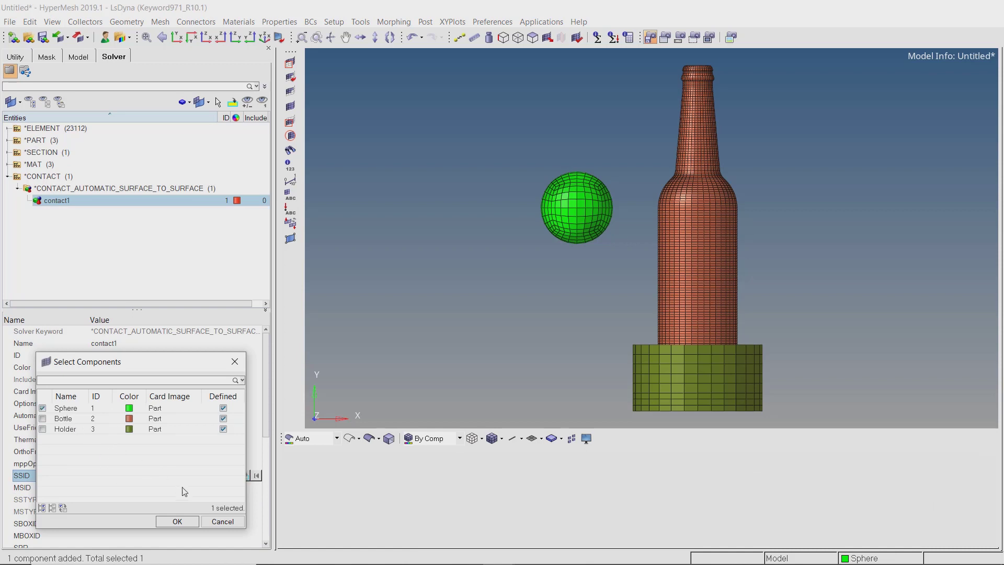
click(176, 521)
click(186, 491)
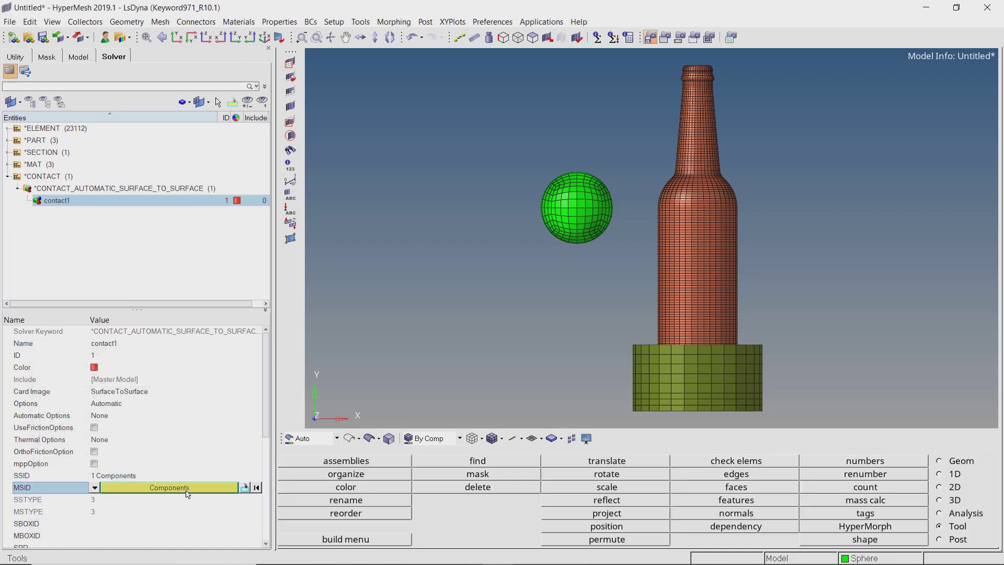
click(186, 491)
click(62, 419)
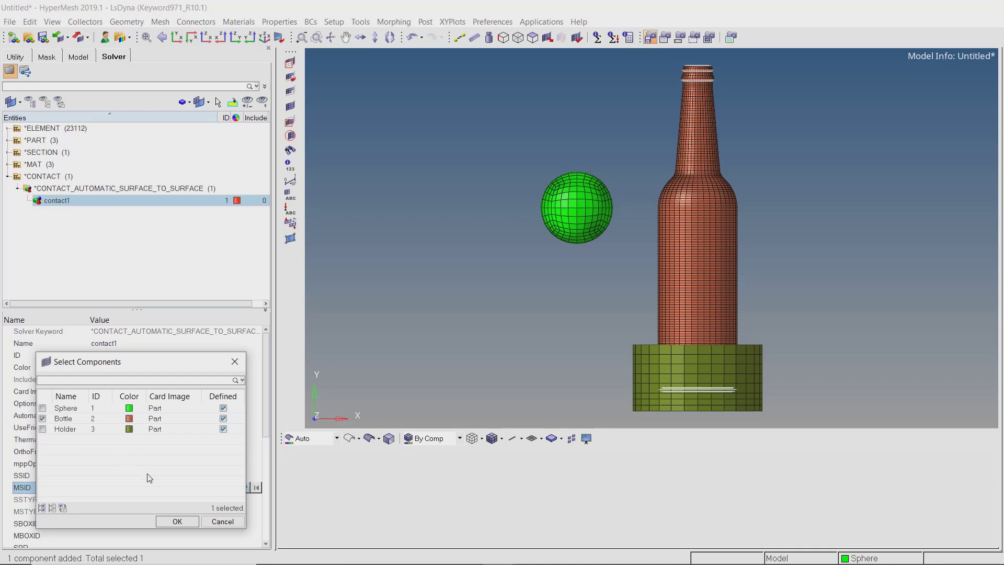
click(176, 521)
Enter FS 0.2 and FD 0.1, enable additional cards, and set SOFT to 1
scroll(184, 522, down, 2)
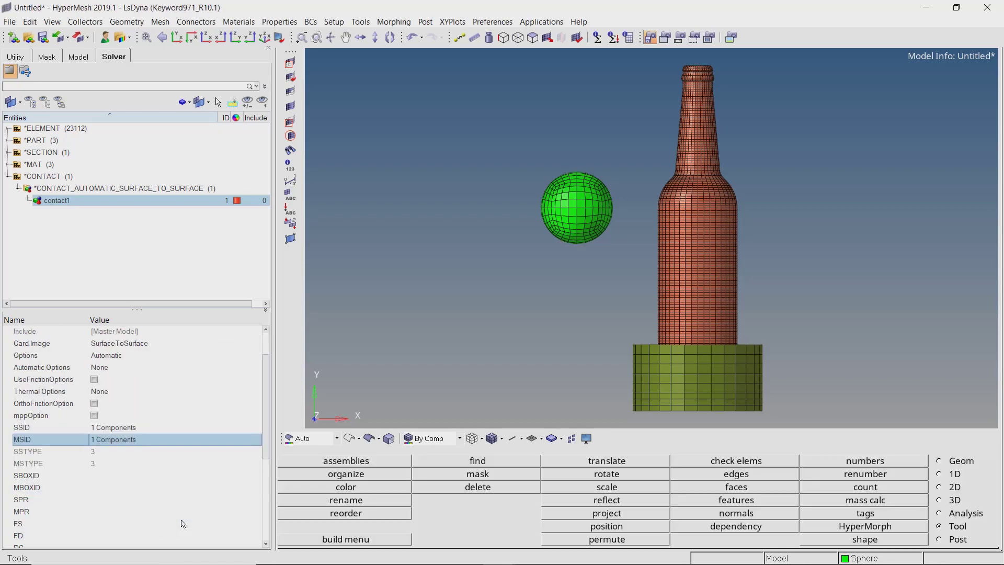
click(185, 476)
click(185, 477)
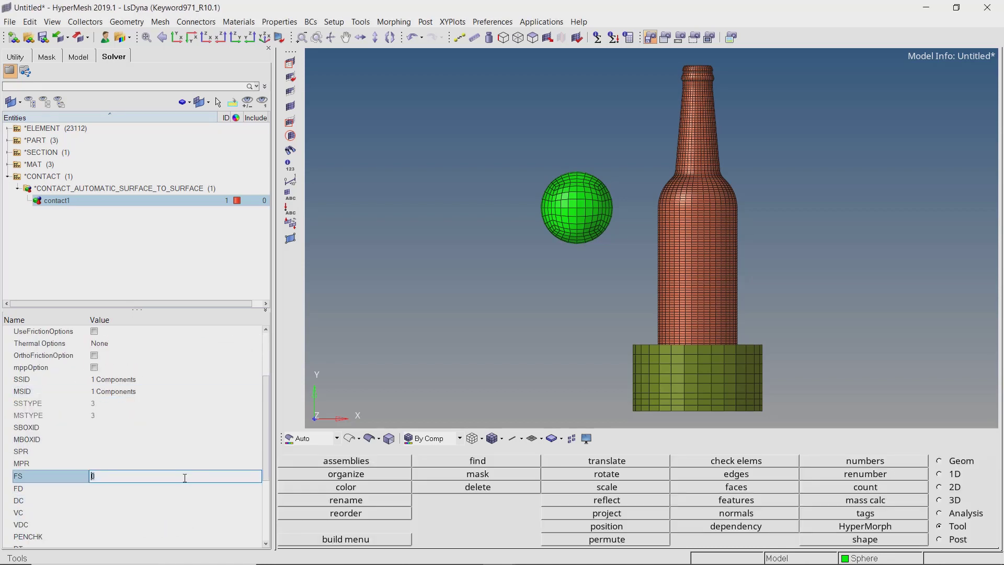
text(.2)
key(Return)
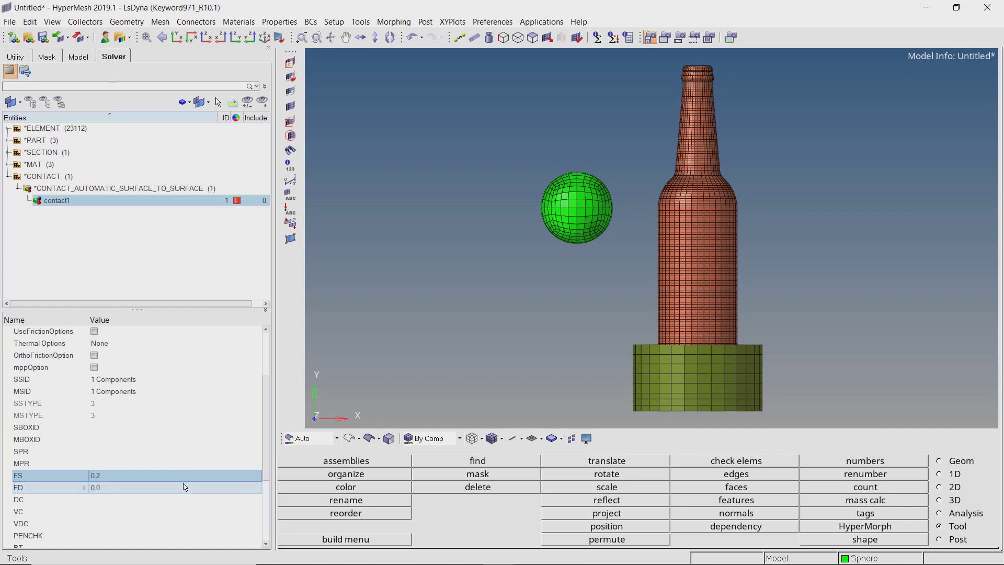
click(185, 486)
text(.1)
key(Return)
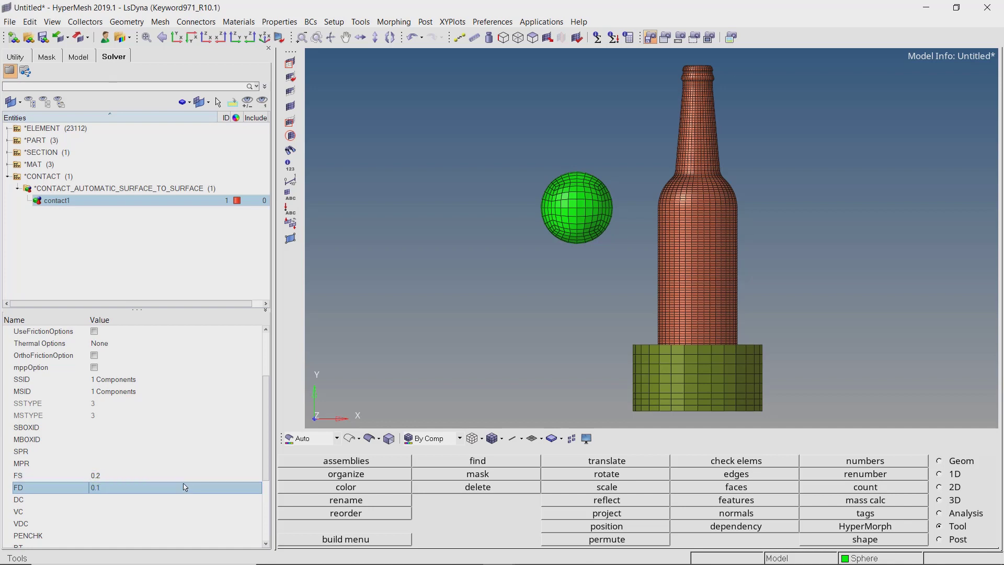
scroll(185, 487, down, 4)
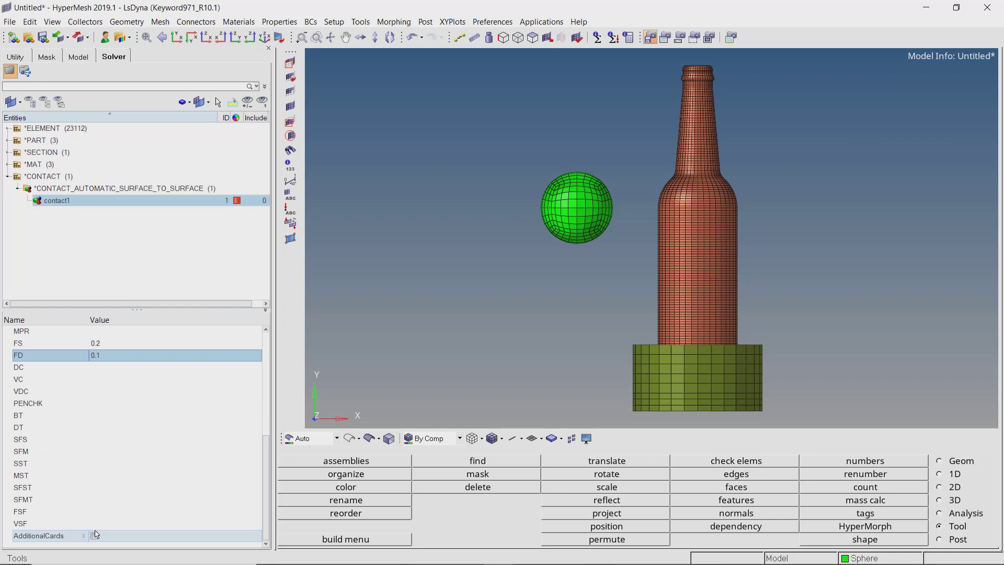
click(95, 537)
scroll(104, 525, down, 1)
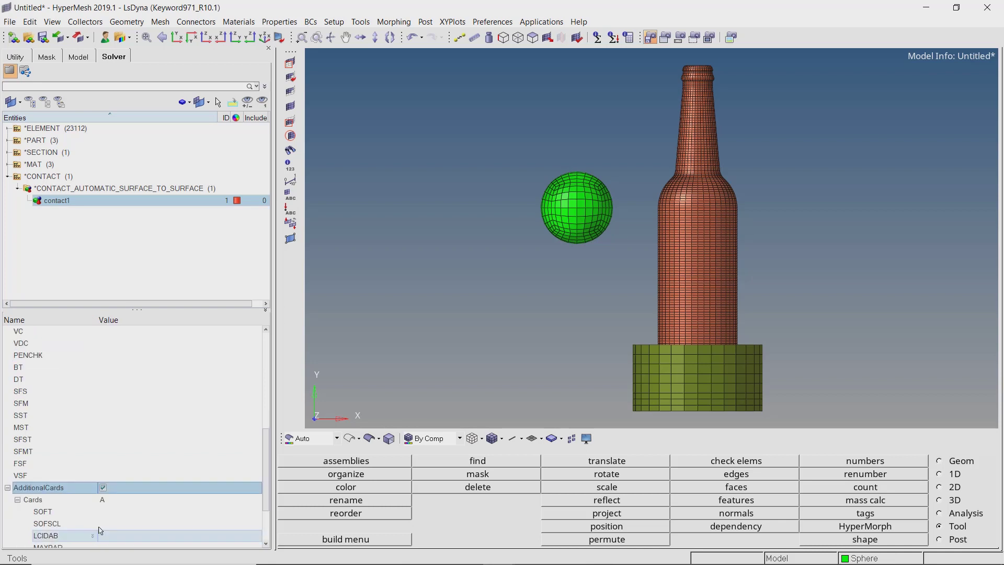
click(111, 515)
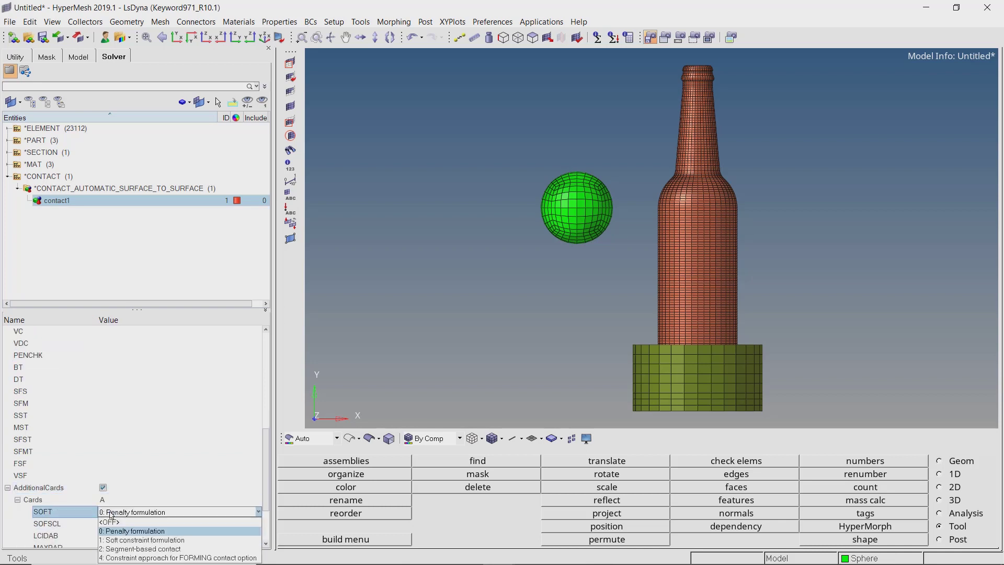
click(116, 540)
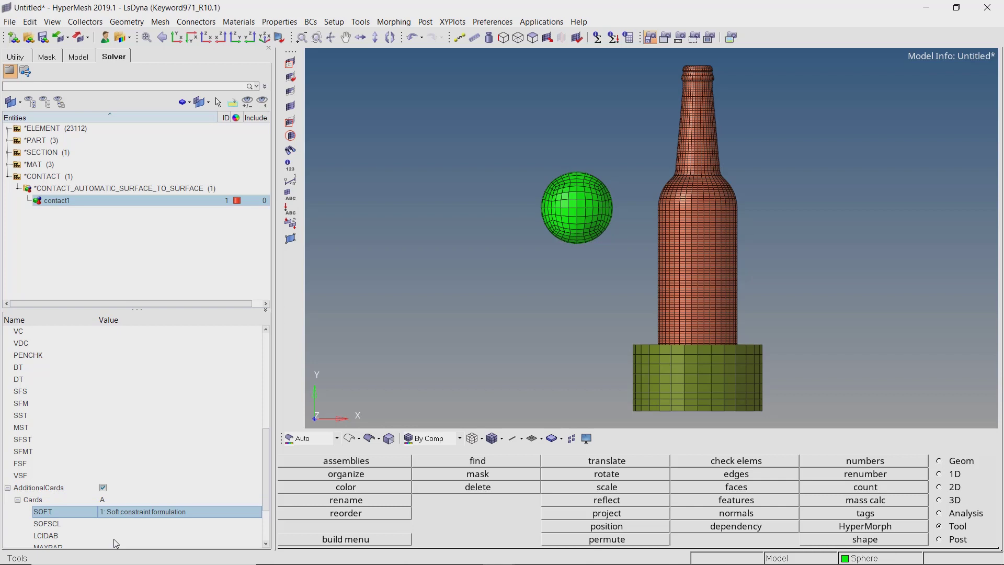
Duplicate contact1 as contact2 and clear its copied SSID and MSID components
right_click(51, 203)
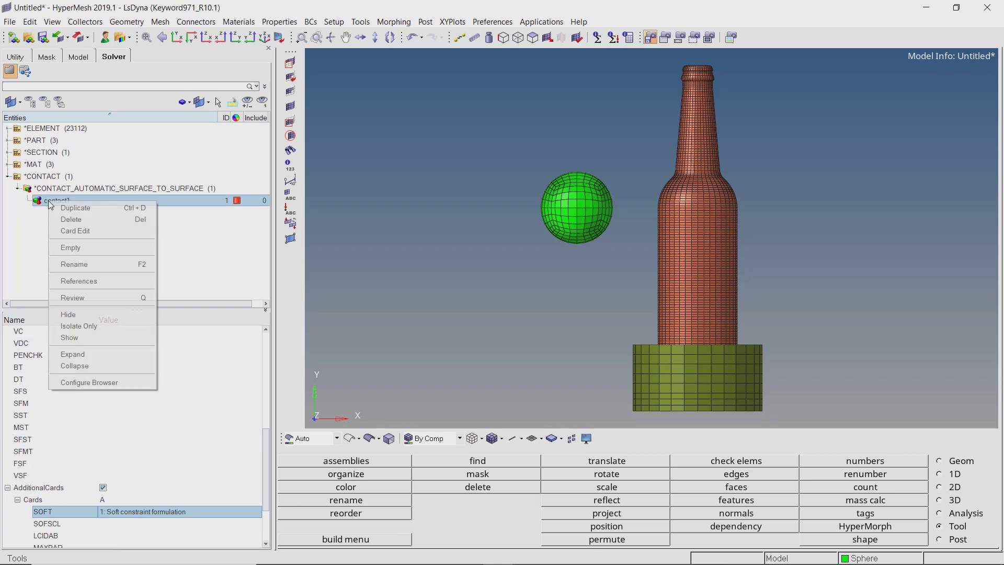
click(68, 208)
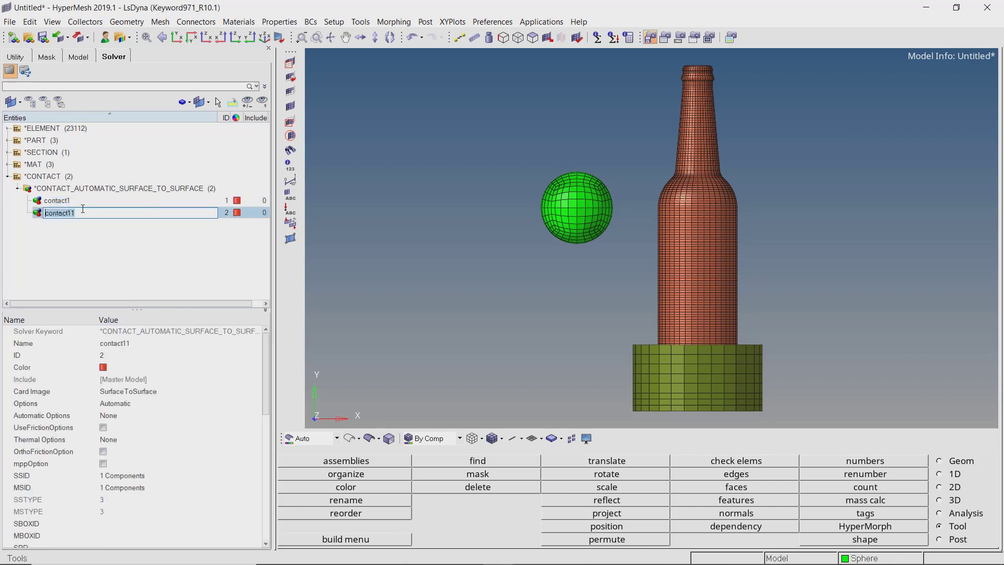
click(86, 212)
text(2)
key(Return)
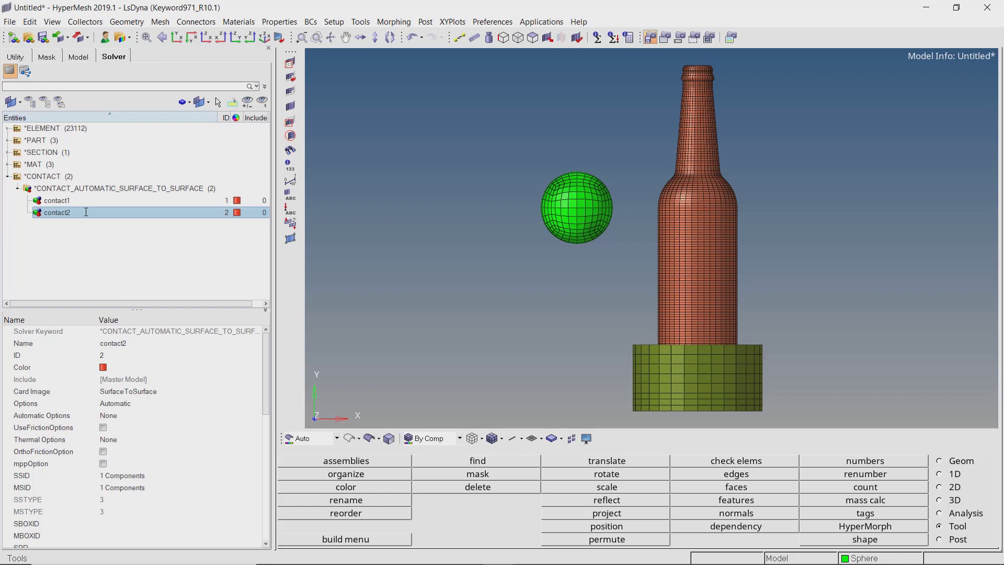
click(172, 475)
click(260, 477)
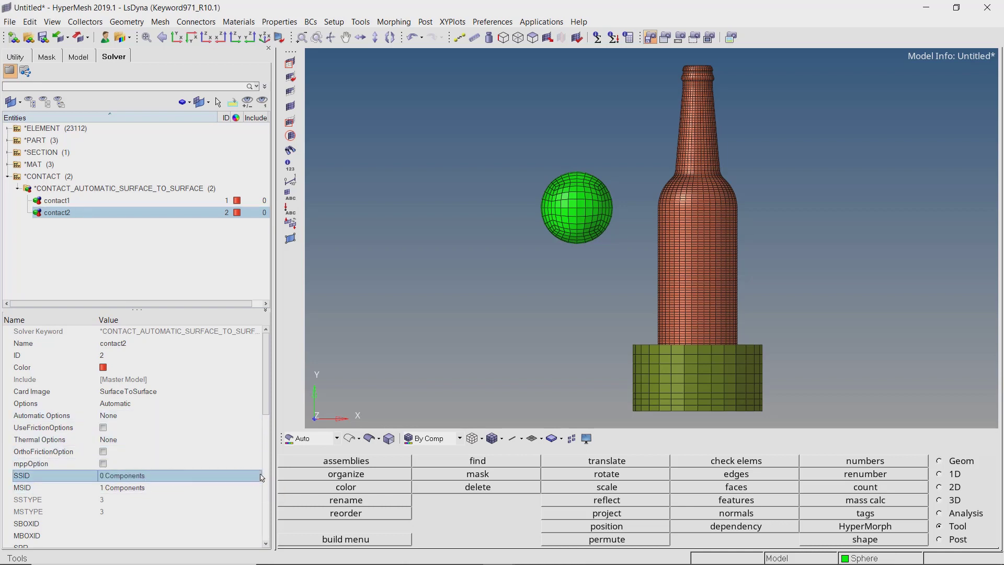
click(251, 487)
click(255, 488)
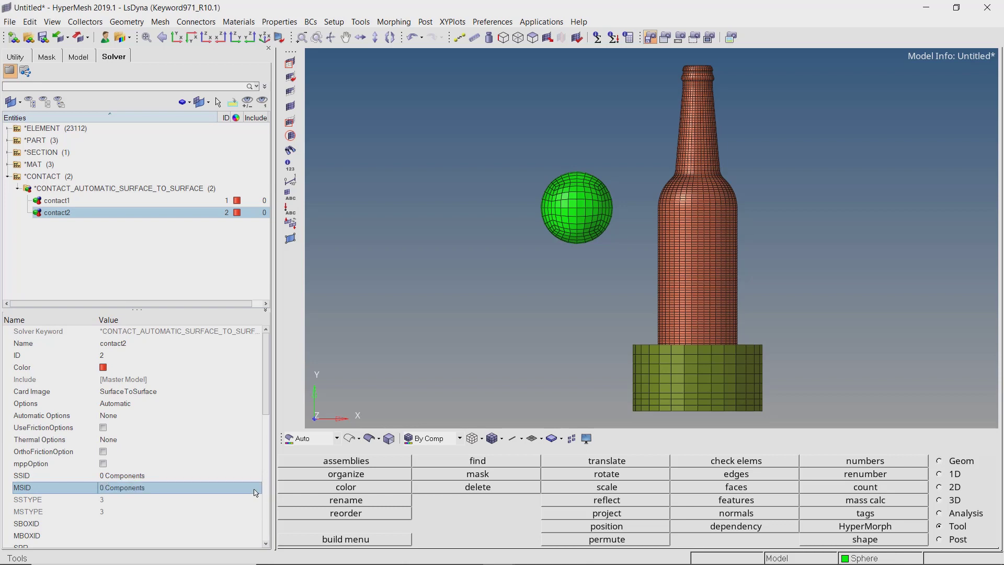
Set contact2's SSID to the Bottle component and MSID to the Holder component
click(193, 473)
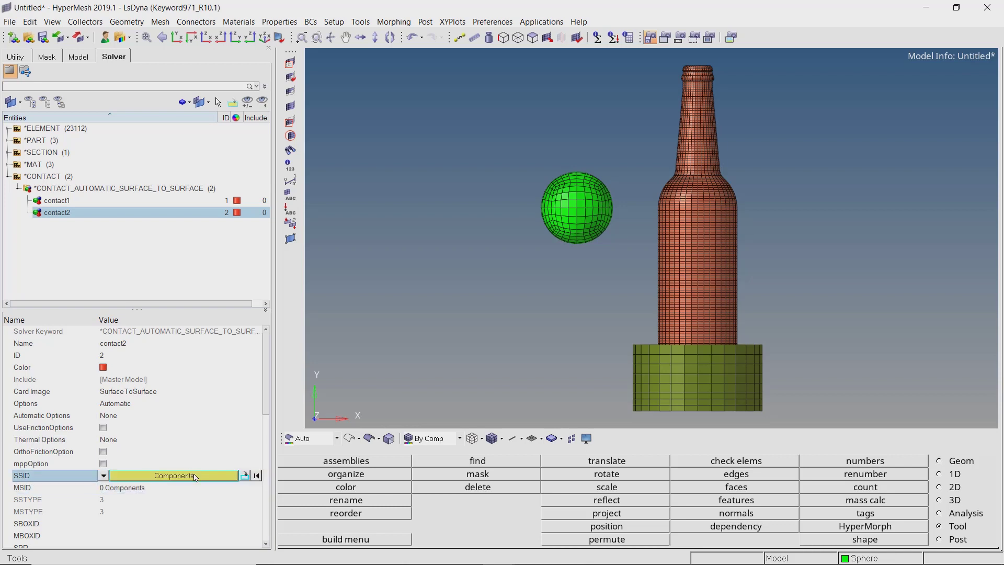
click(194, 476)
click(68, 420)
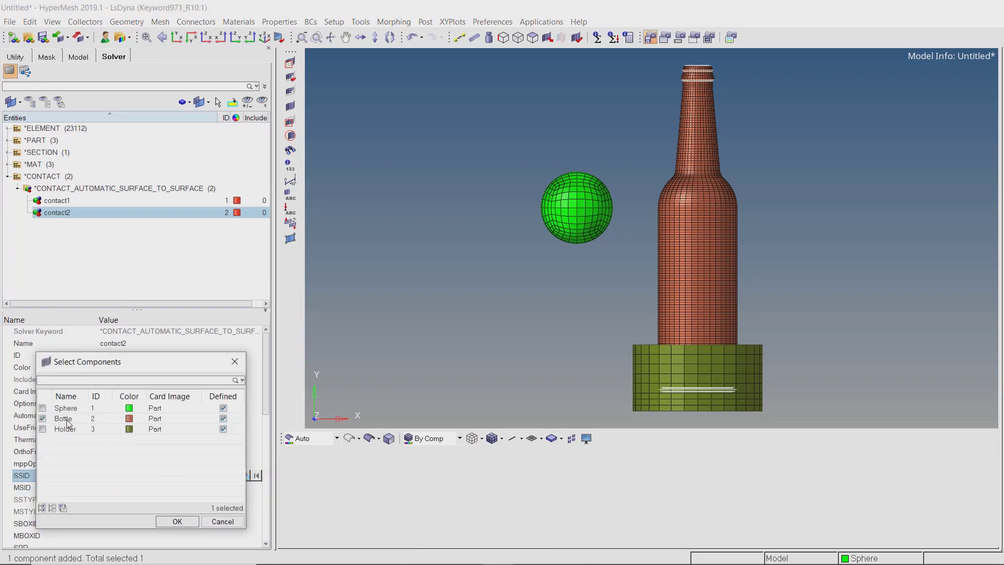
click(177, 521)
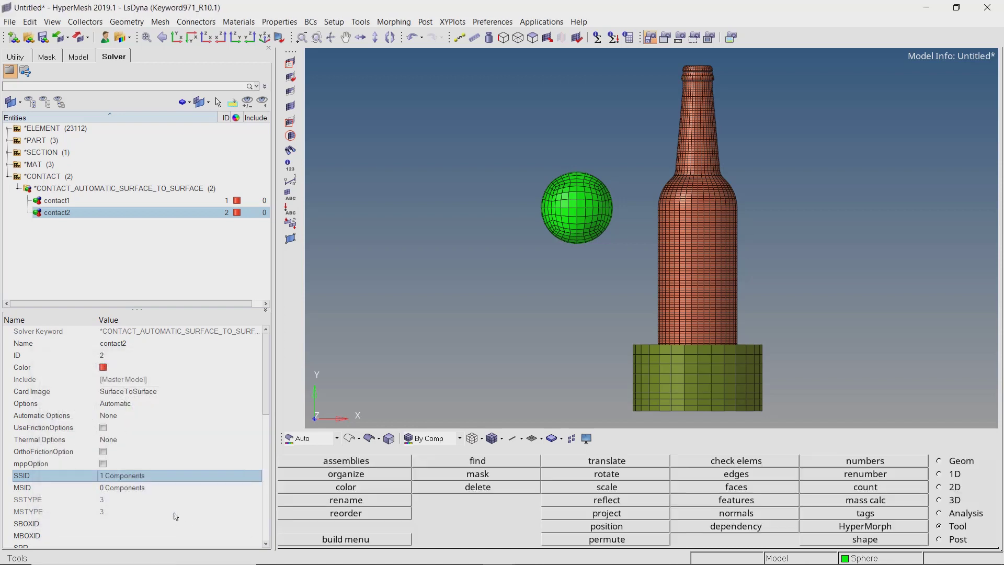
click(164, 492)
click(164, 491)
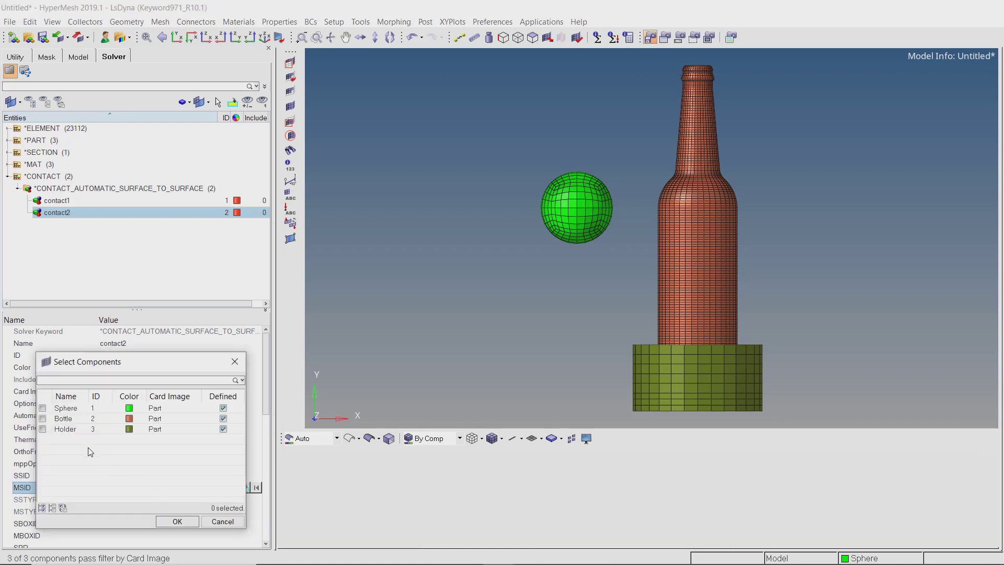
click(65, 431)
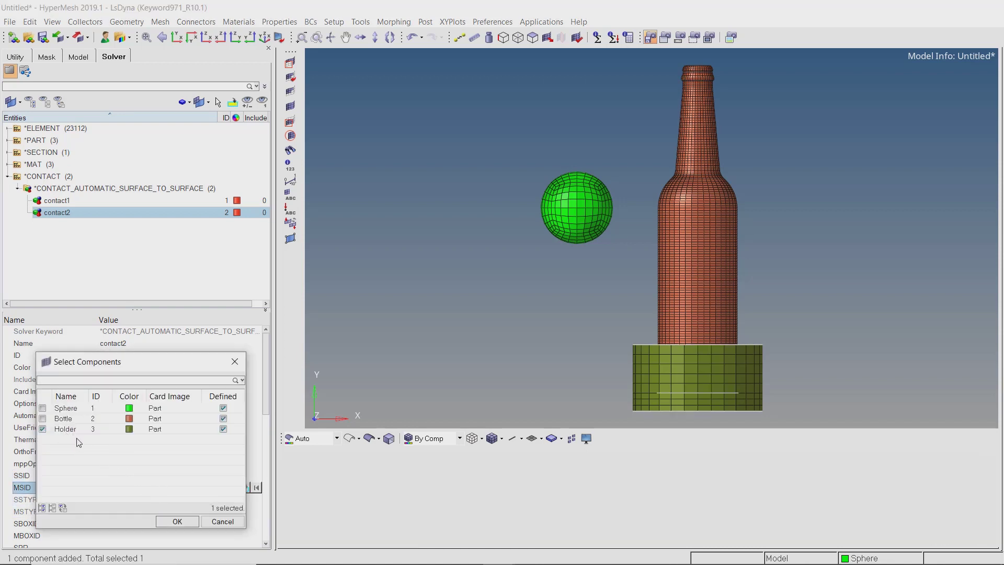
click(171, 521)
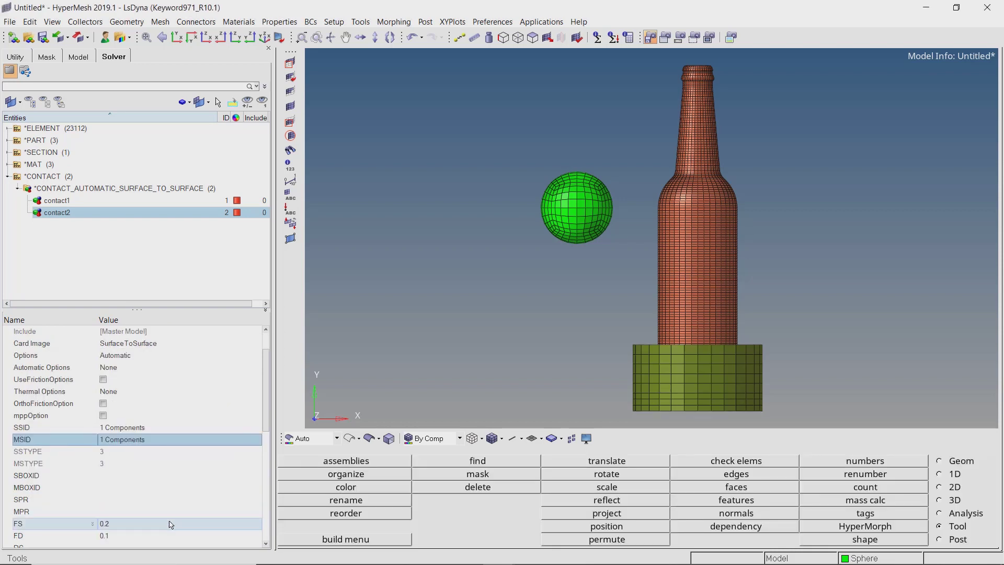
Set contact2's static friction FS to 0.5 and orbit to view the holder's underside
click(172, 523)
text(0.5)
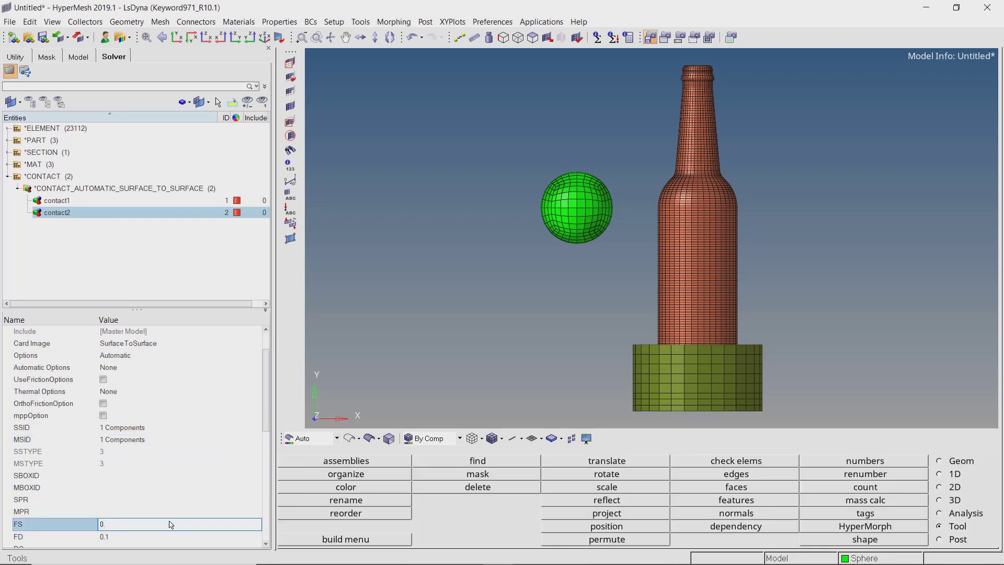
key(Return)
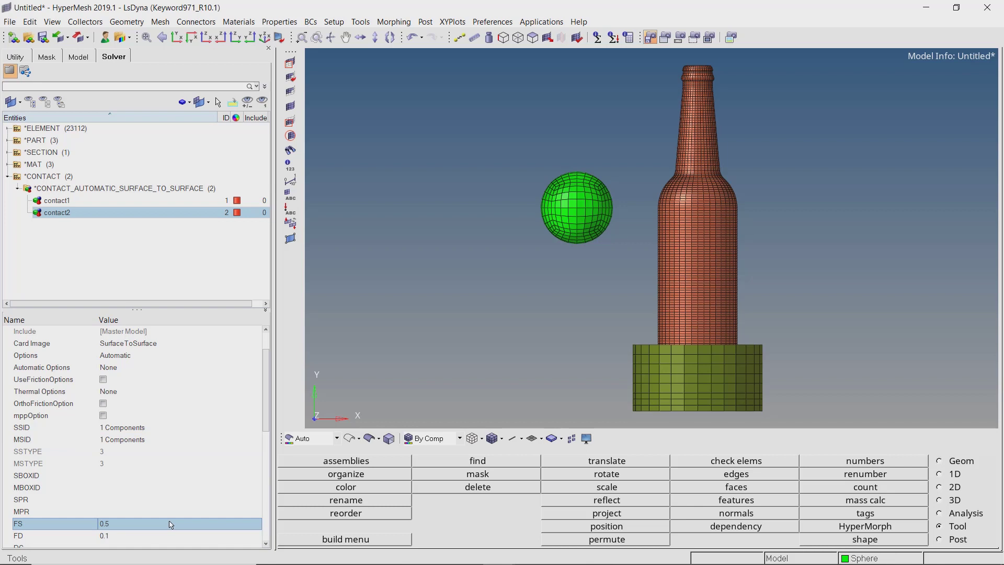
scroll(172, 524, down, 7)
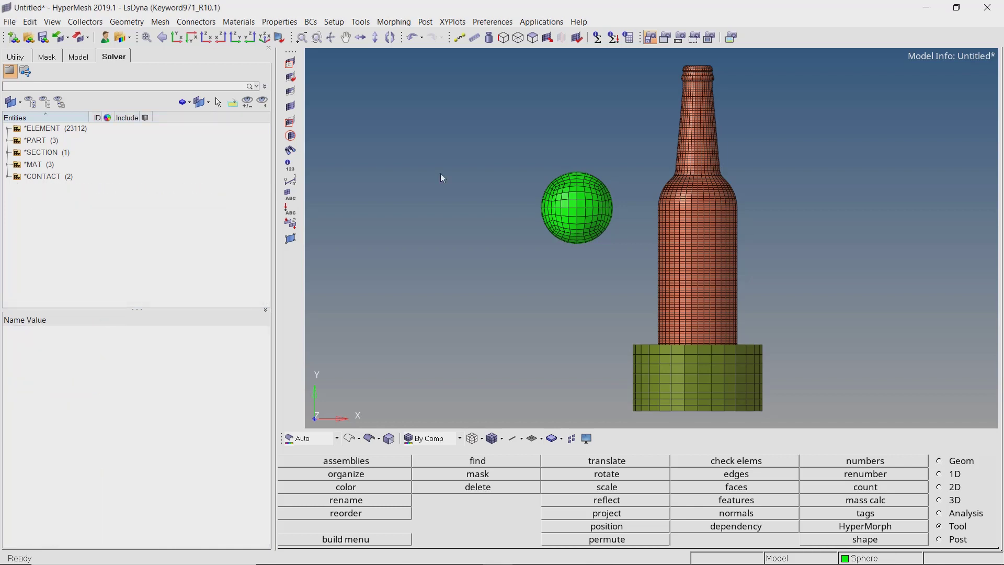
ctrl+drag(685, 256, 684, 212)
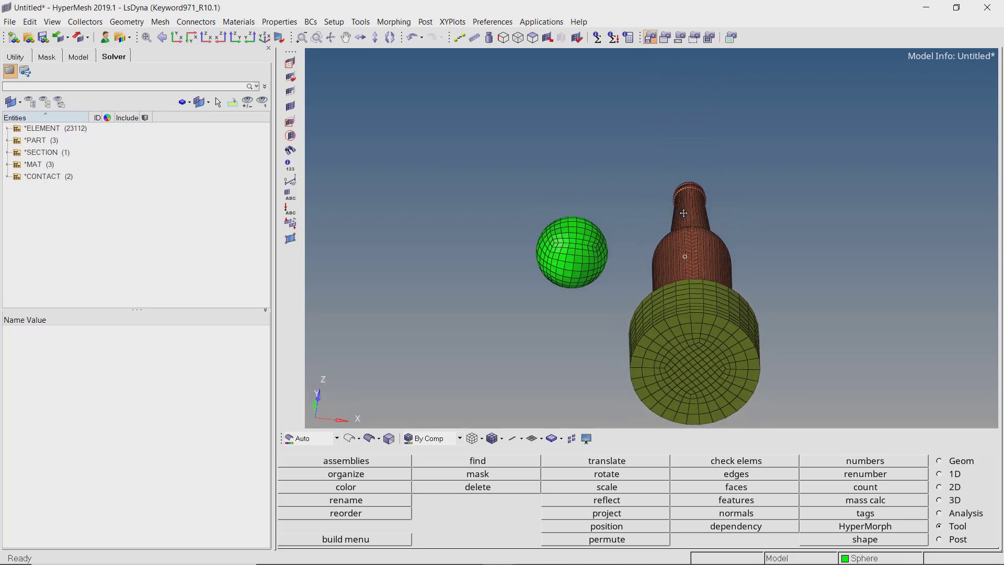
Create *BOUNDARY_SPC_NODE constraints on all 192 nodes of the holder's bottom face
right_click(235, 129)
mouse_move(256, 131)
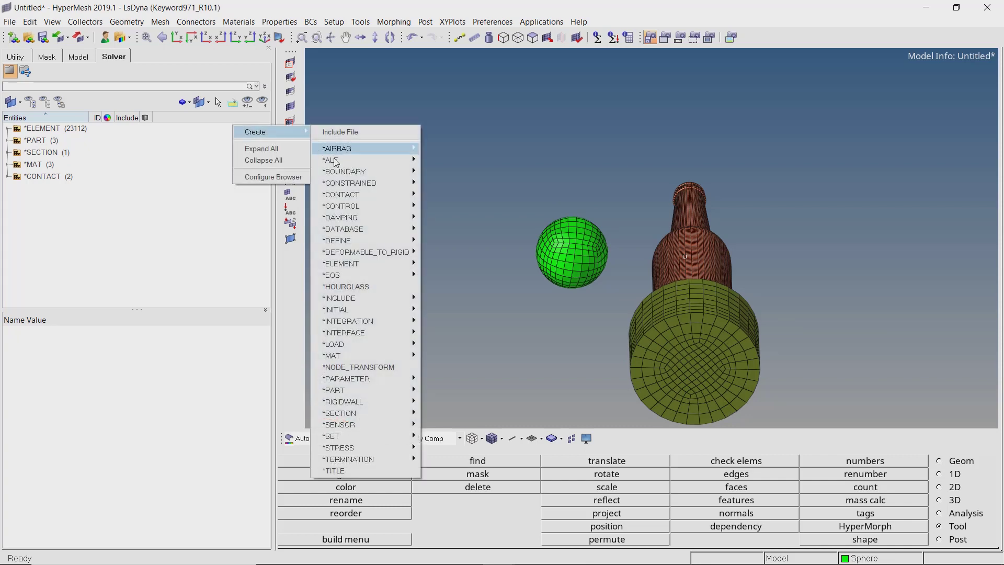
mouse_move(397, 172)
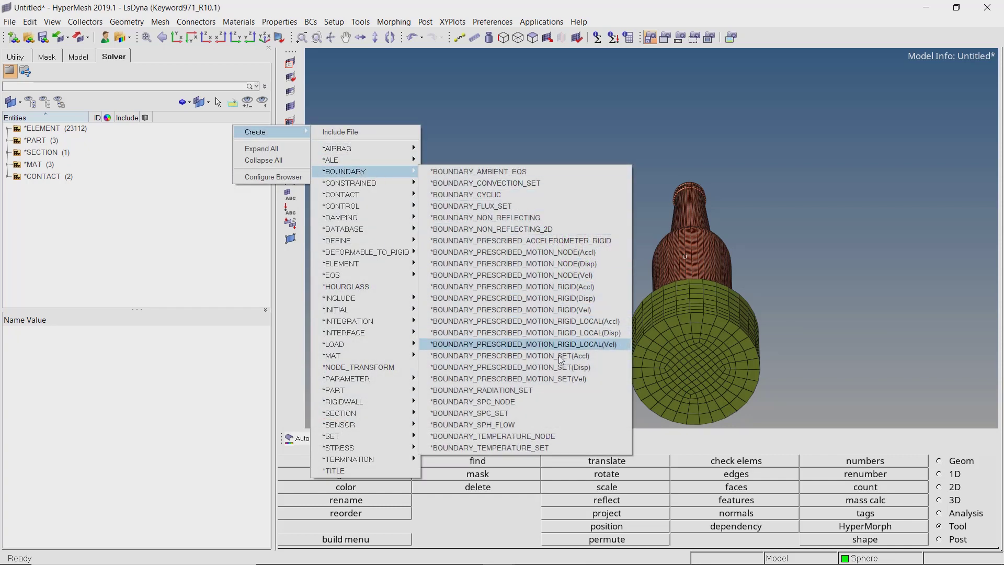
click(571, 400)
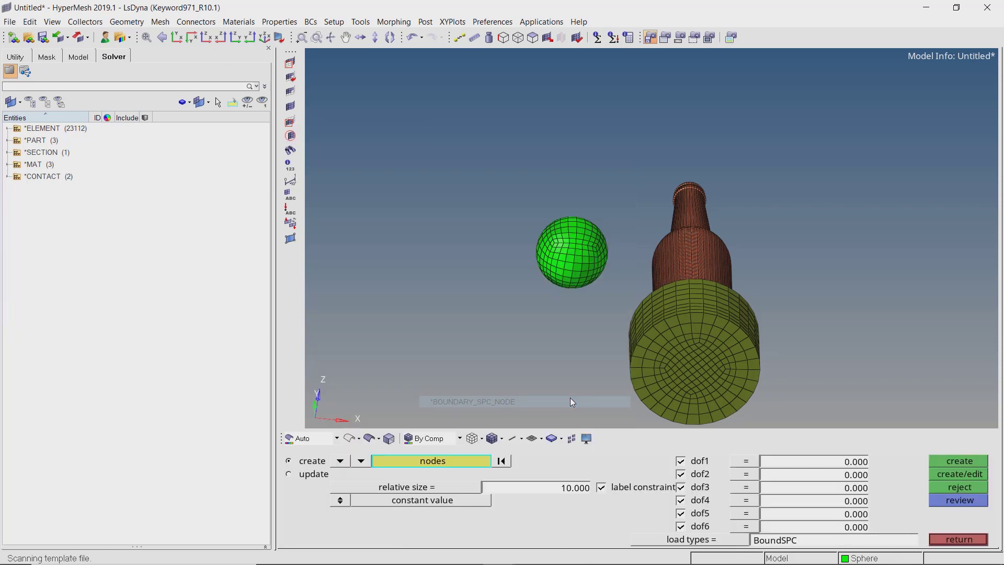
click(679, 352)
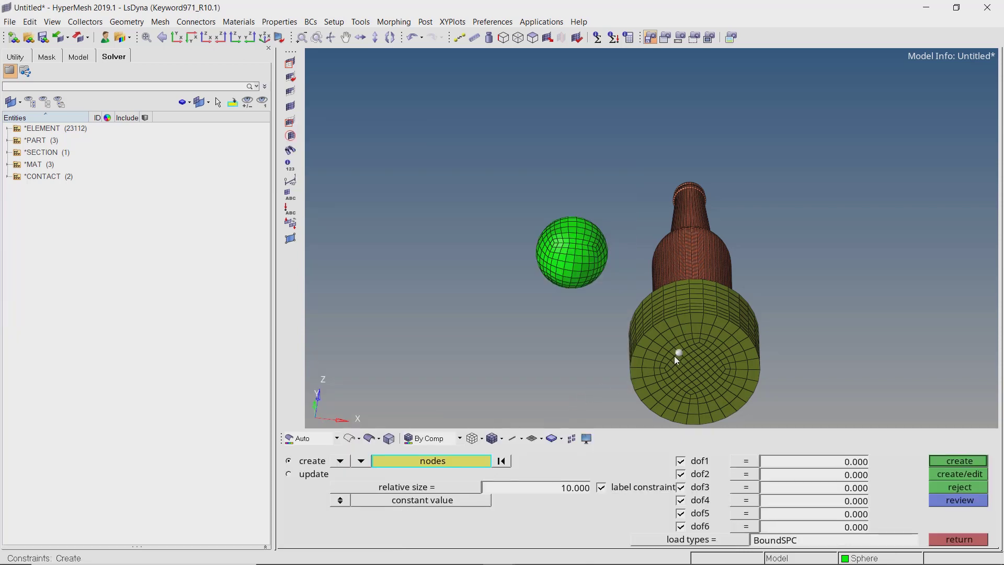
click(479, 461)
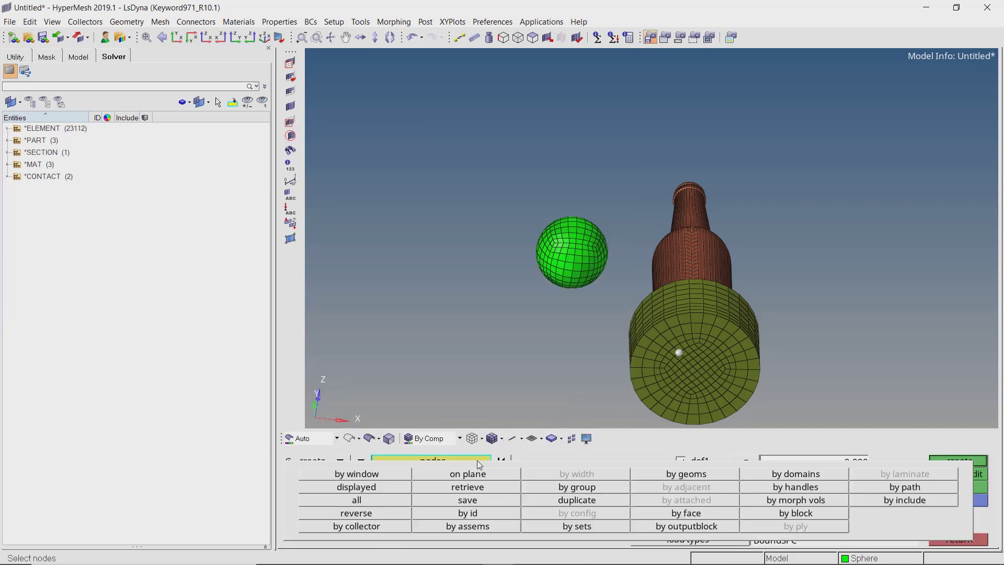
click(644, 516)
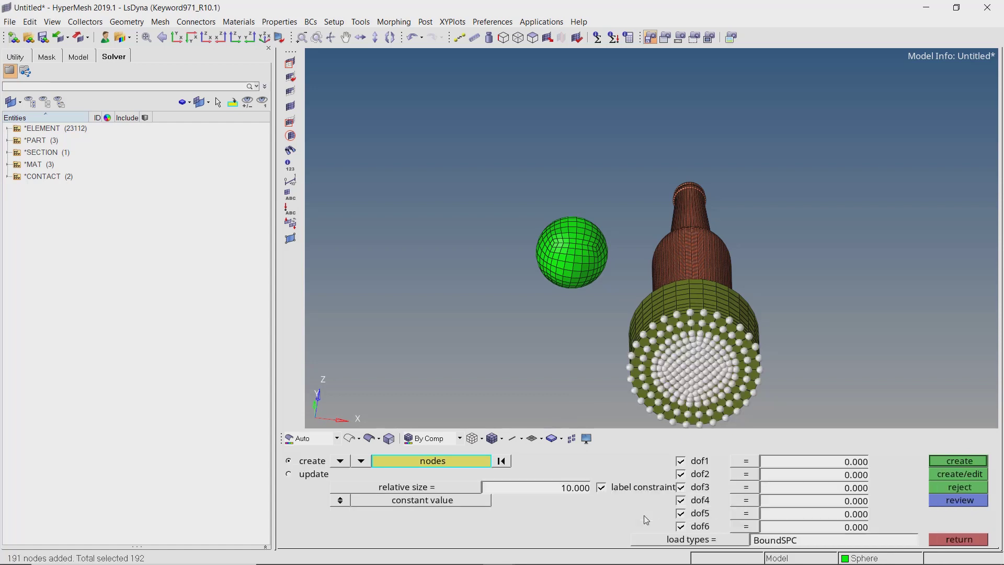
click(938, 464)
click(956, 540)
Tilt to a side view and check the BOUNDARY_SPC_NODE entry's fixed degrees of freedom
ctrl+drag(708, 307, 678, 239)
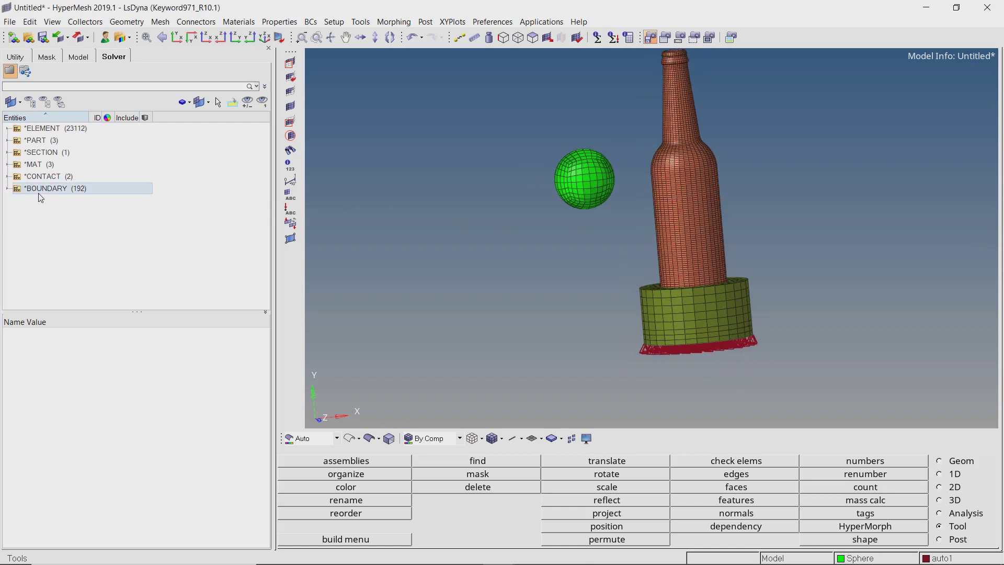
click(8, 189)
click(17, 201)
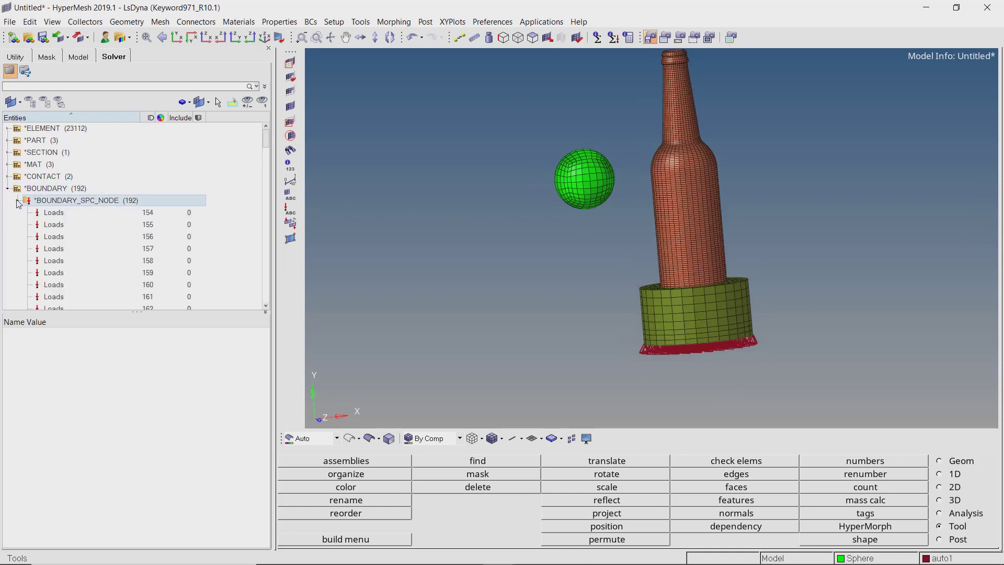
click(46, 201)
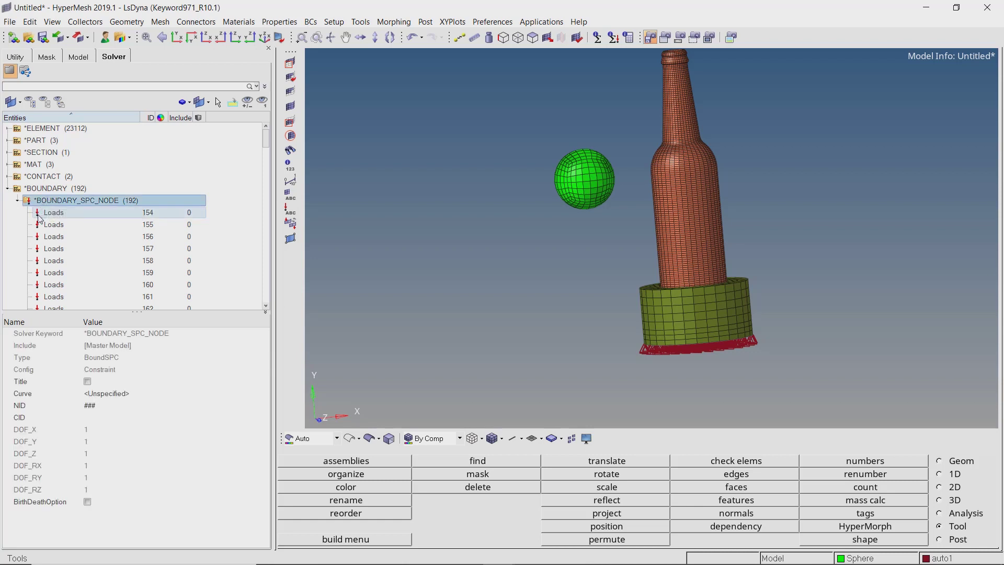
click(8, 189)
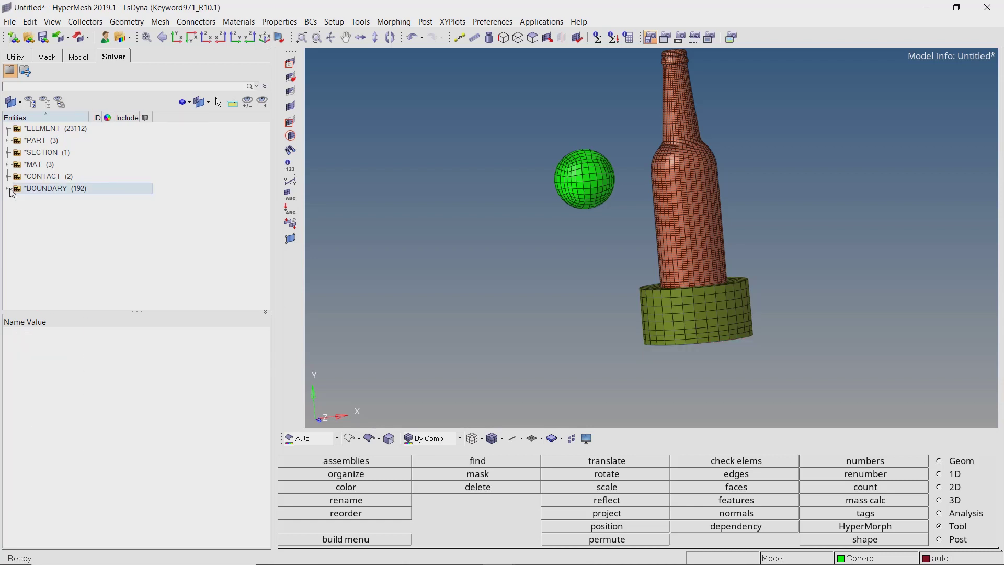
Create an *INITIAL_VELOCITY_GENERATION card named velocity
right_click(210, 140)
mouse_move(237, 147)
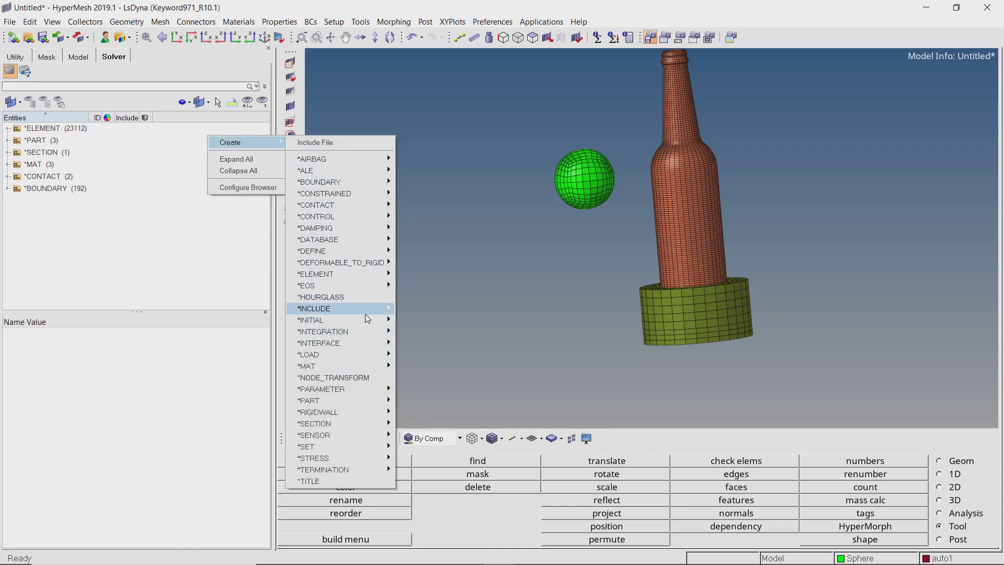
mouse_move(370, 322)
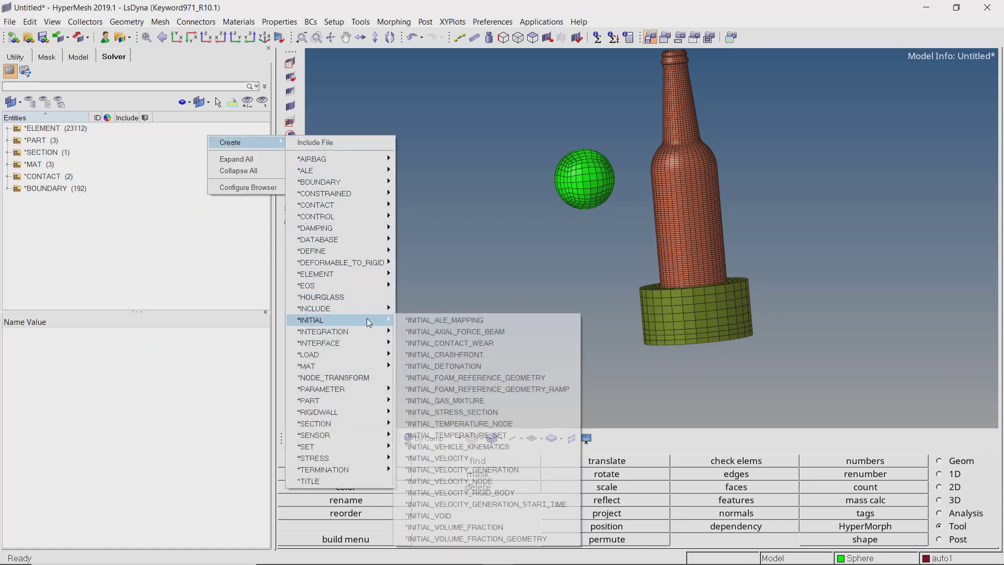
click(519, 469)
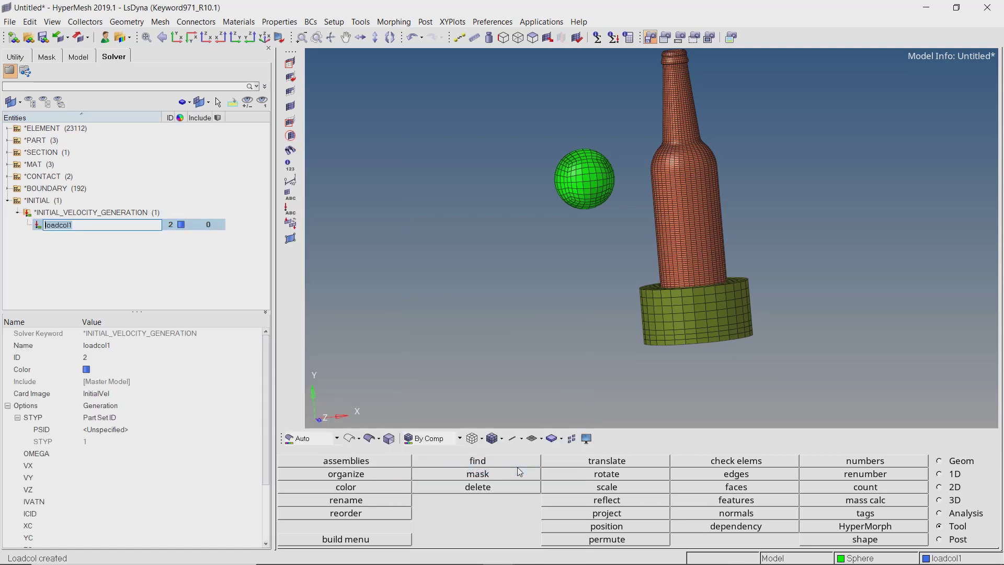
text(velocity)
key(Return)
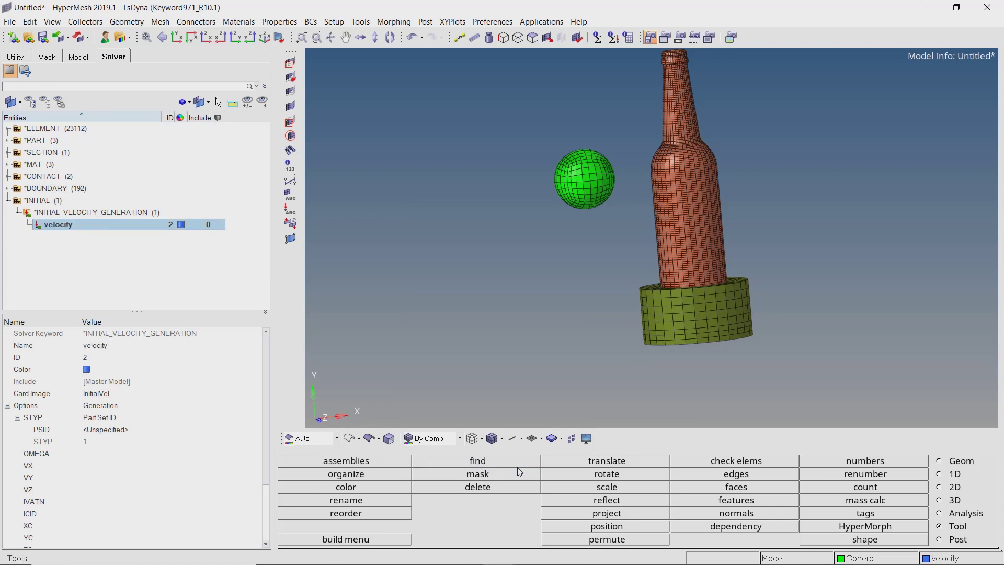
Set STYP to Part ID, choose the Sphere part, and enter VX 15
click(188, 419)
click(189, 420)
click(184, 435)
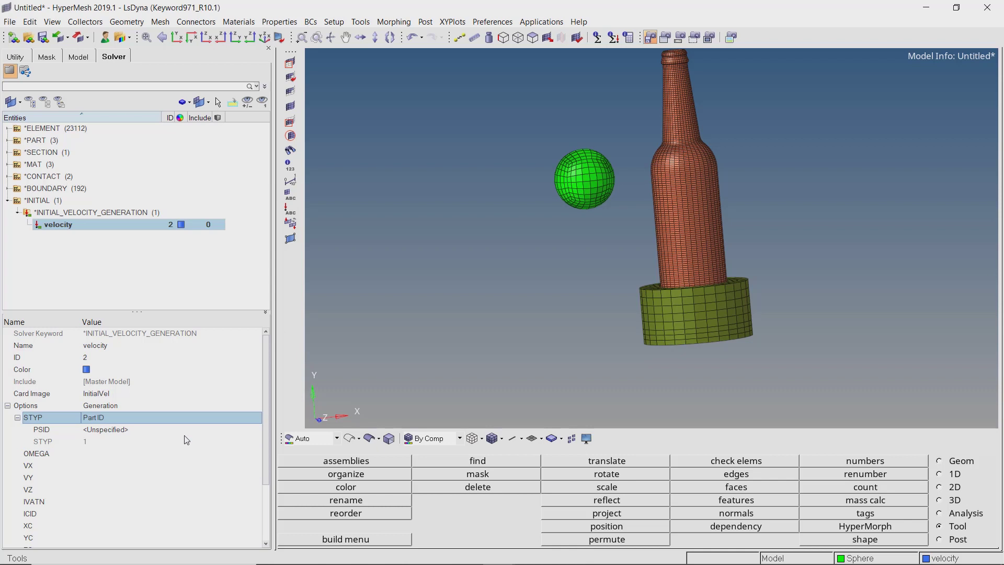
click(151, 429)
click(152, 429)
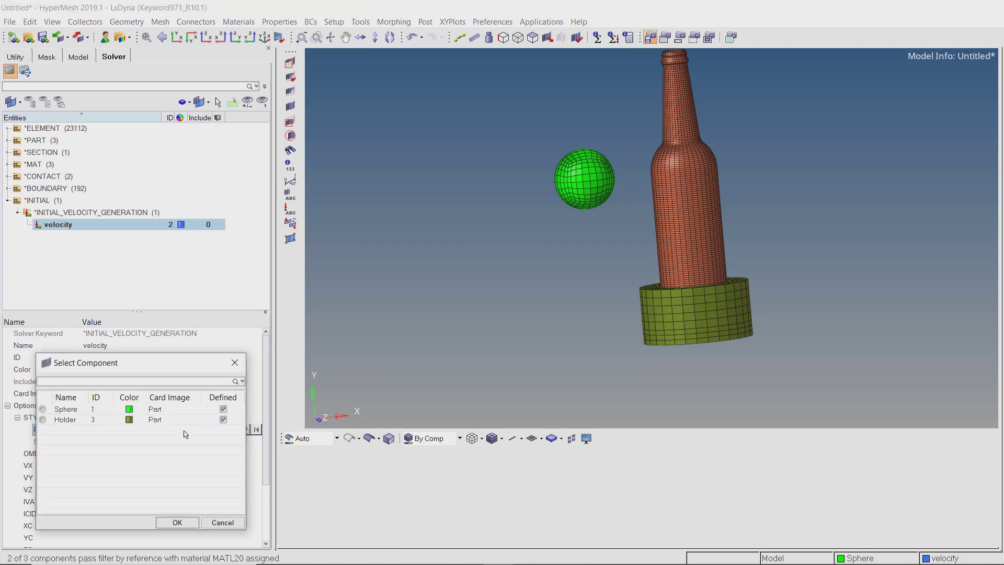
click(71, 411)
click(178, 521)
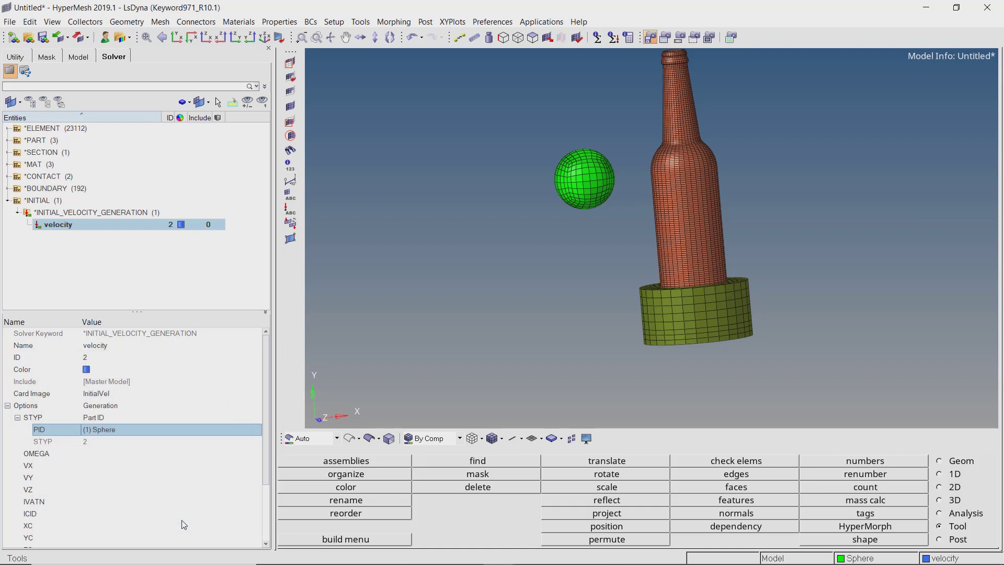
click(190, 467)
click(190, 470)
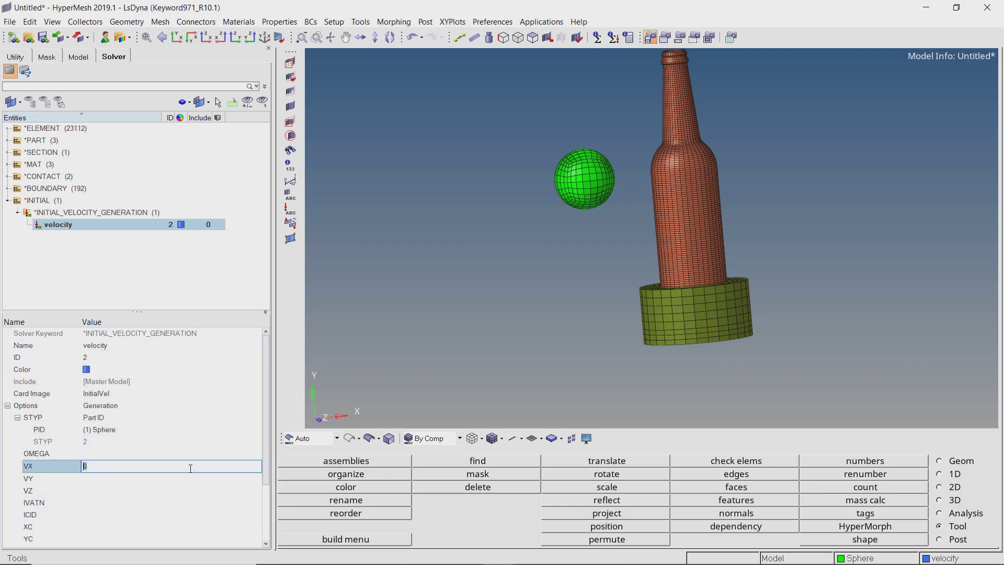
key(Return)
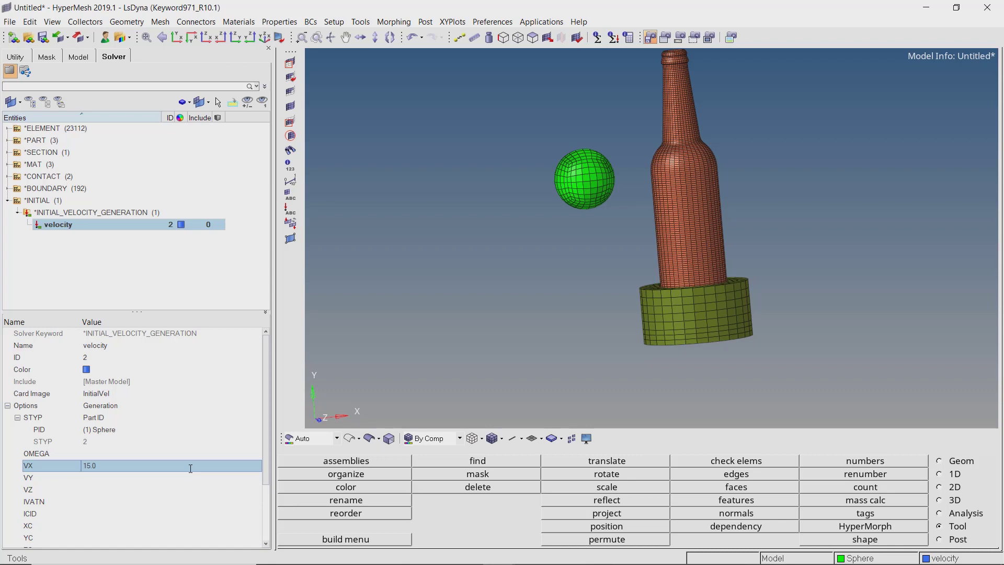
Create a *DEFINE_CURVE and start a new curve named gravity_curve
click(237, 138)
right_click(237, 137)
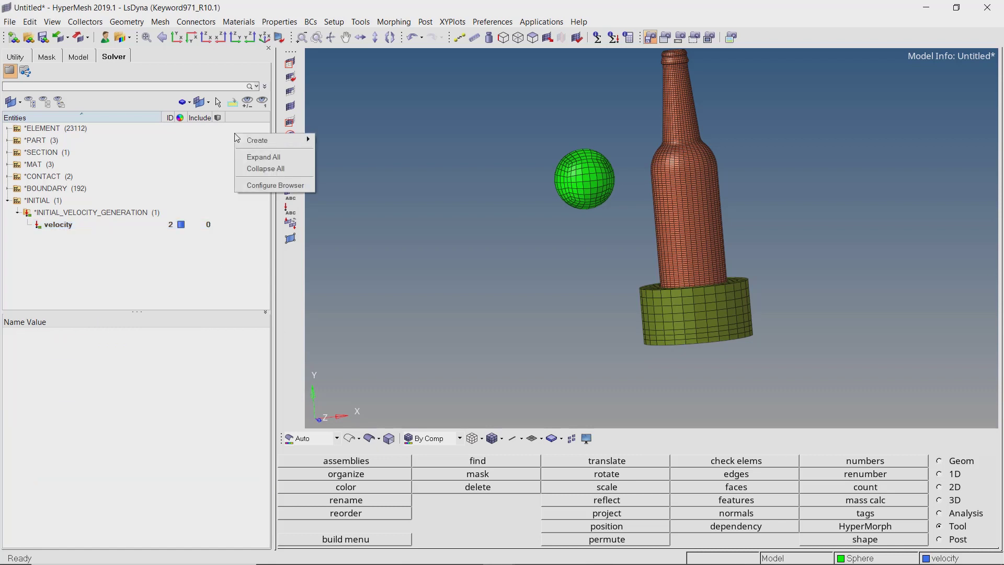
mouse_move(262, 140)
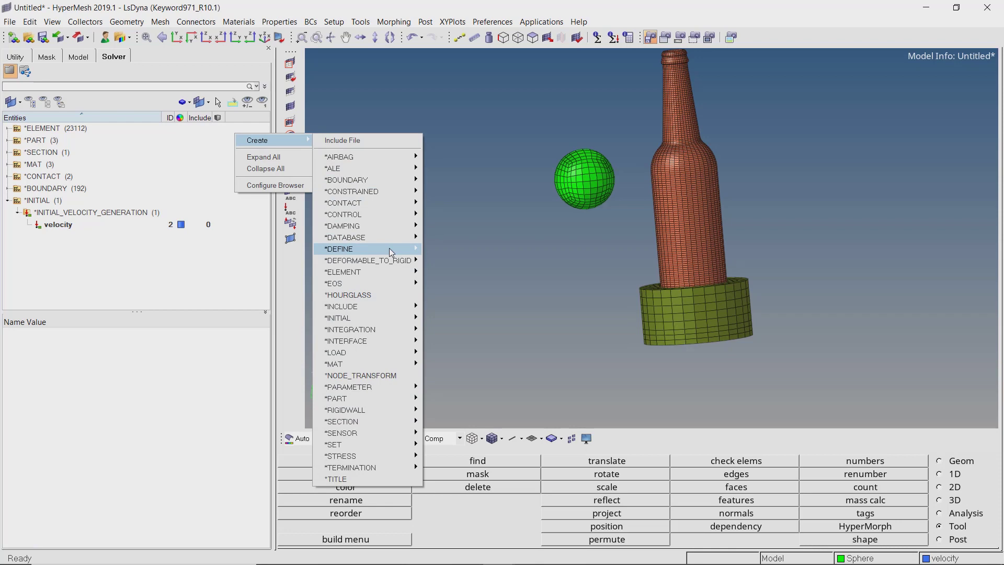
mouse_move(392, 253)
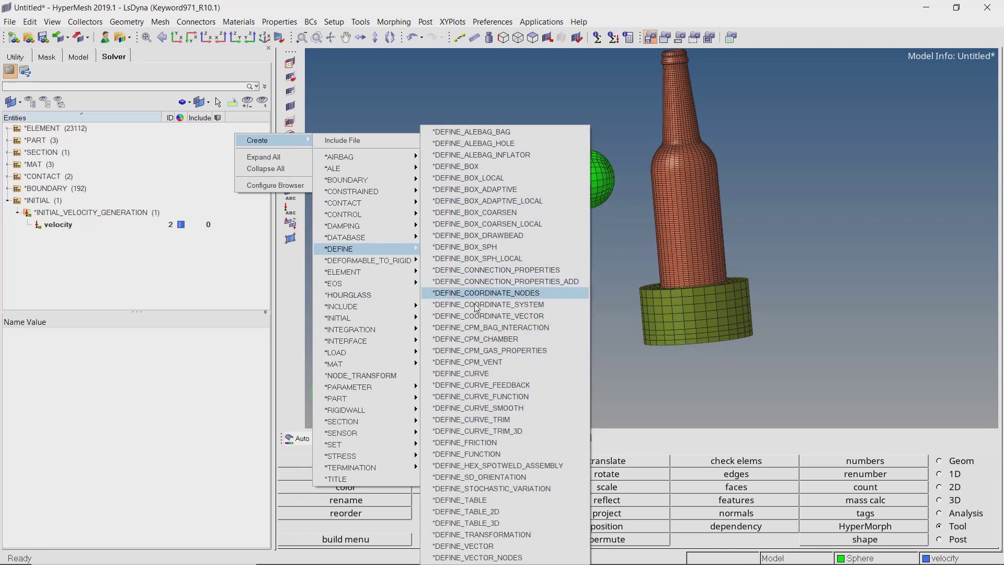
click(525, 374)
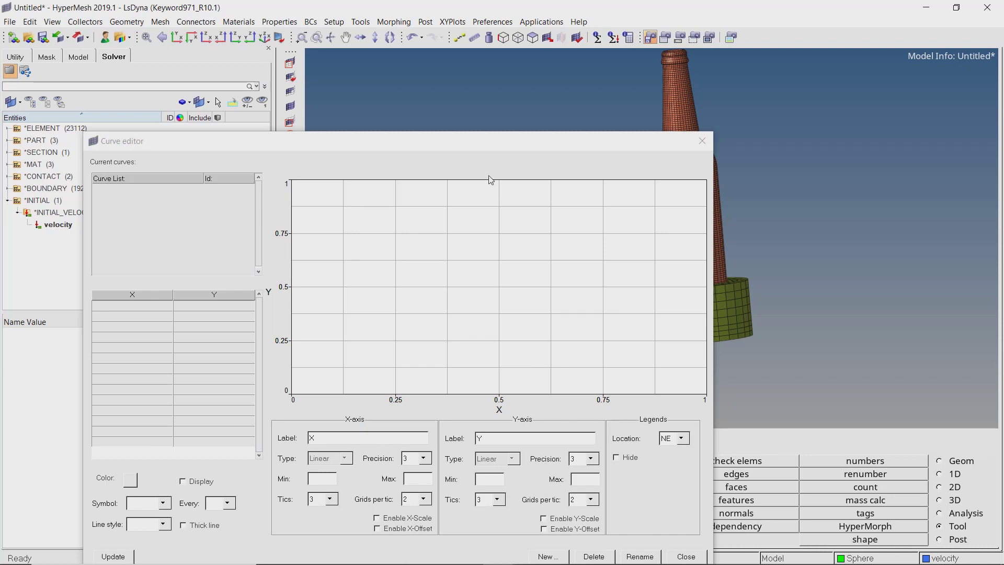
drag(490, 144, 499, 49)
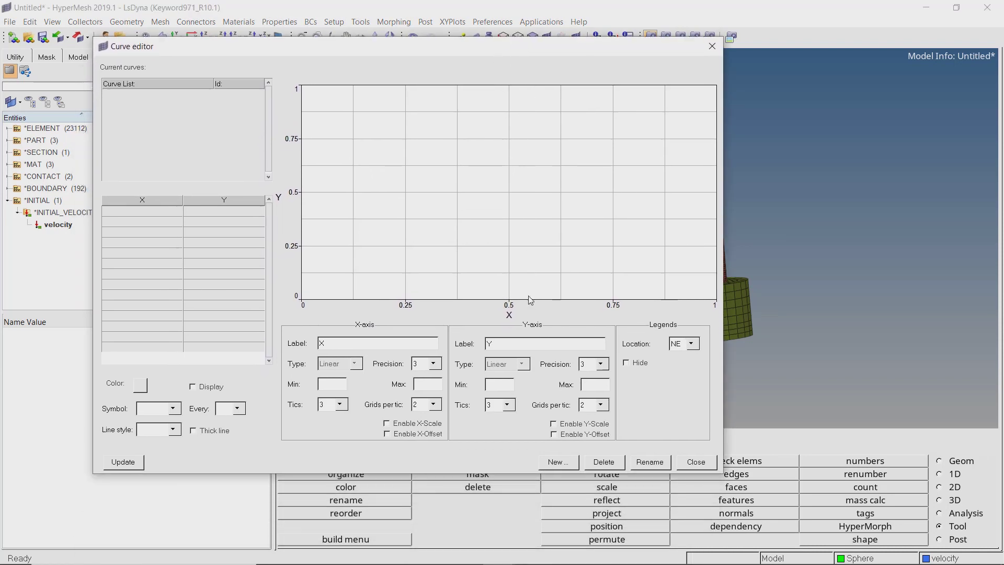
click(558, 462)
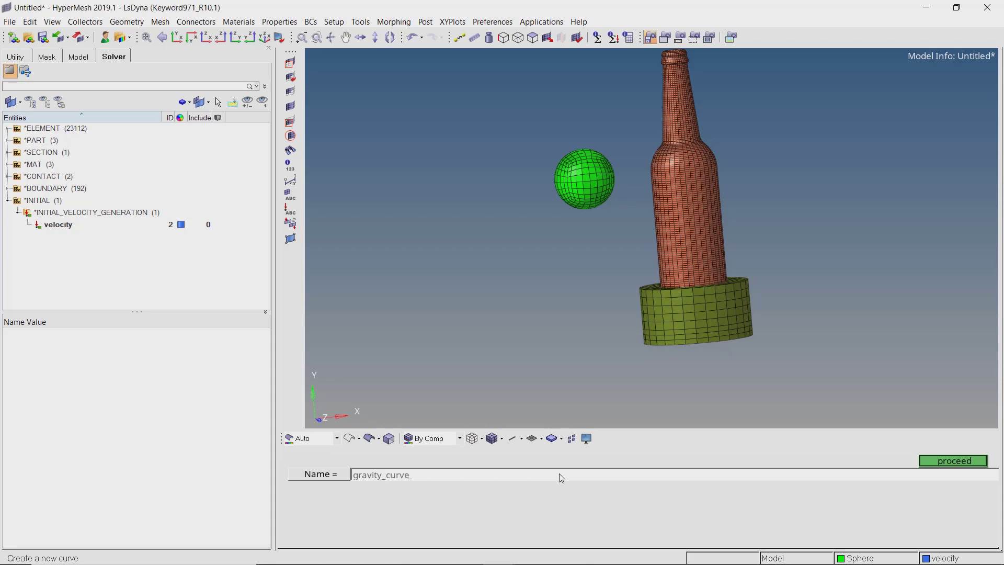
text(gravity_curve)
key(Return)
click(941, 465)
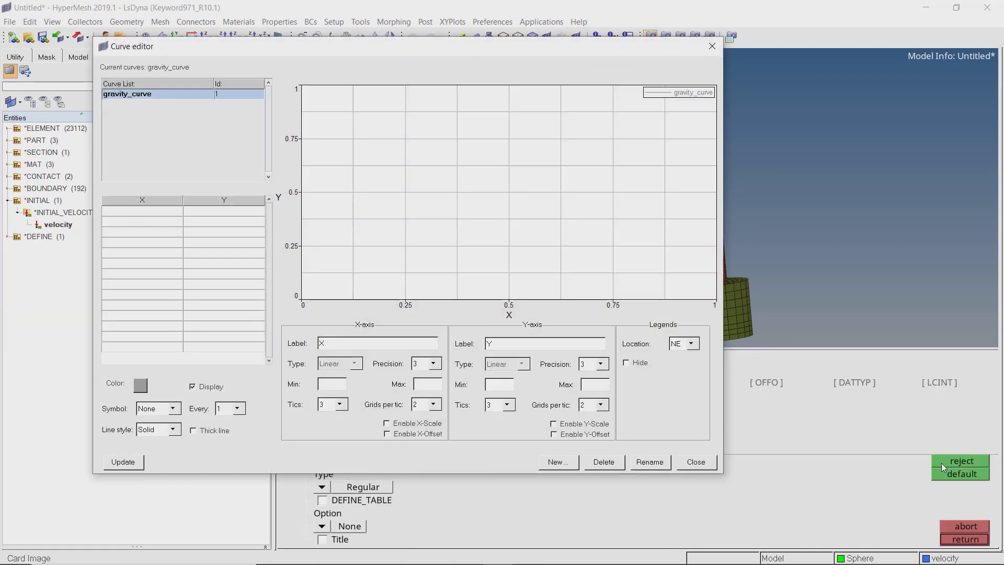
Enter points (0, 9.81e-3) and (1, 9.81e-3), apply them, and close the curve editor
double_click(161, 214)
text(0)
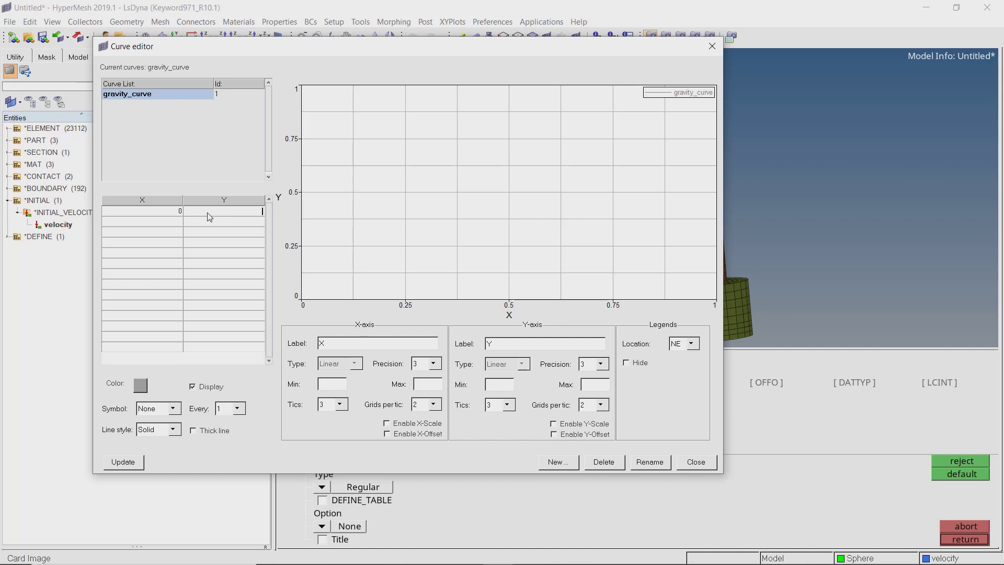
click(209, 217)
text(9.81e-3)
key(Return)
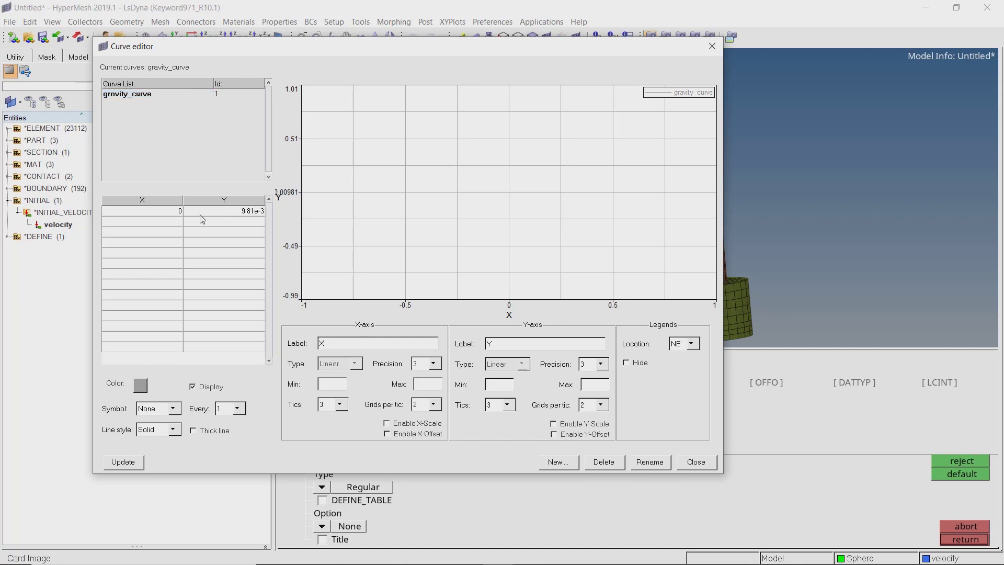
text(1)
click(214, 224)
text(9.81e-3)
key(Return)
click(126, 463)
click(698, 462)
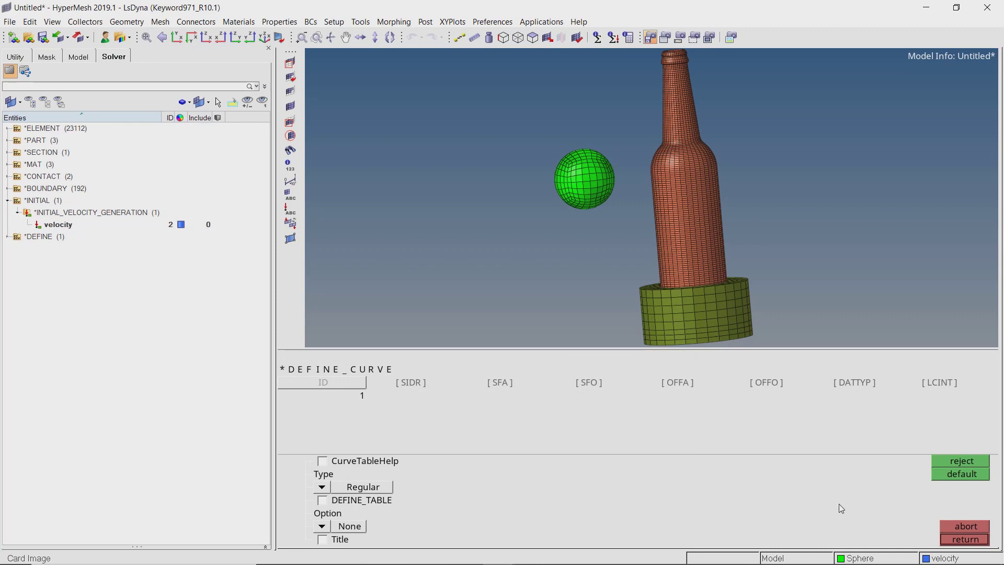
click(956, 543)
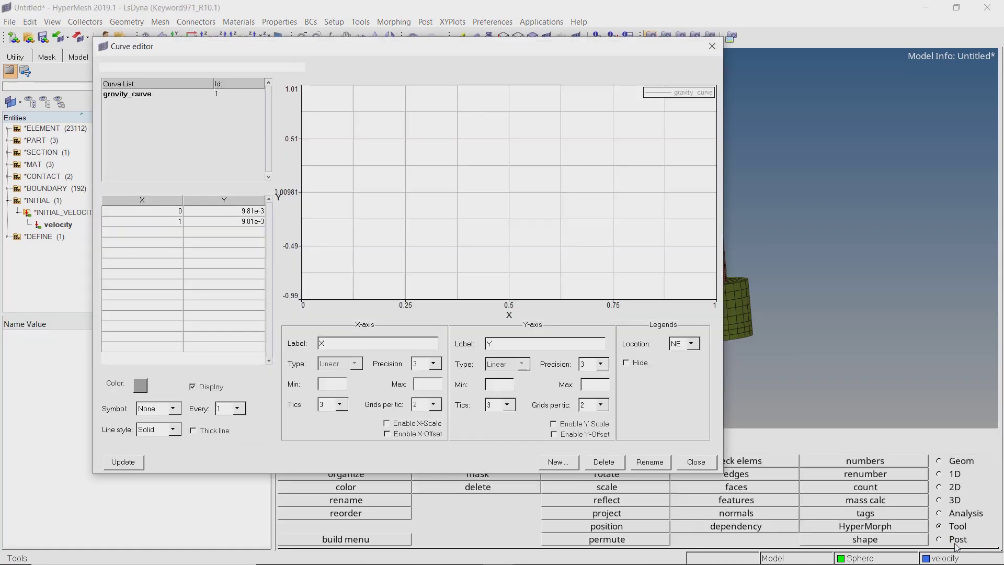
click(695, 463)
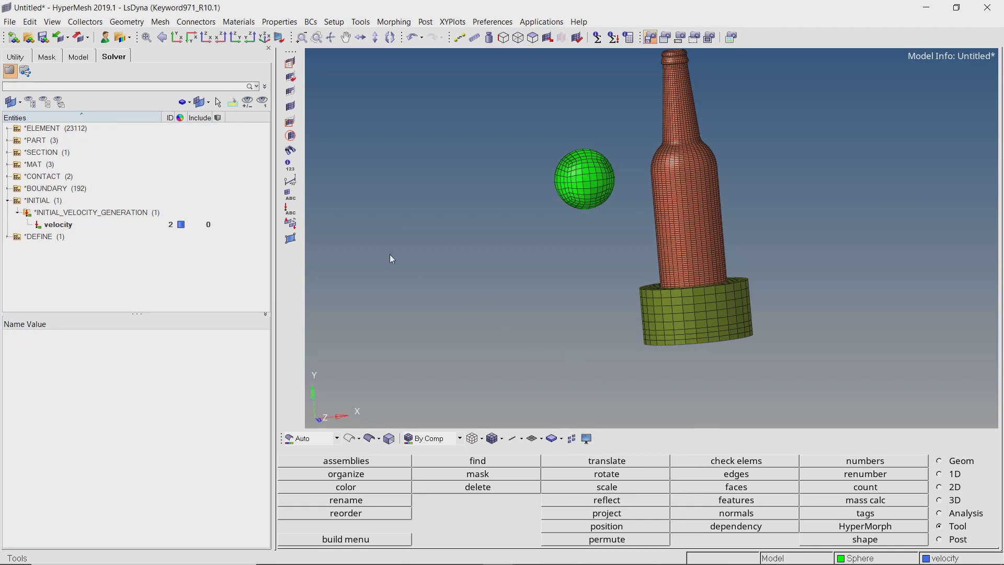
Create a *LOAD_BODY_Y card named gravity
right_click(227, 133)
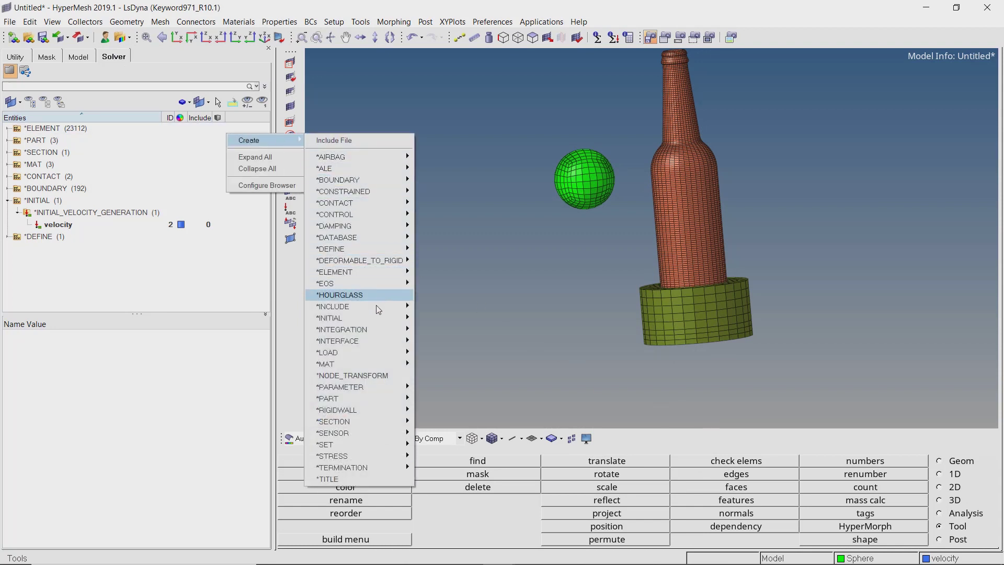
mouse_move(390, 356)
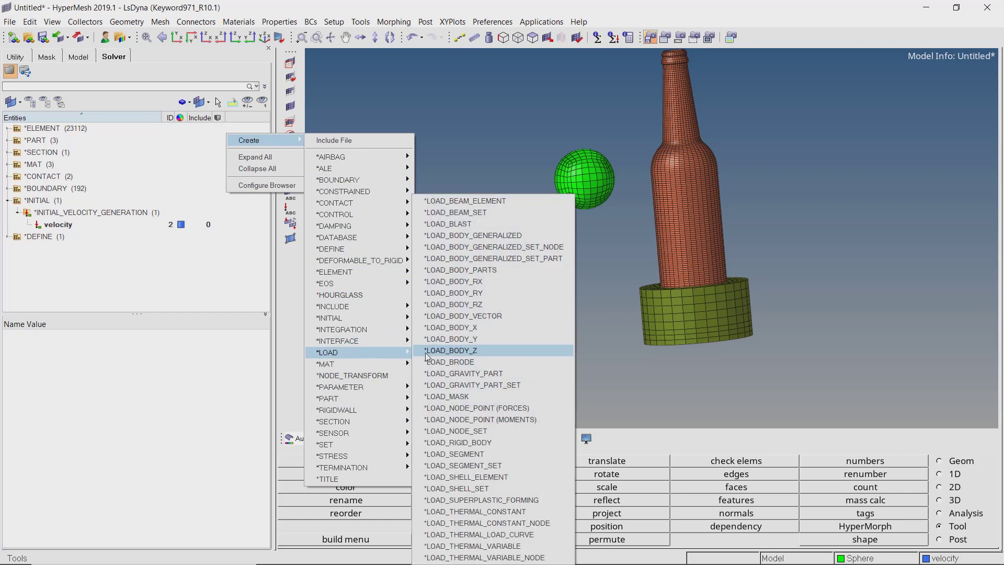
click(505, 343)
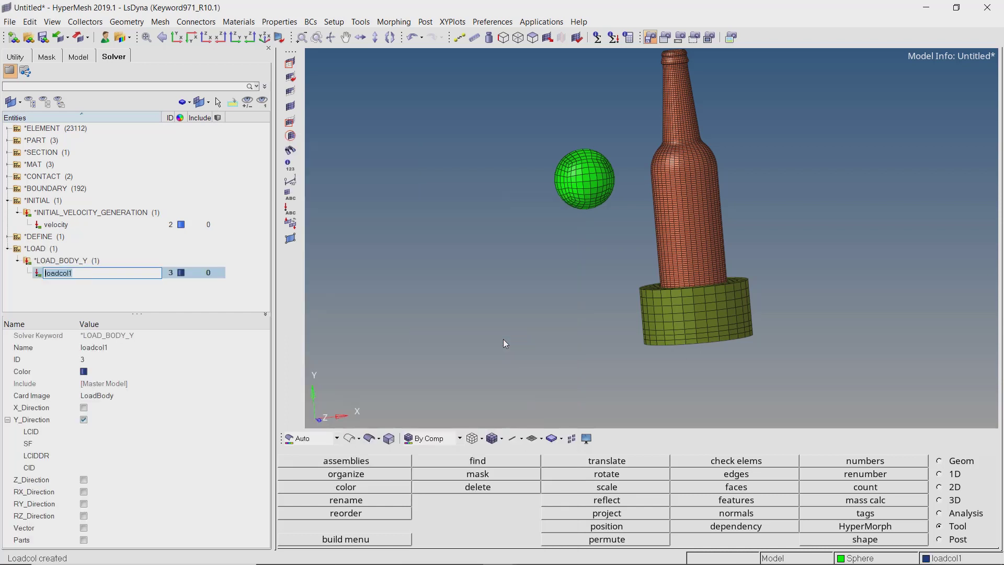
text(gravity)
key(Return)
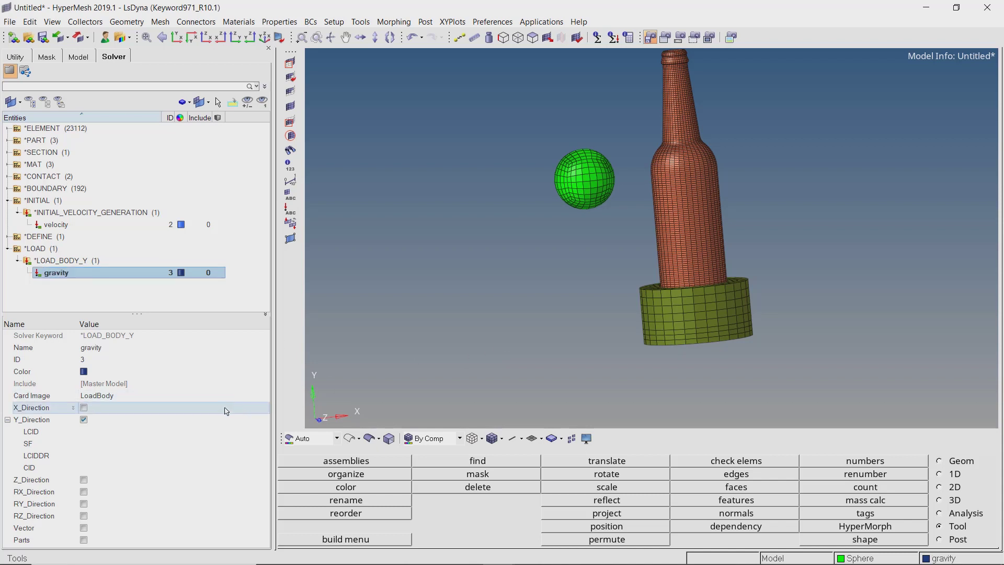
Set the load curve LCID to gravity_curve and the scale factor SF to -1.0
click(195, 431)
click(194, 435)
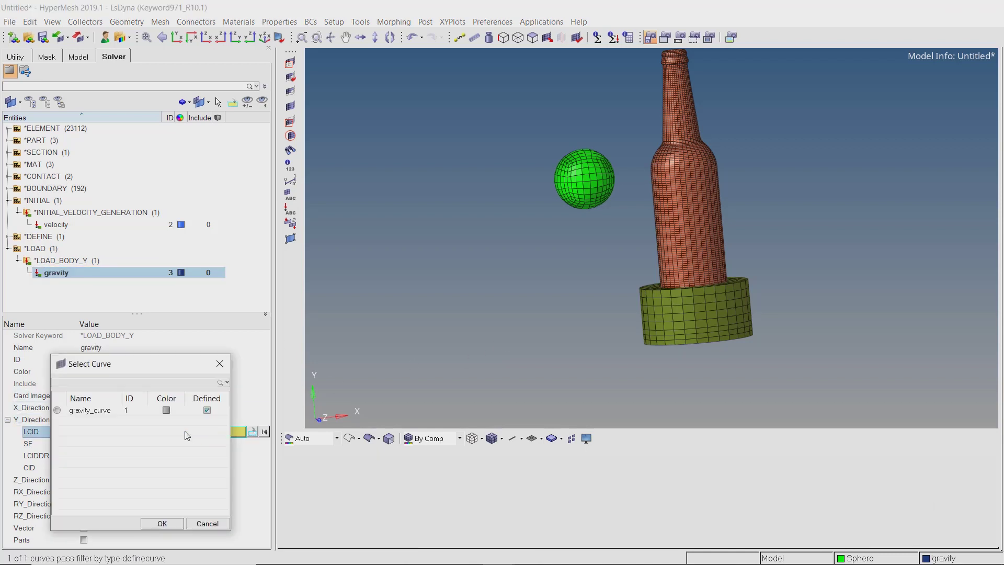
click(115, 410)
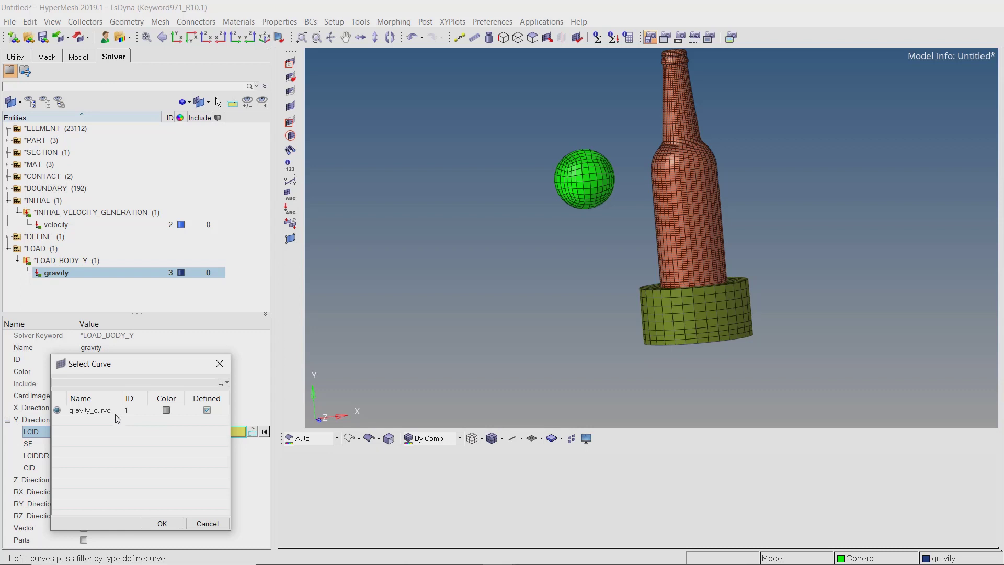
click(163, 523)
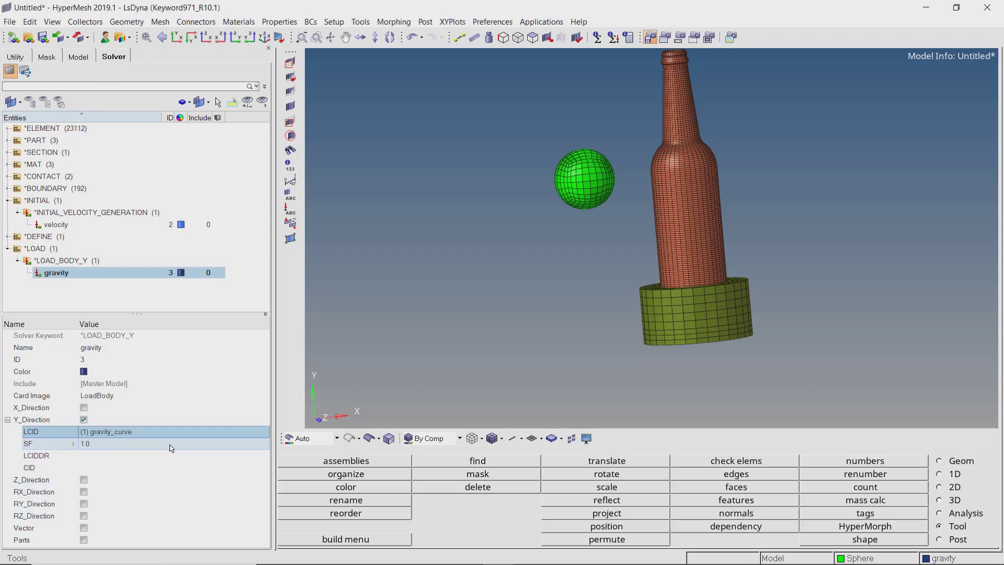
click(172, 448)
text(-1)
key(Return)
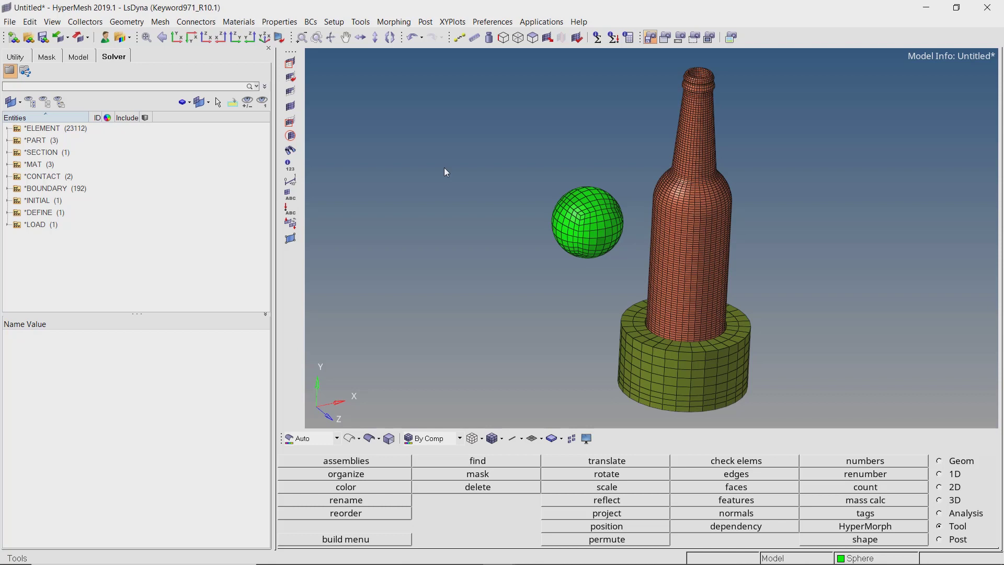
Add a *CONTROL_TERMINATION card with ENDTIM set to 20
right_click(253, 135)
mouse_move(285, 137)
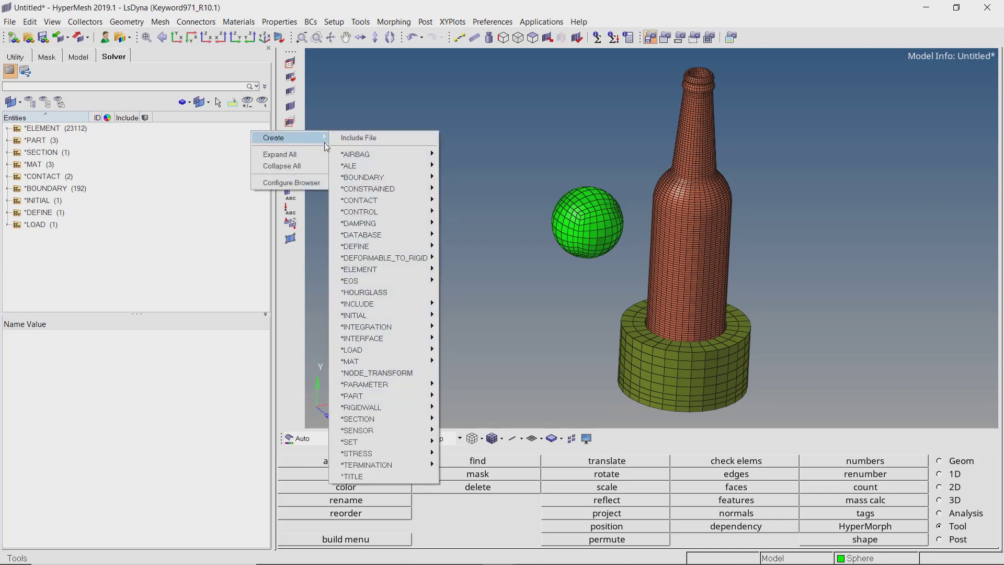
mouse_move(426, 212)
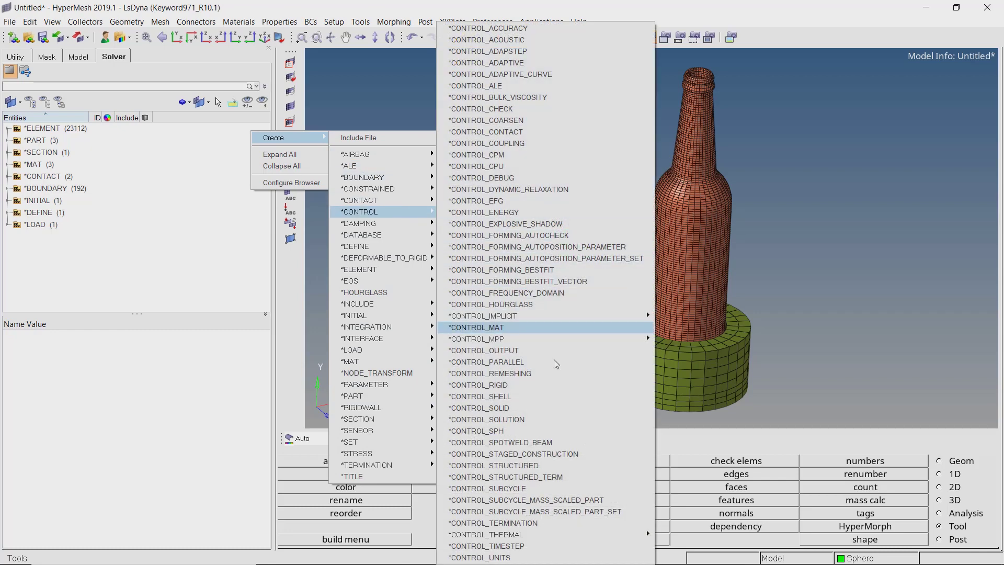
click(589, 524)
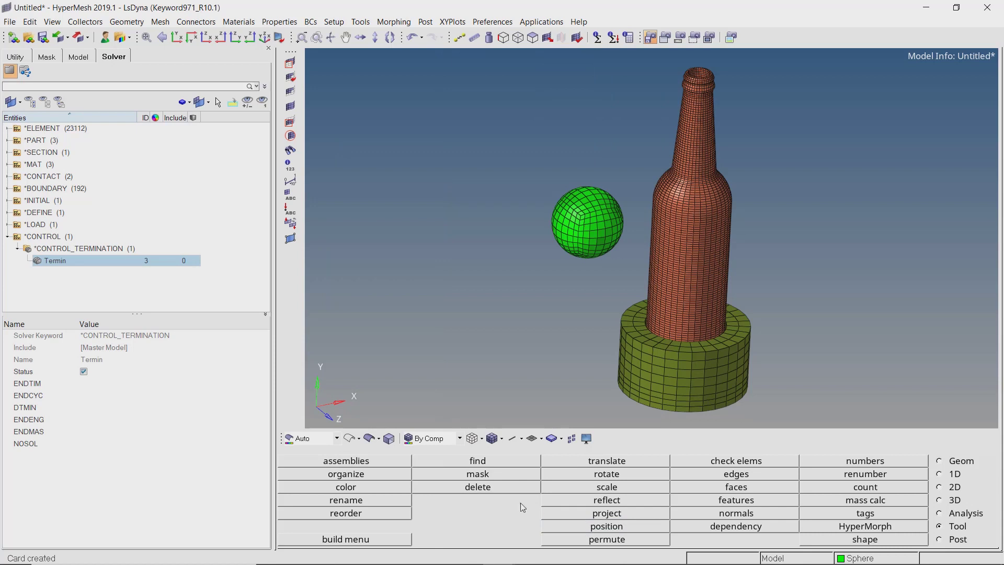
click(166, 384)
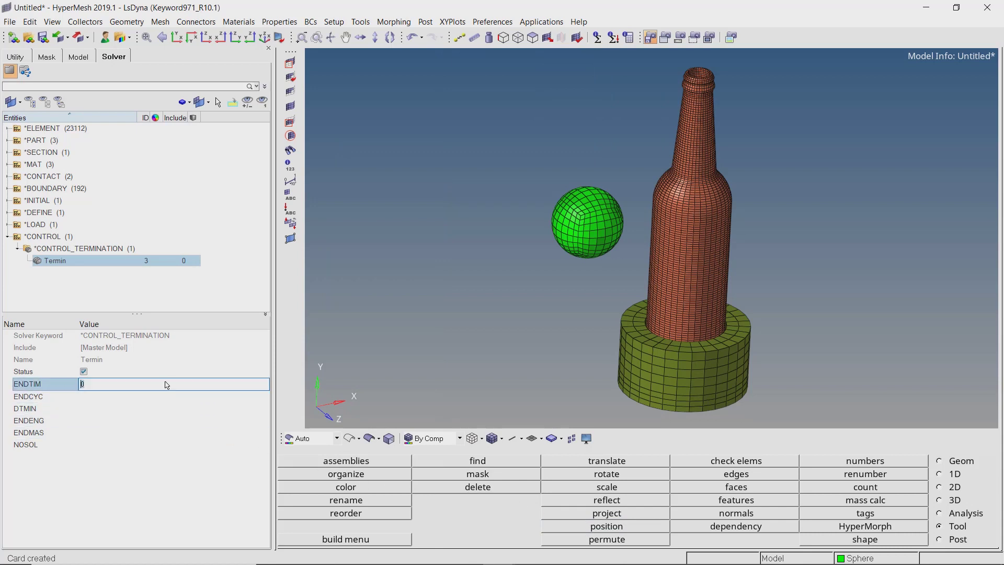
text(20)
key(Return)
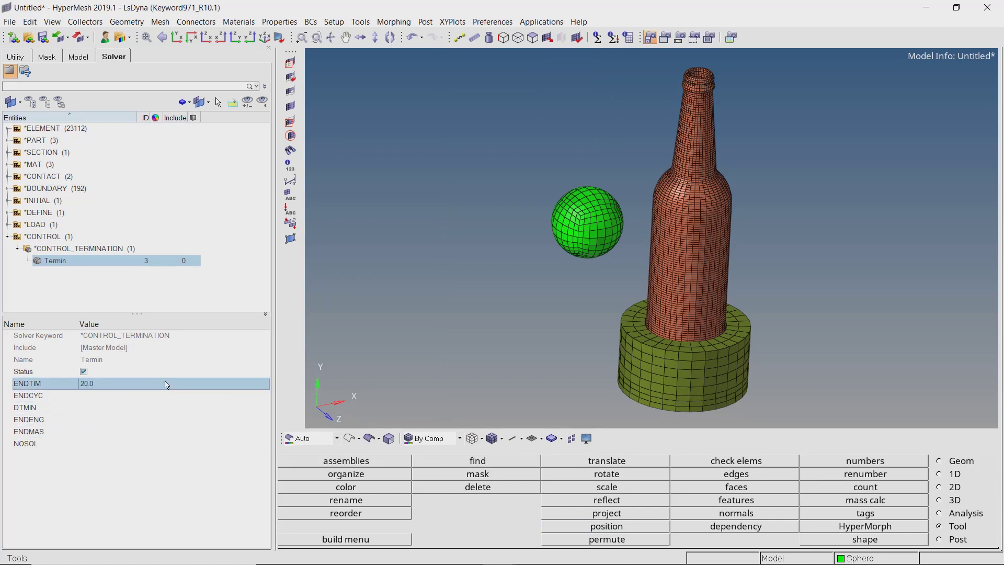
Create a *CONTROL_ENERGY card from the browser's keyword menu
right_click(240, 133)
mouse_move(274, 142)
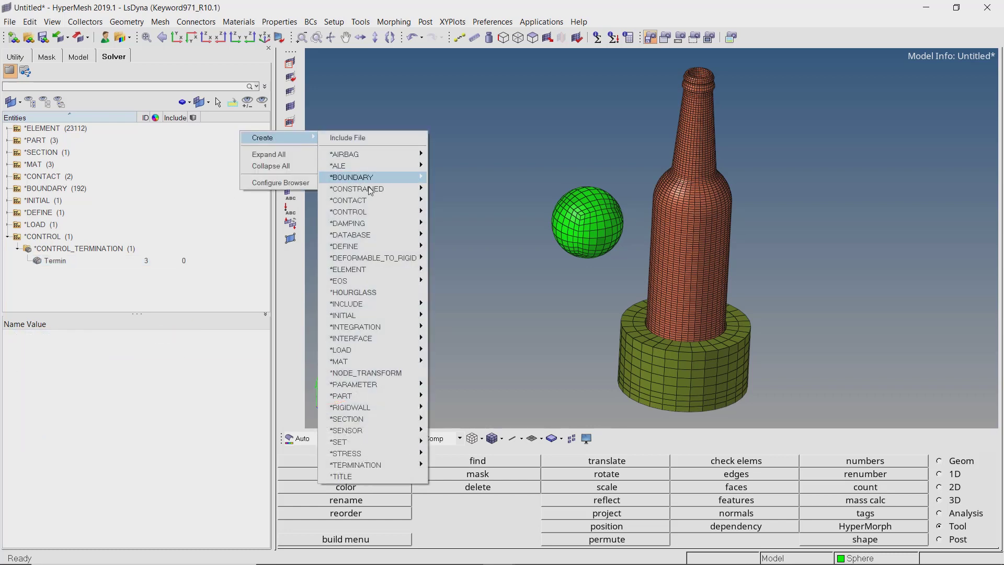
mouse_move(402, 214)
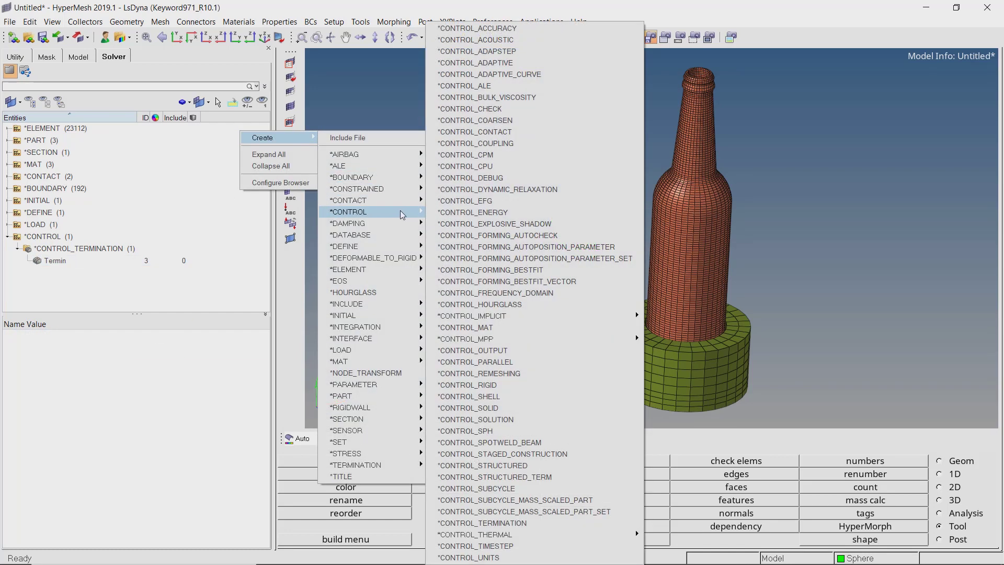
click(510, 216)
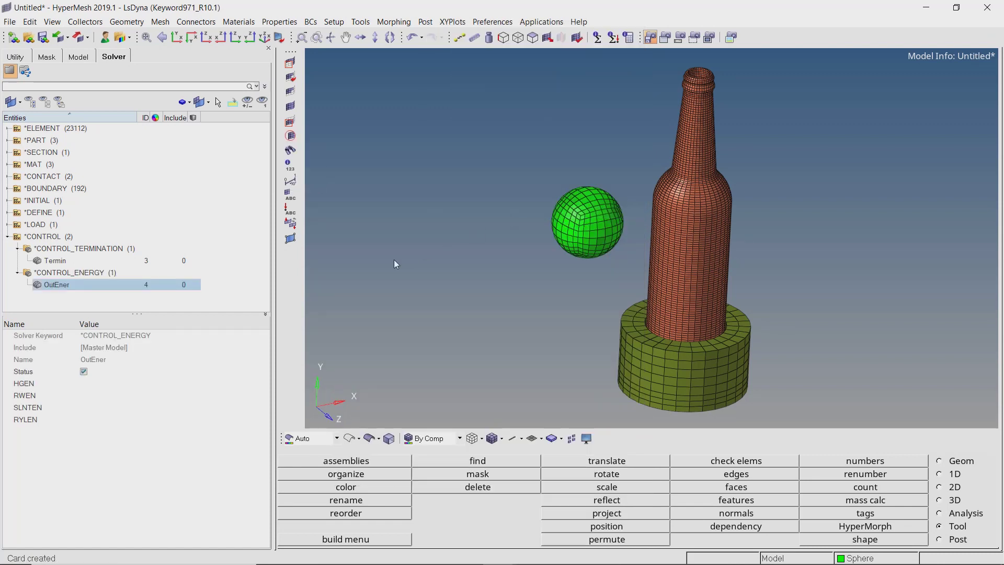
Set HGEN and RWEN to option 2 (computed)
click(178, 384)
click(178, 383)
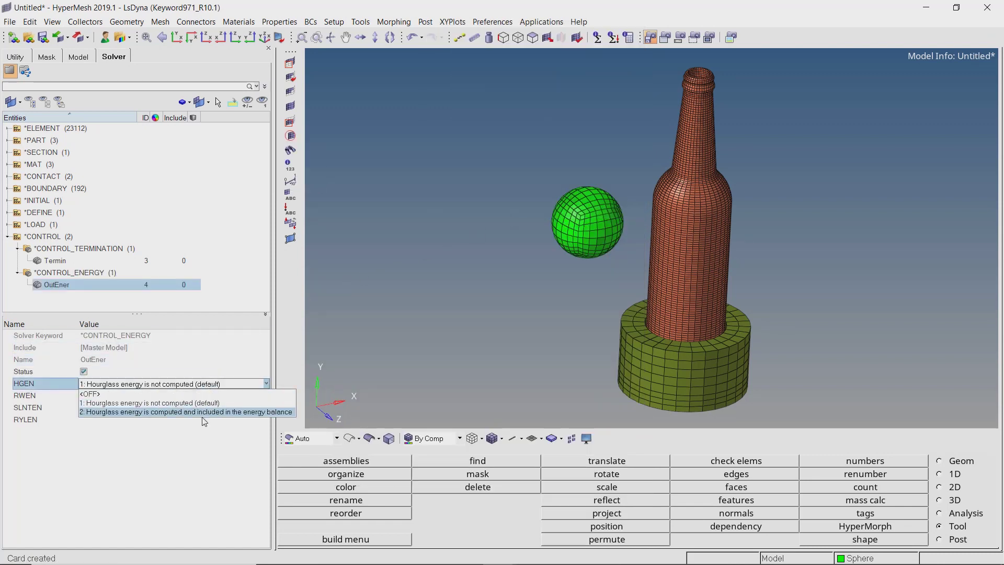
click(207, 412)
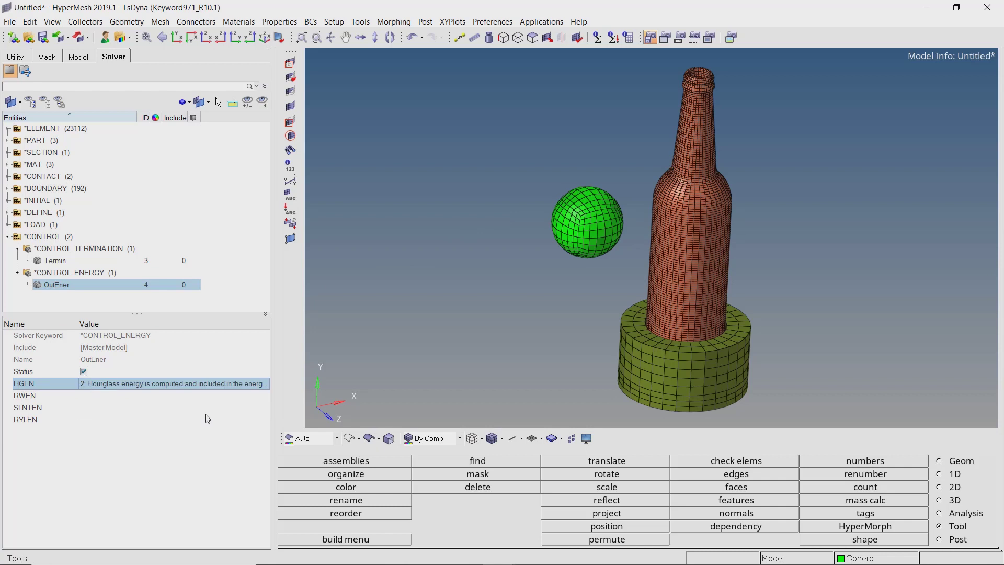
click(207, 396)
click(208, 396)
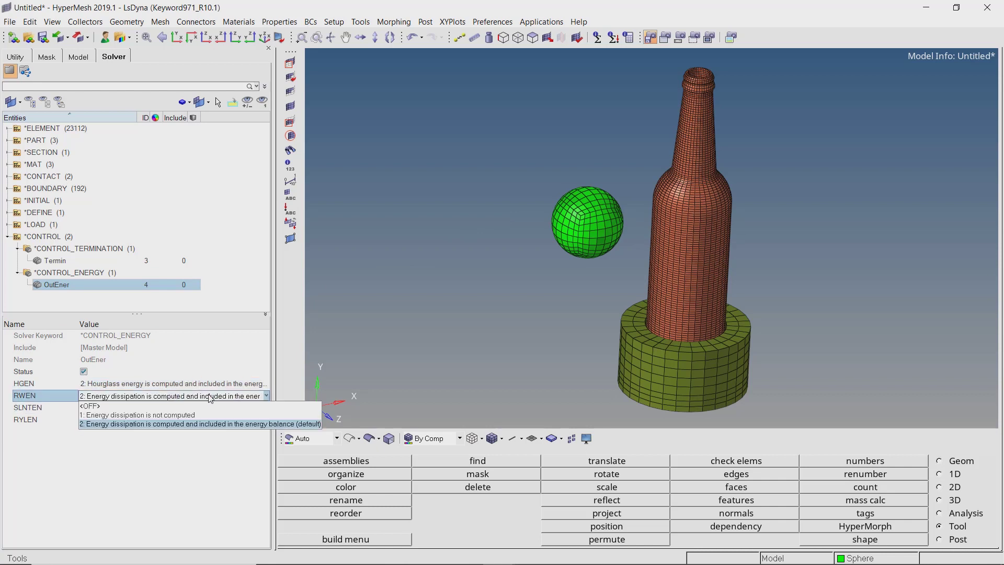
click(207, 424)
Set SLNTEN and RYLEN to option 2 (computed)
click(208, 408)
click(209, 408)
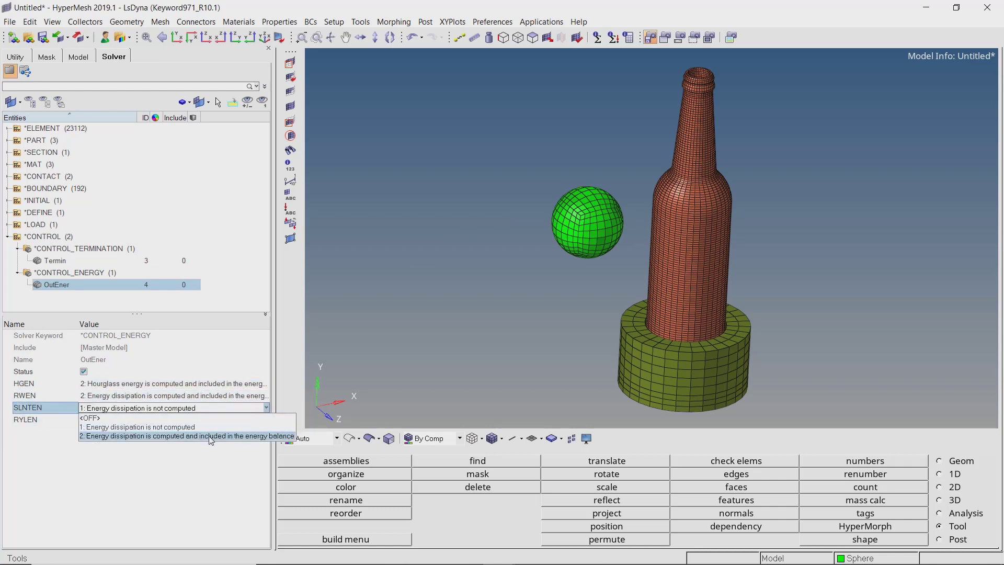
click(211, 436)
click(211, 421)
click(210, 422)
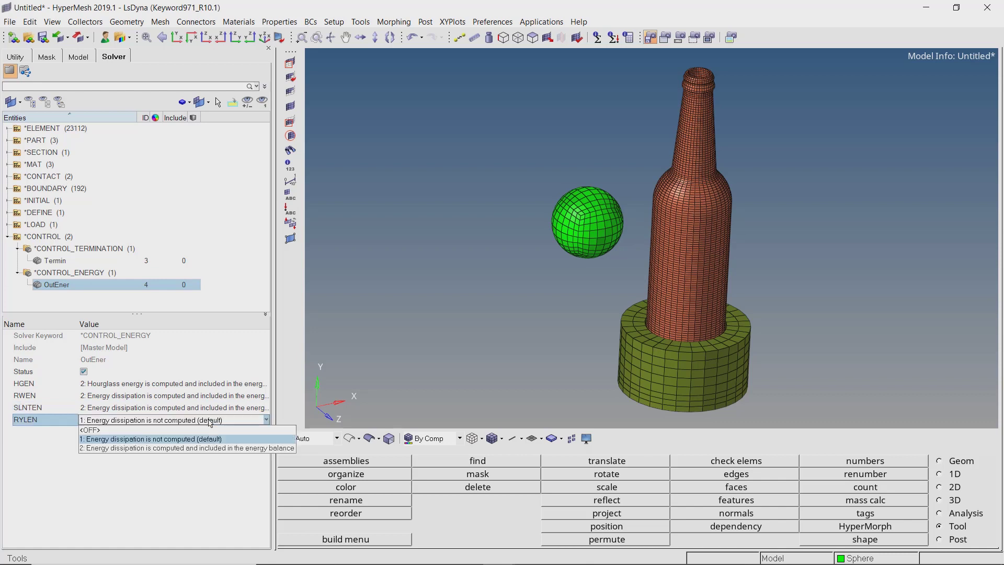
click(212, 448)
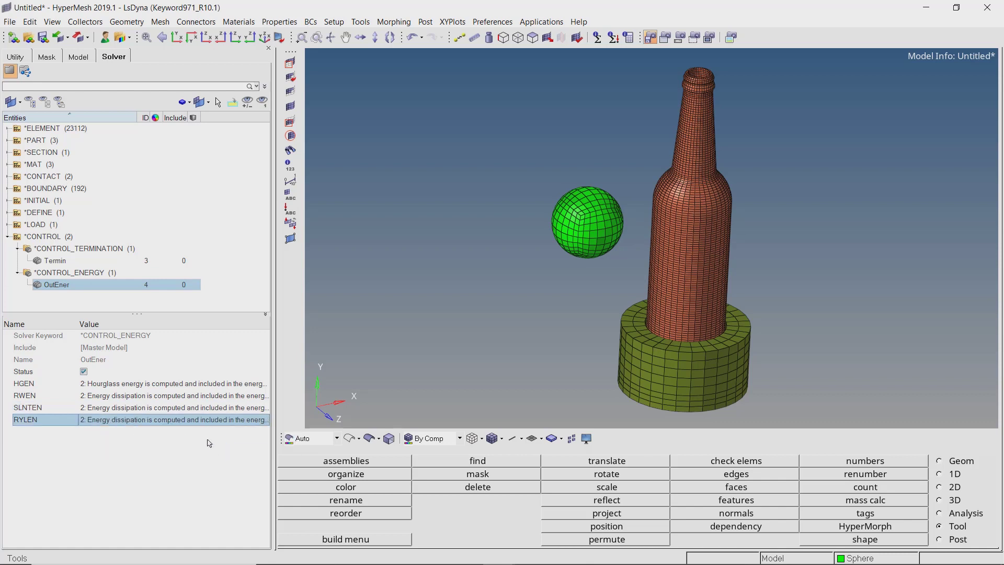
Add a *DATABASE_BINARY_D3PLOT card with output interval DT 0.2
right_click(248, 136)
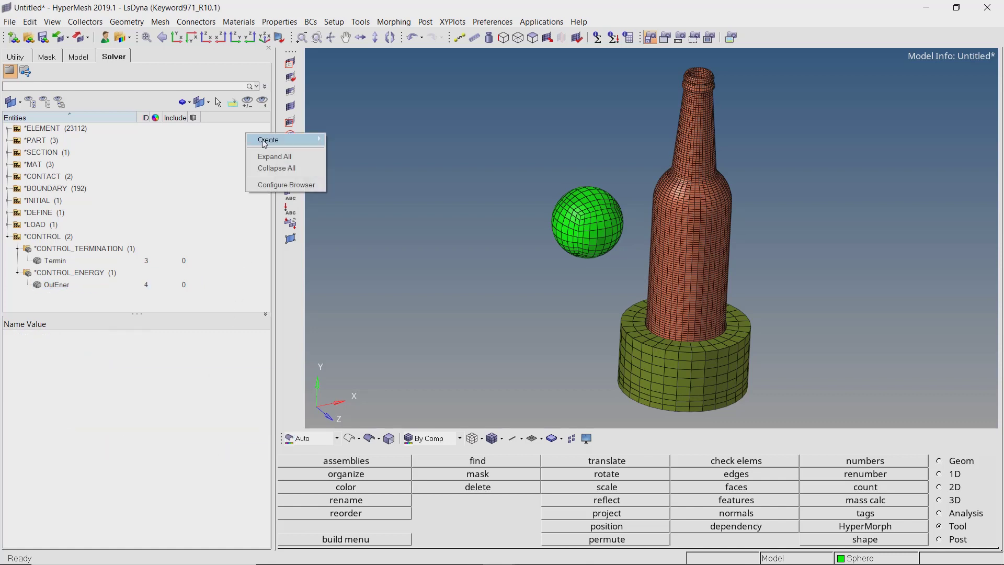
mouse_move(265, 144)
mouse_move(390, 237)
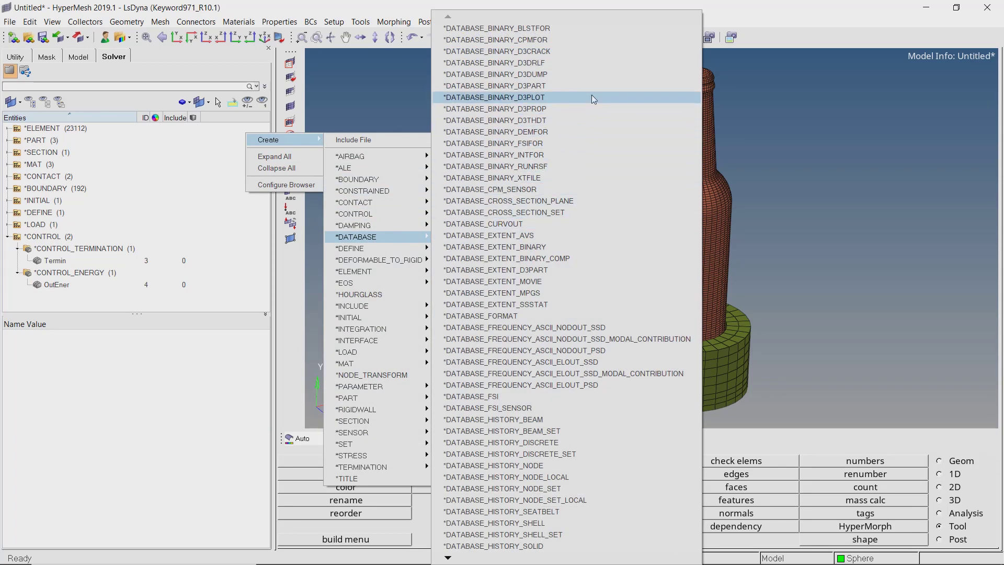
click(592, 97)
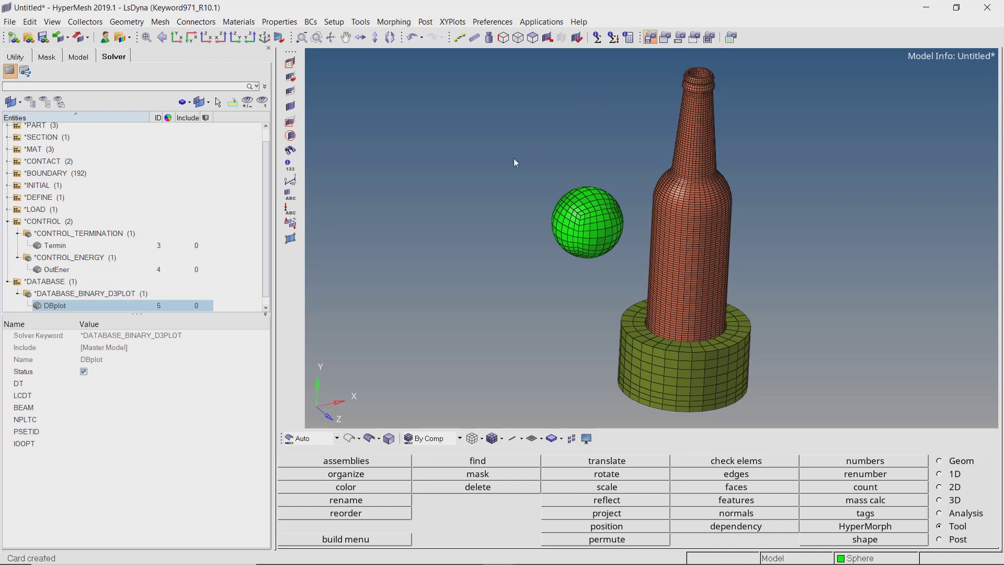
click(203, 385)
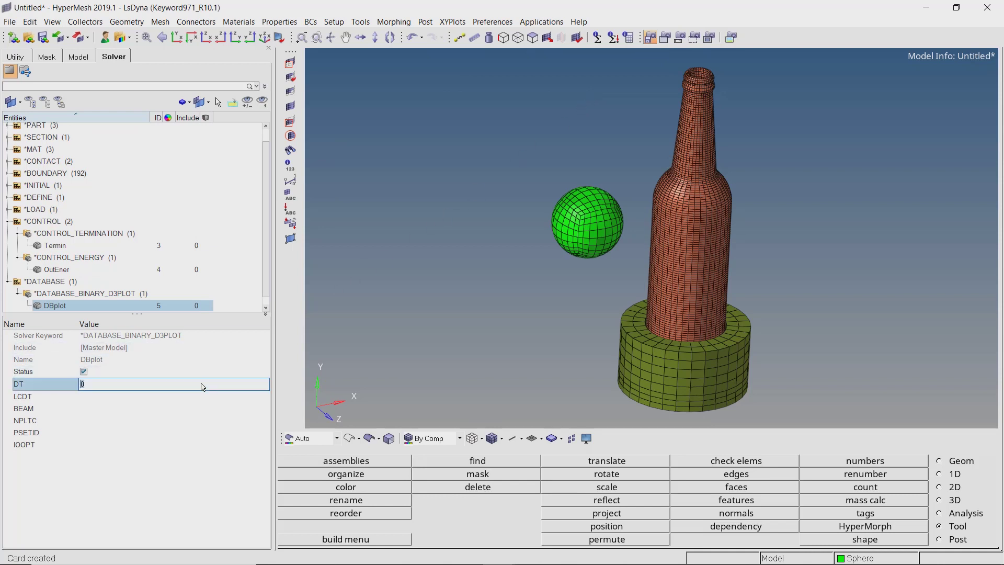
key(Return)
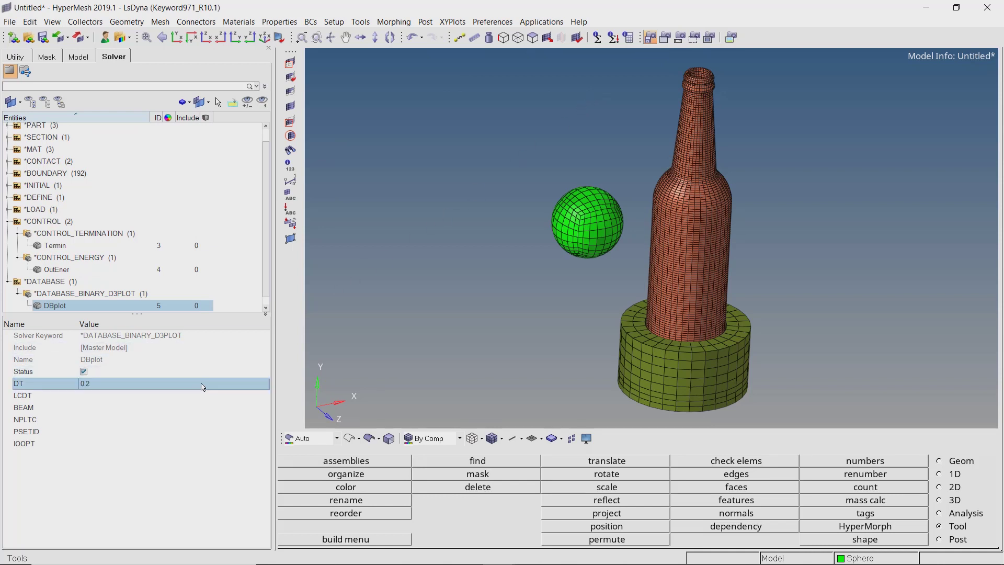
Create a *DATABASE_OPTION card
right_click(231, 138)
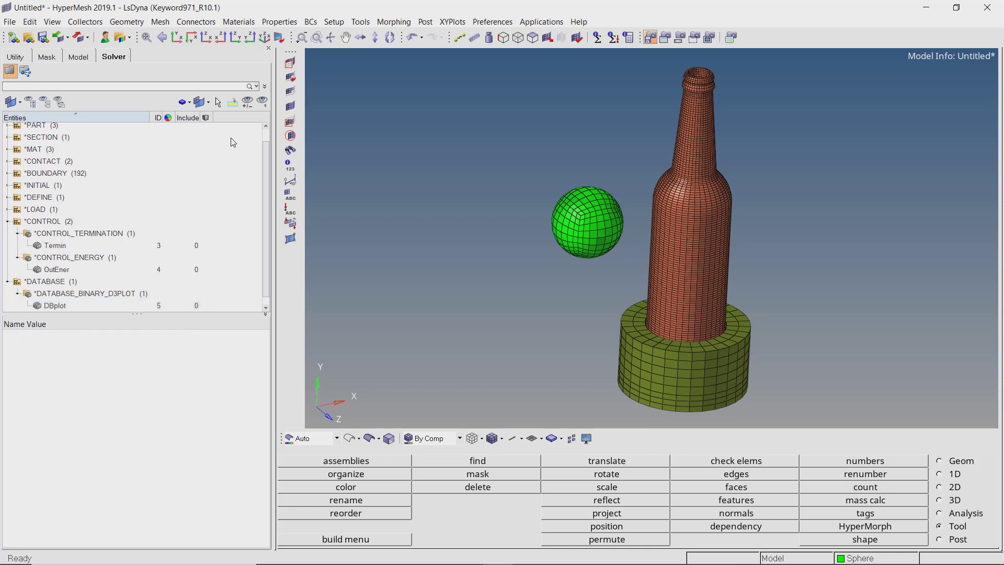
mouse_move(263, 149)
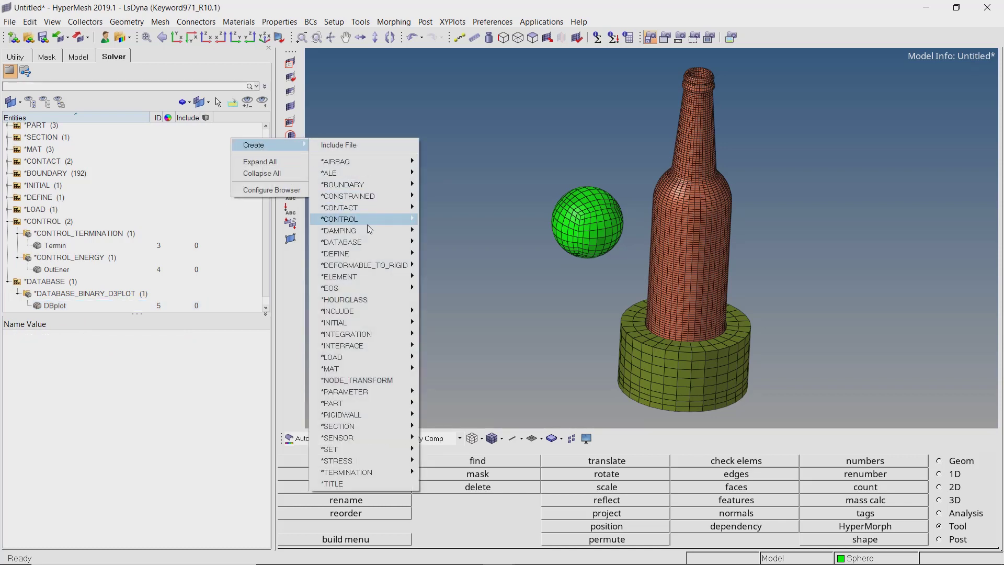
mouse_move(385, 243)
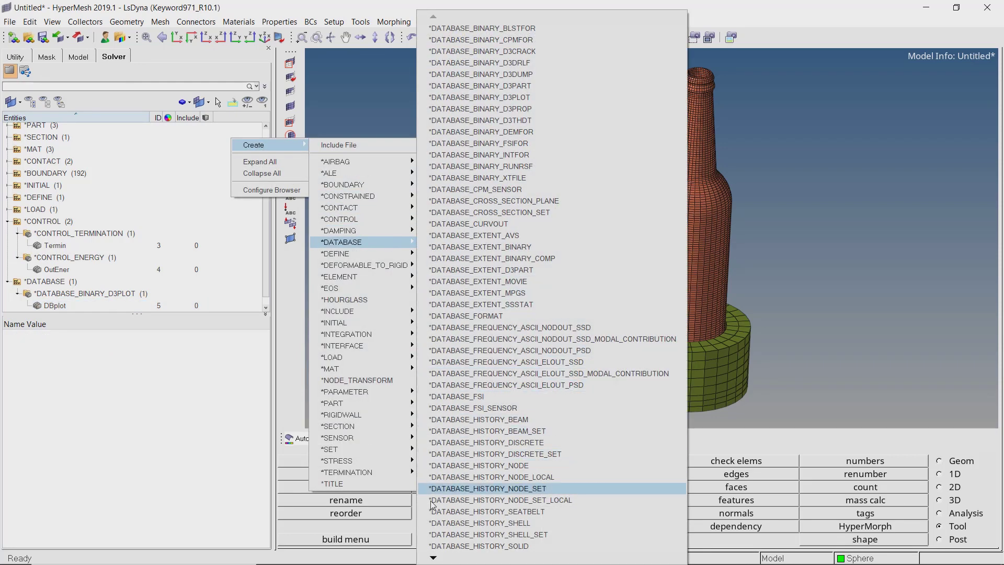
mouse_move(432, 557)
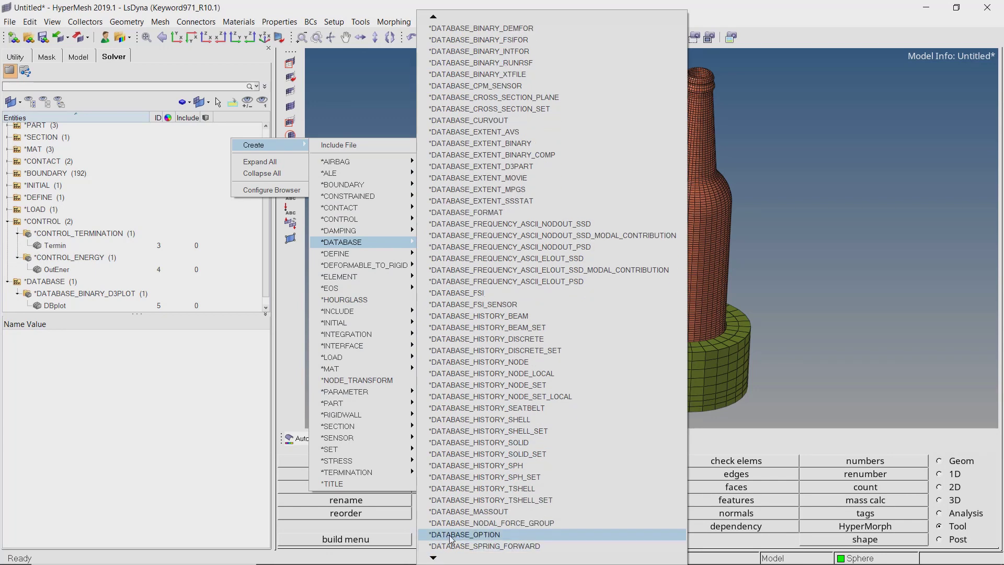
click(451, 535)
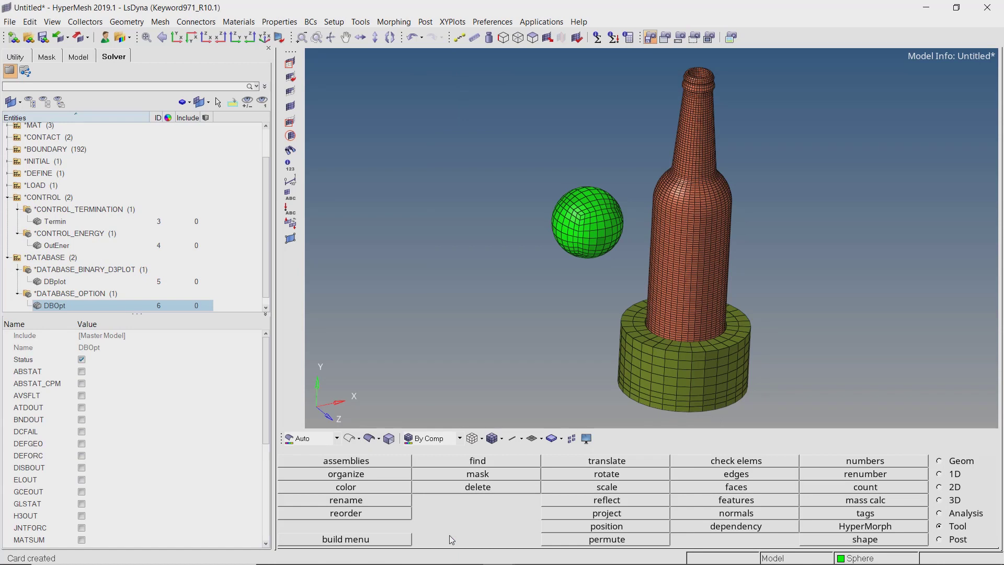
Enable GLSTAT output with DT 0.2
click(82, 504)
scroll(174, 452, down, 2)
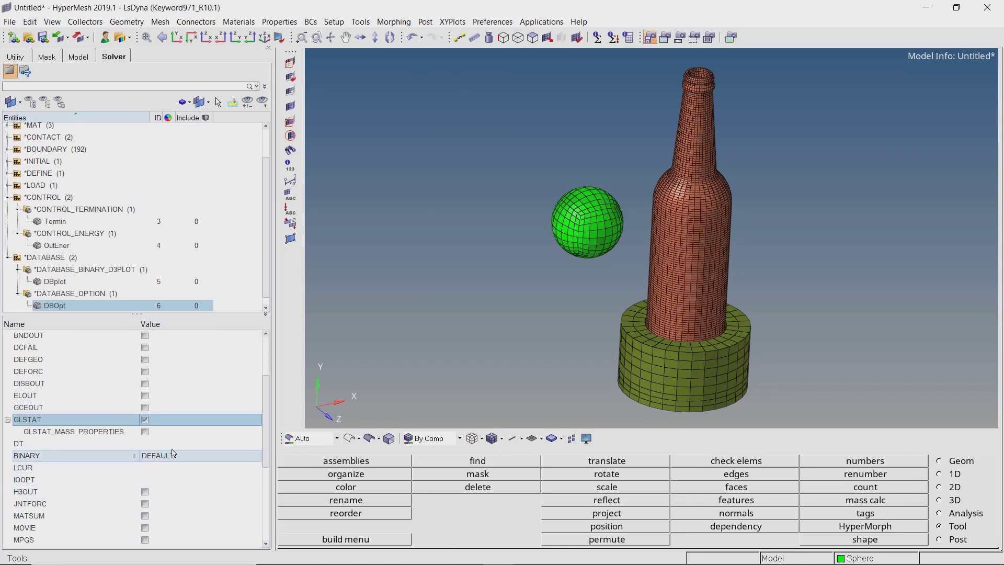
click(176, 447)
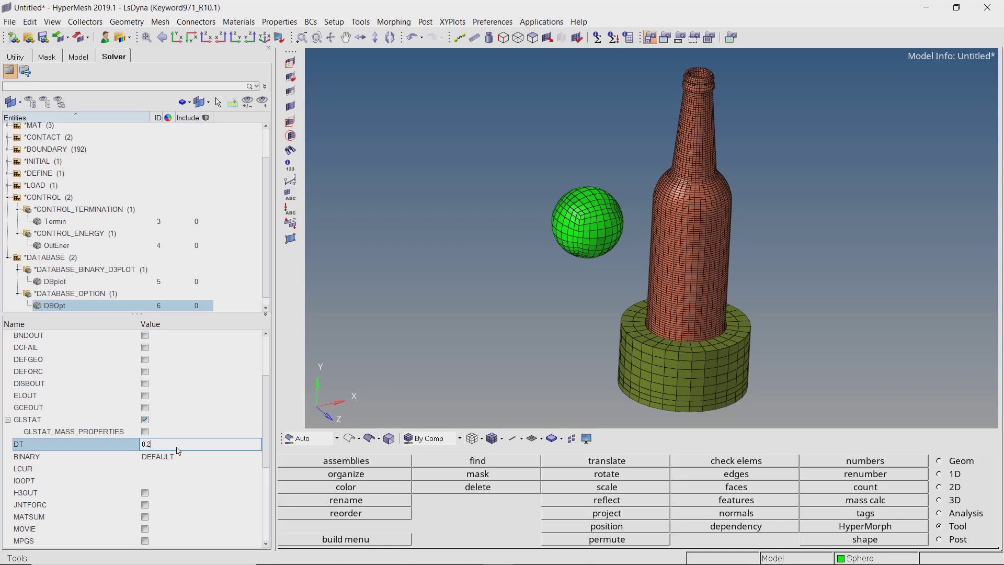
key(Return)
Enable MATSUM output with DT 0.2
scroll(178, 451, down, 1)
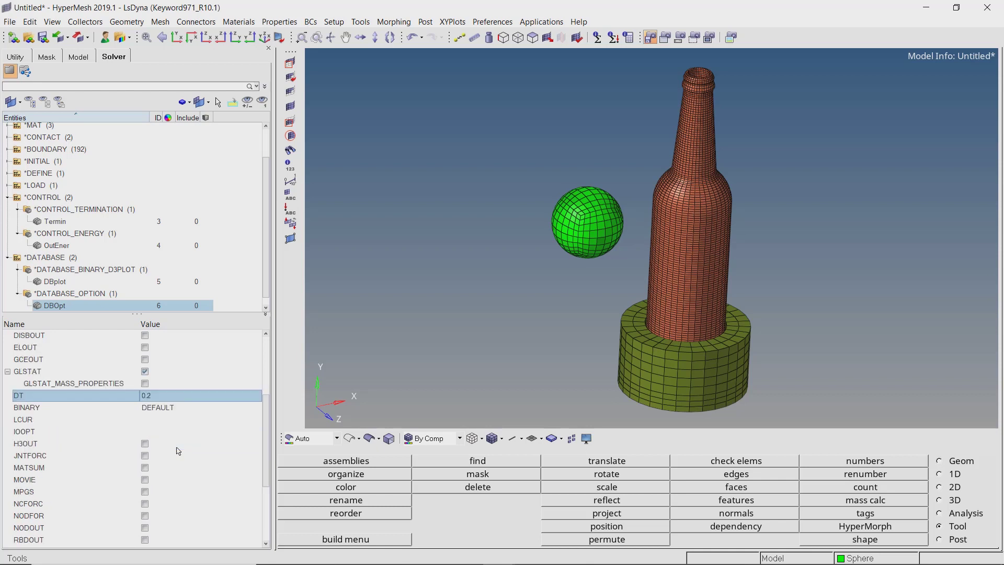
click(144, 468)
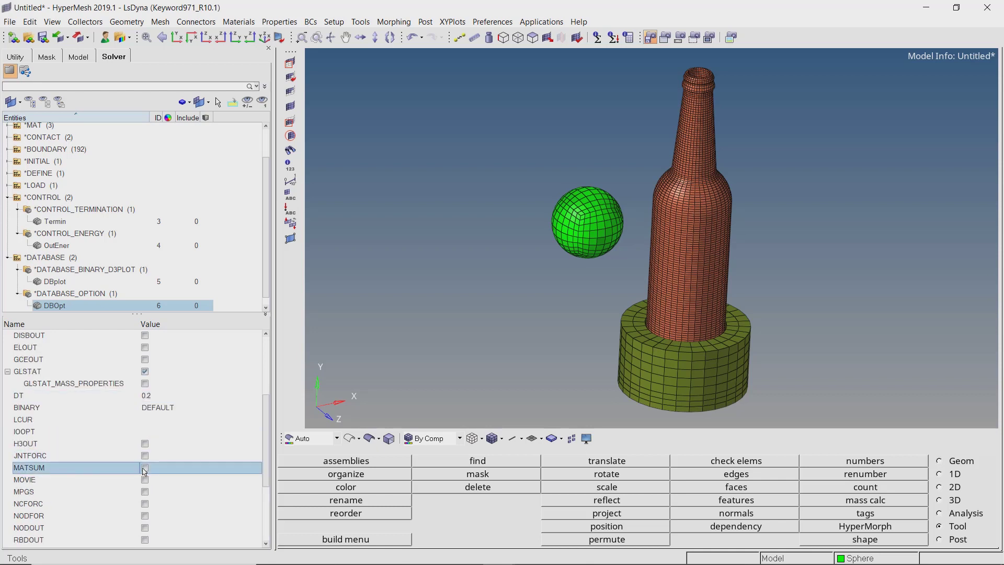
click(166, 481)
click(166, 482)
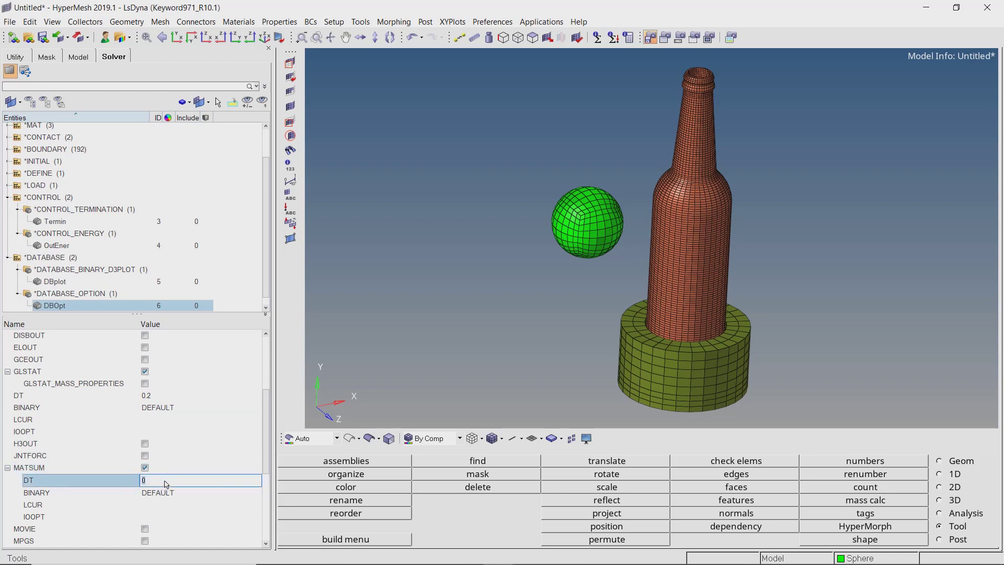
text(0.2)
key(Return)
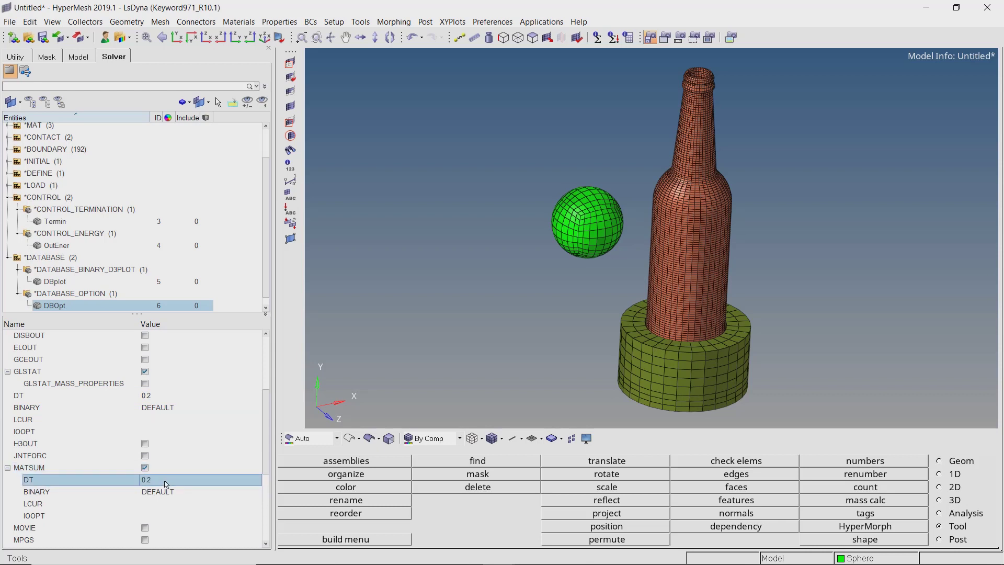
Collapse the CONTROL and DATABASE branches and start a Solver Deck export
click(7, 257)
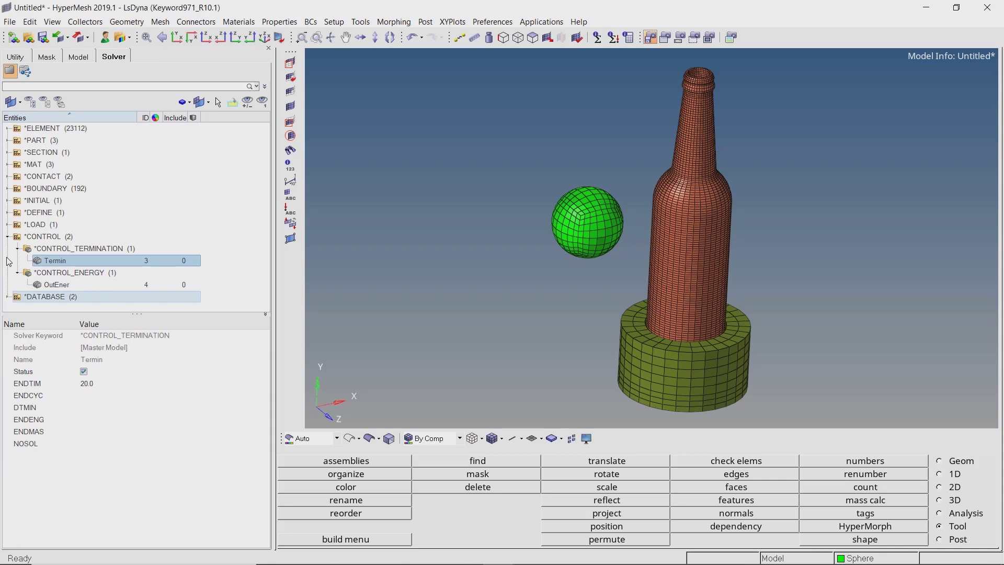
click(8, 238)
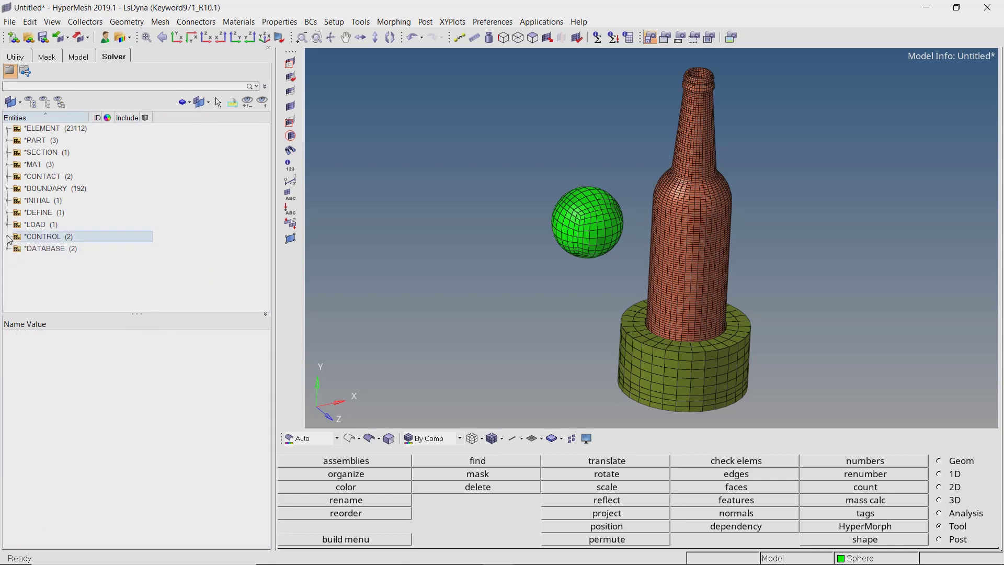
click(8, 25)
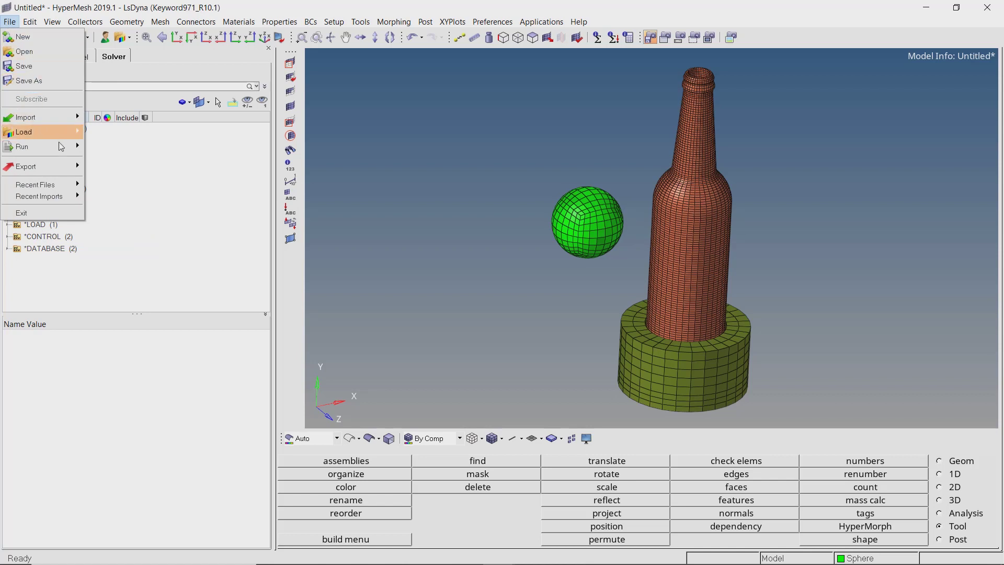
mouse_move(75, 173)
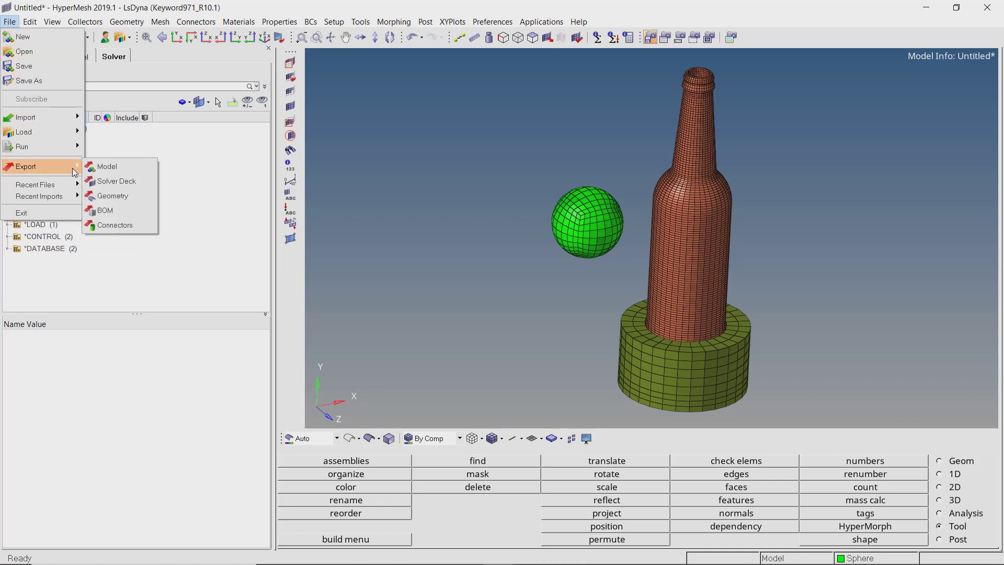
click(108, 180)
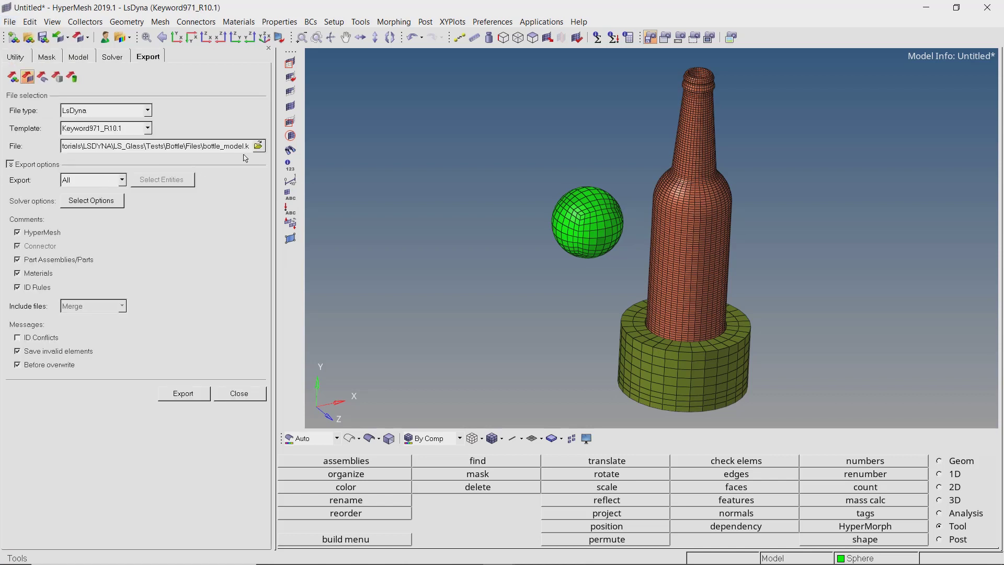
click(258, 147)
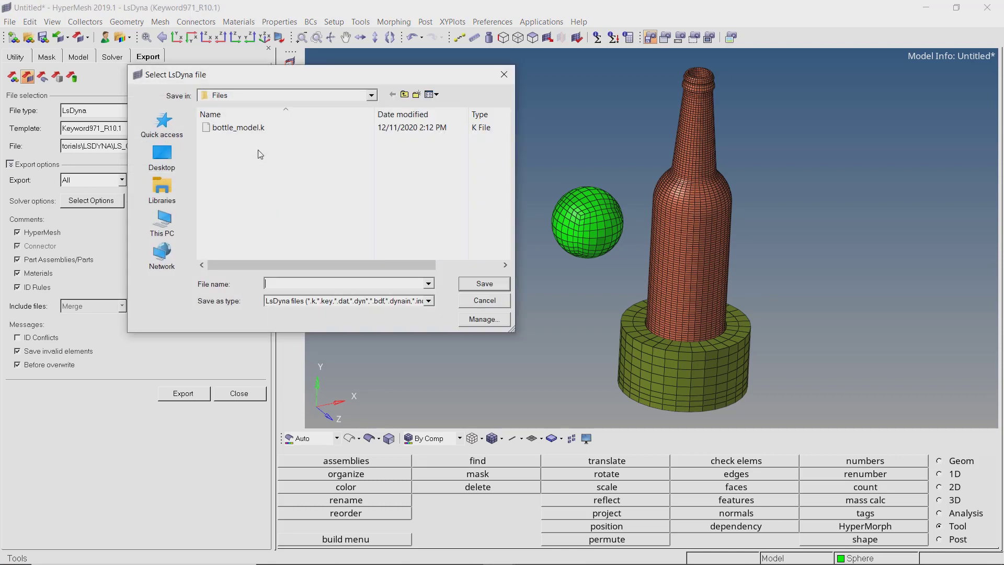
Create a run1 folder and save the deck there as run1.k
click(417, 95)
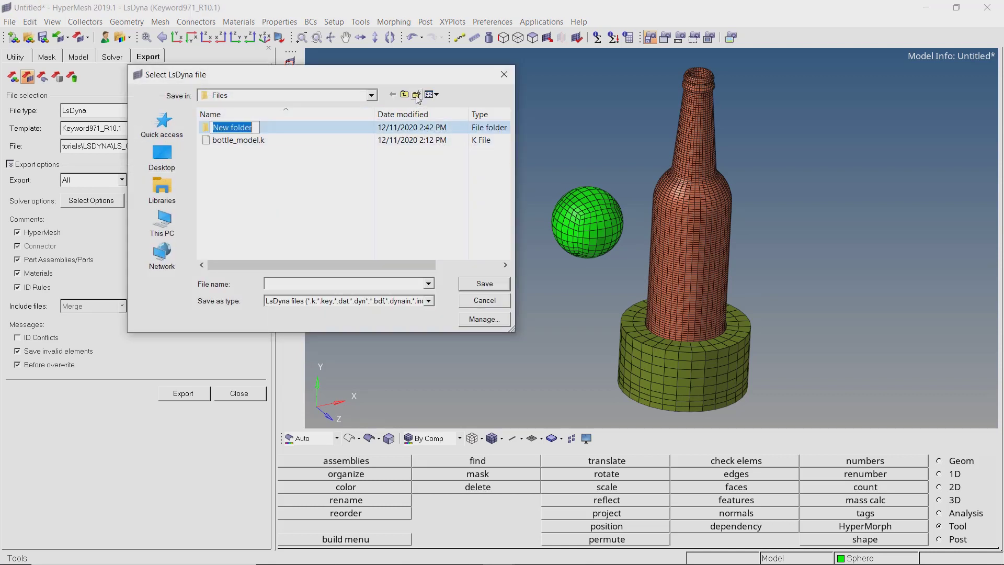
text(run1)
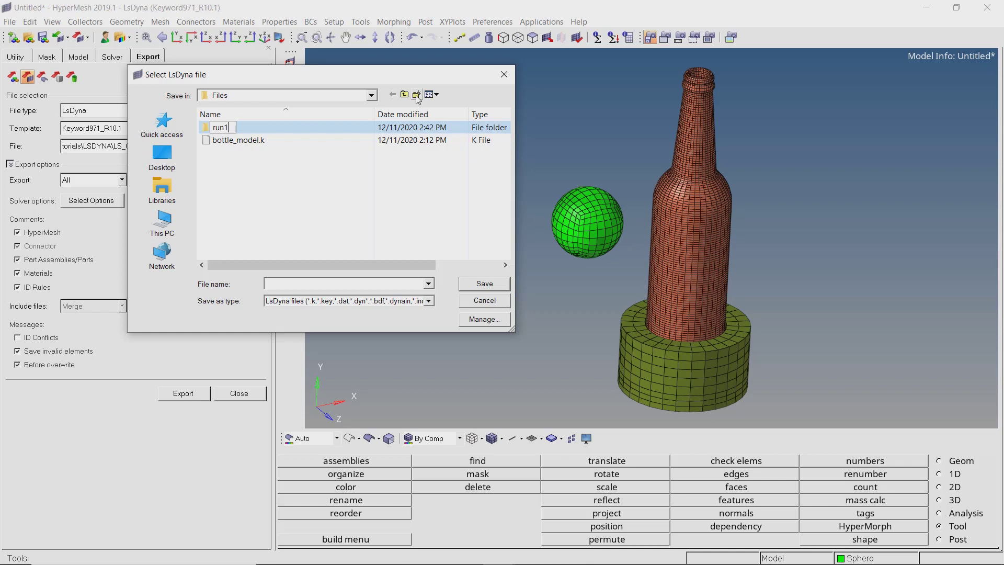
key(Return)
double_click(325, 127)
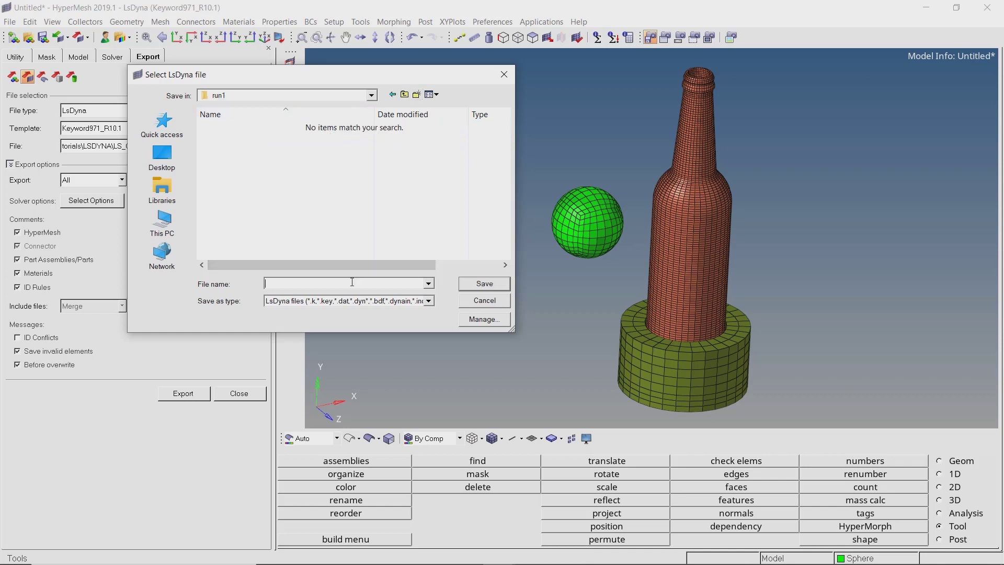
click(477, 287)
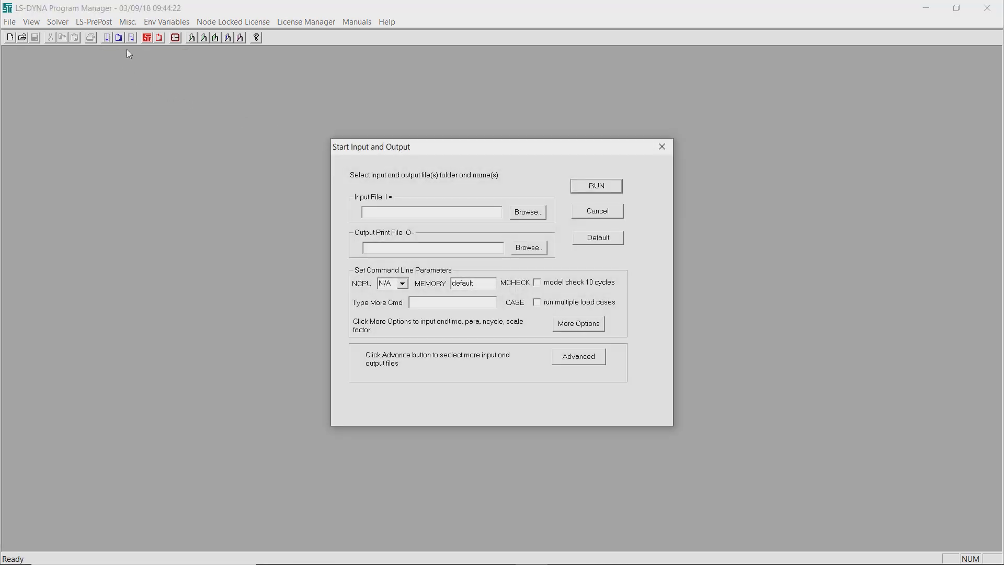
Choose run1\run1.k as the LS-DYNA input file
click(519, 215)
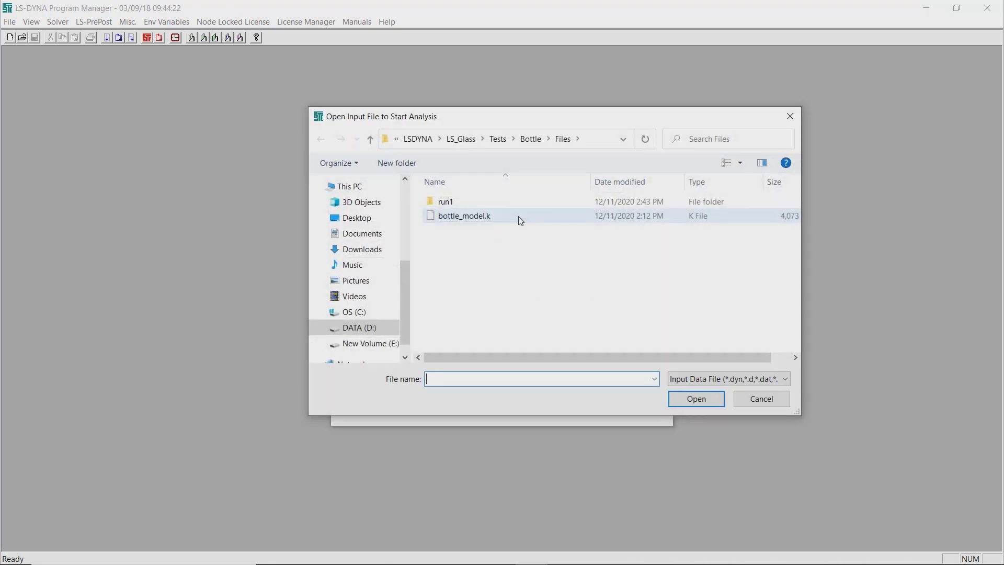
double_click(523, 203)
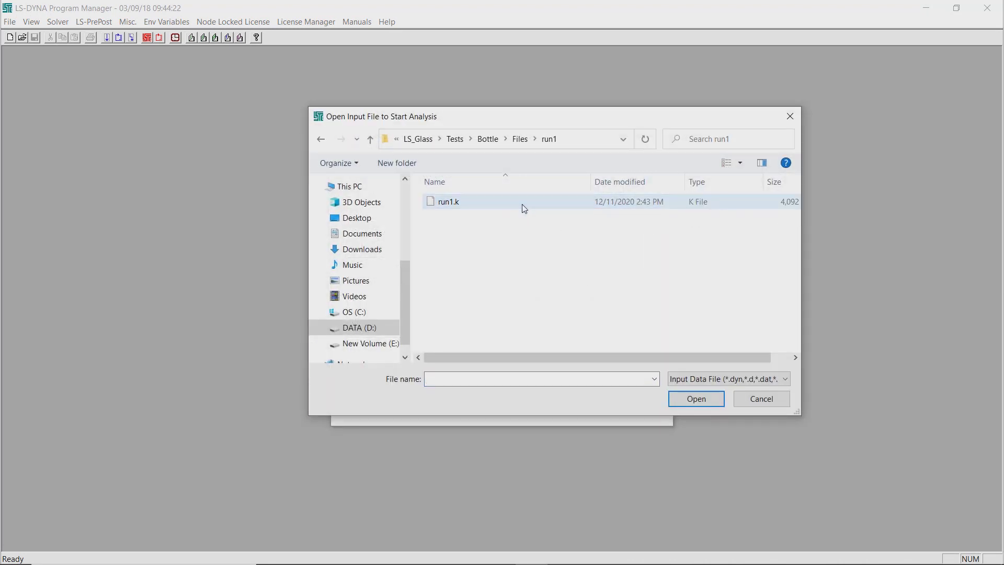
click(523, 208)
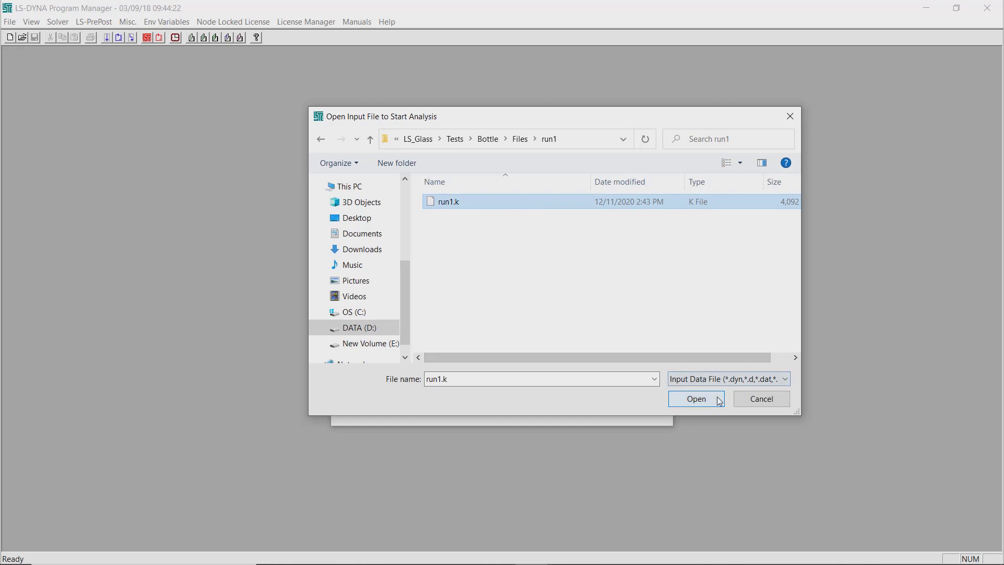
click(698, 399)
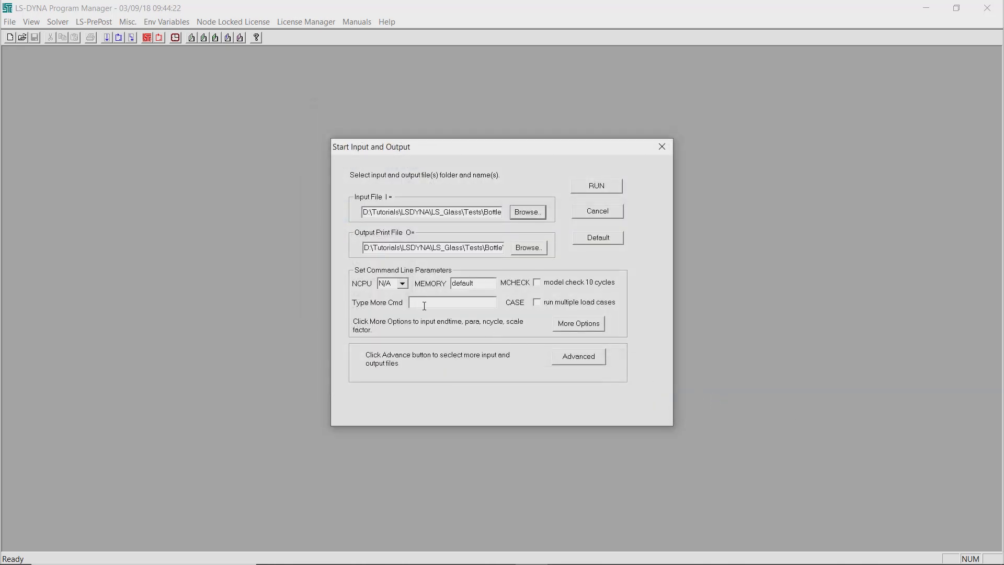
Solve on 8 CPUs and close the console after normal termination
click(402, 285)
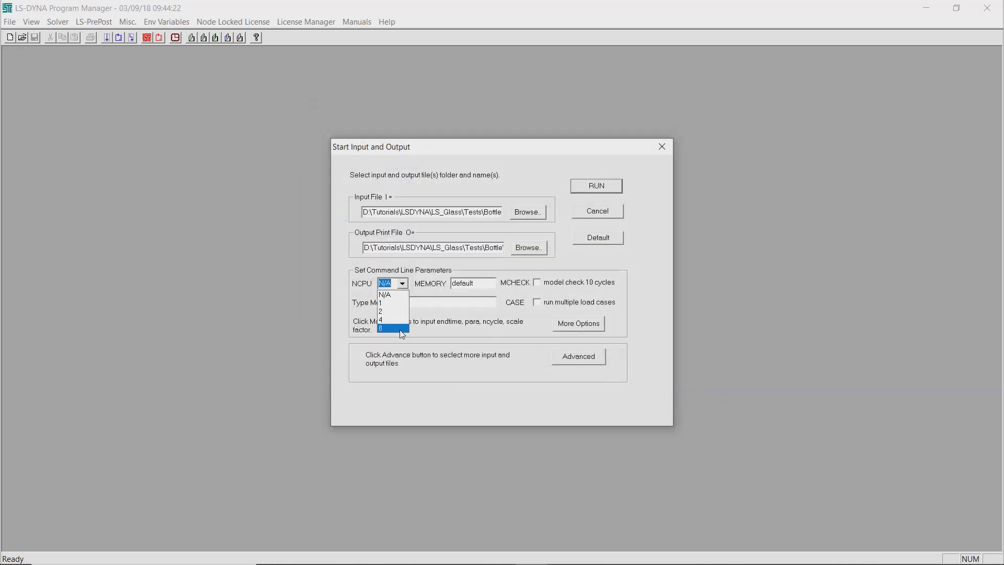
click(401, 329)
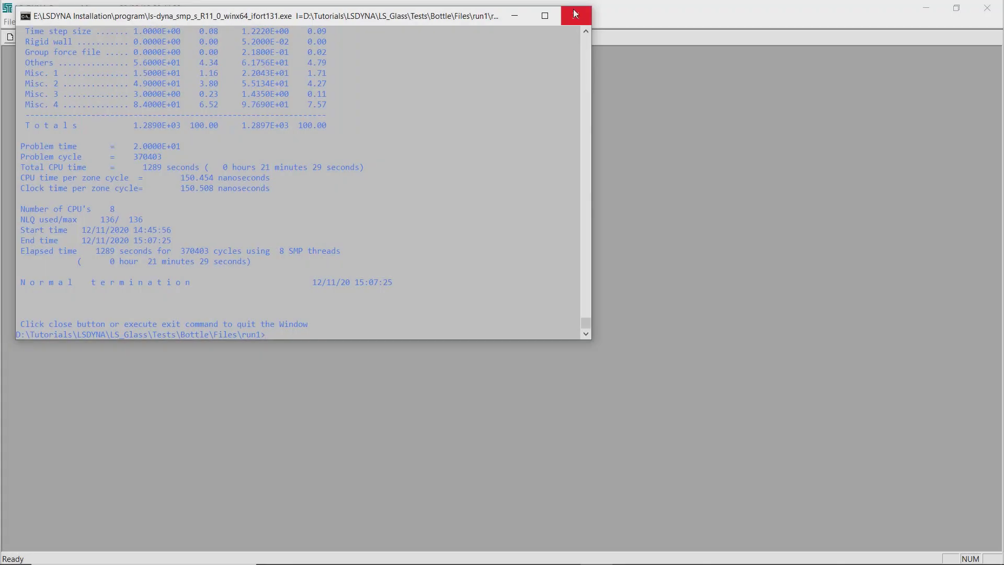
click(575, 14)
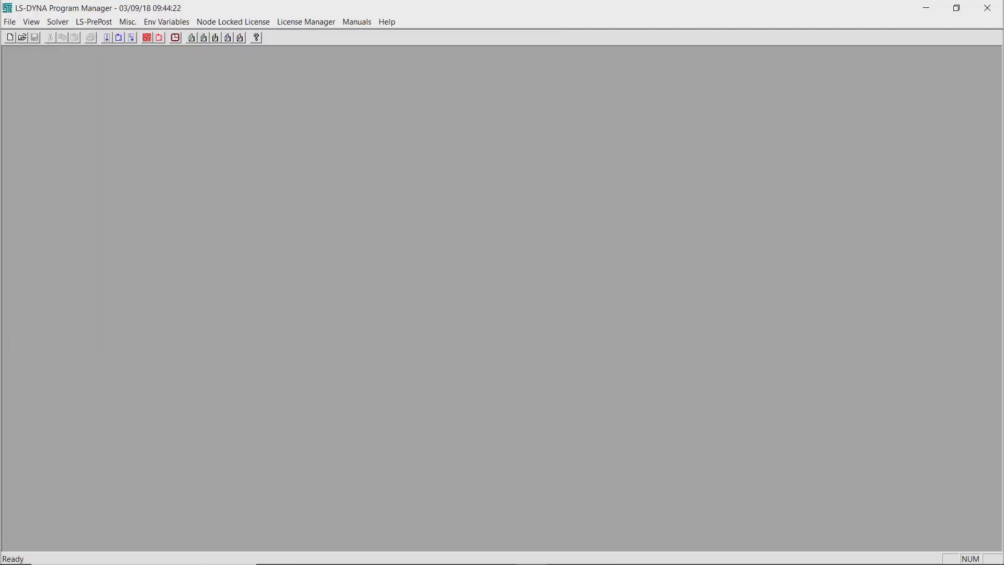
Launch HyperView and pick run1's d3plot as the model file
click(197, 562)
text(hy)
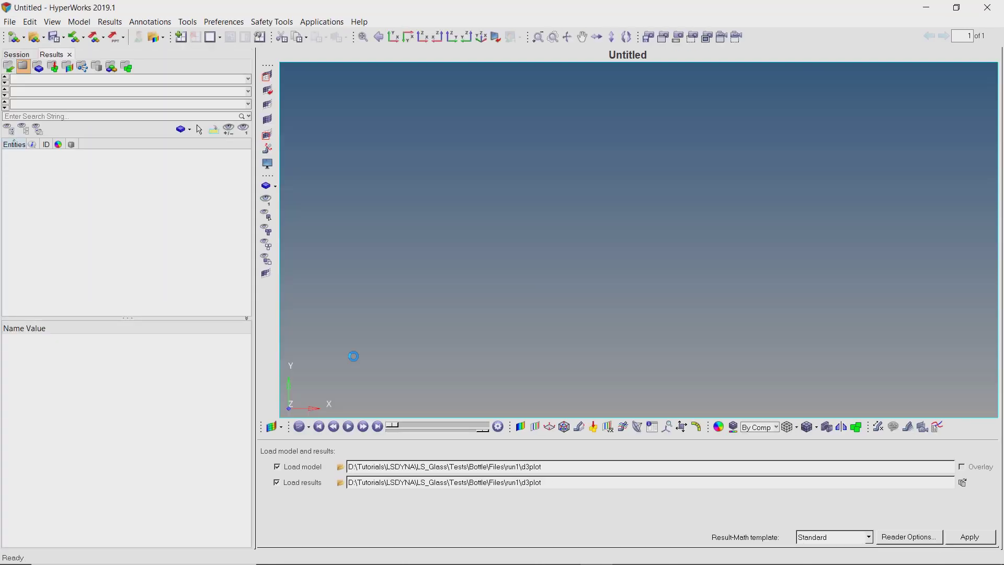
click(342, 467)
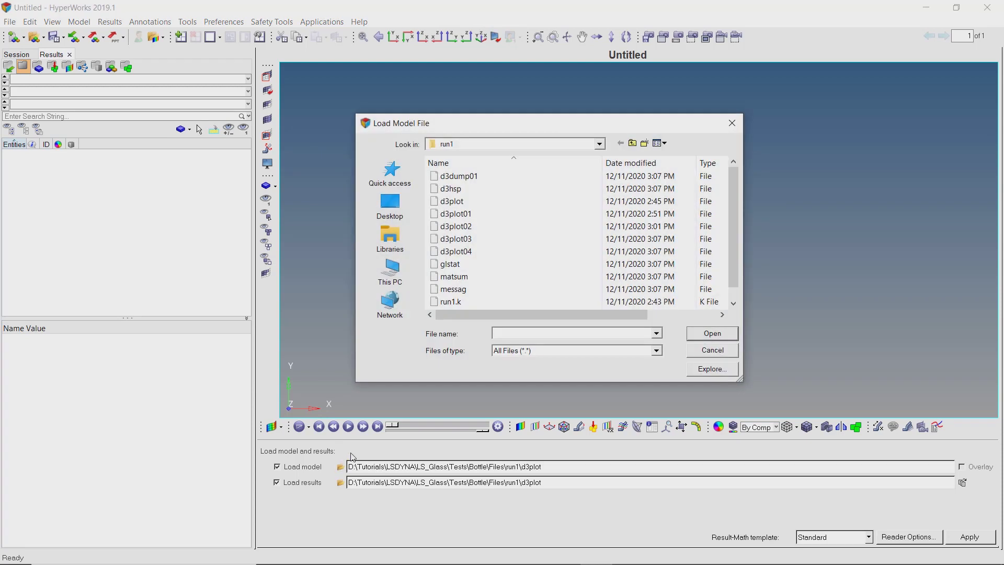
click(500, 203)
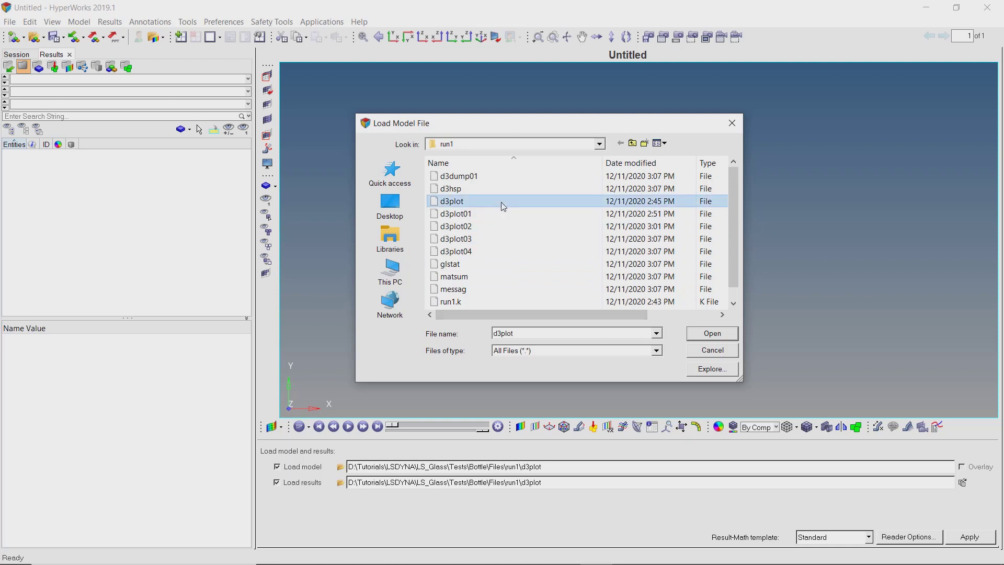
click(702, 333)
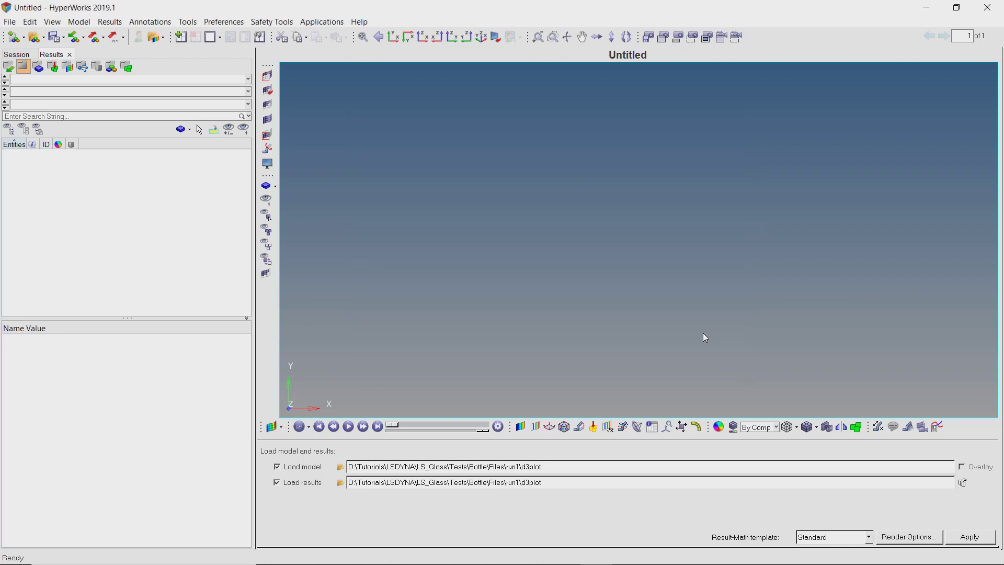
Load run1, stand the bottle upright and apply displacement contours
click(969, 537)
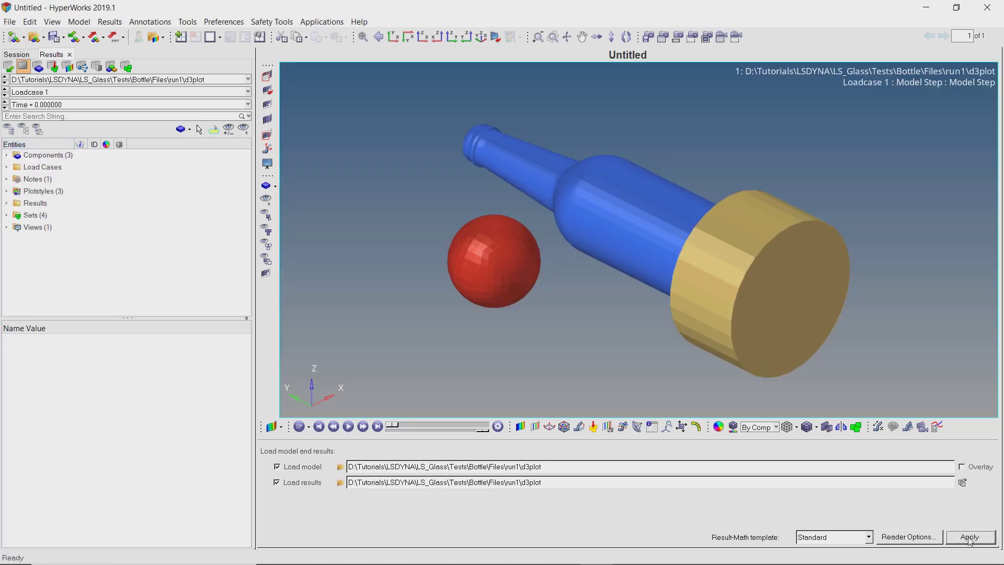
ctrl+drag(689, 274, 628, 224)
click(520, 426)
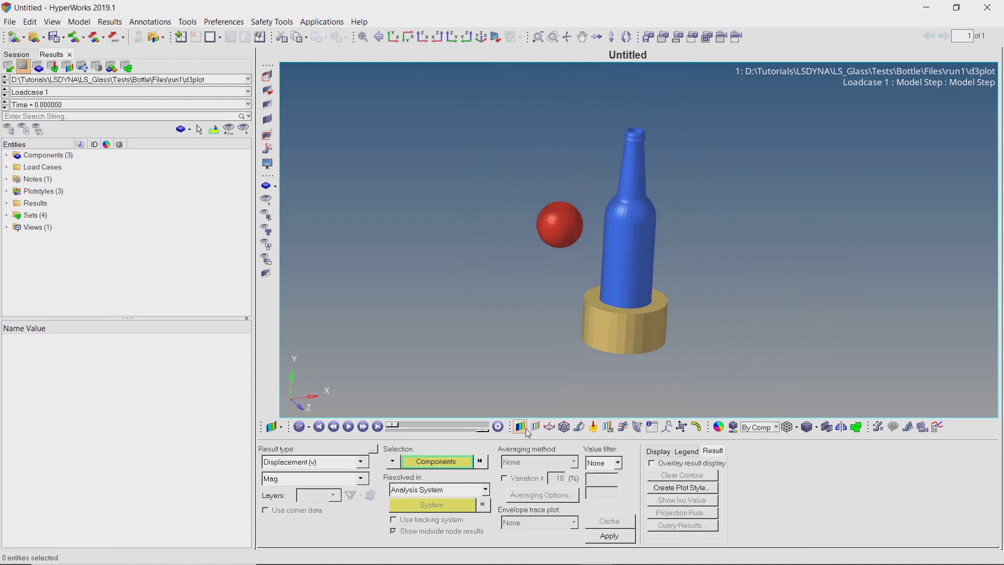
click(608, 535)
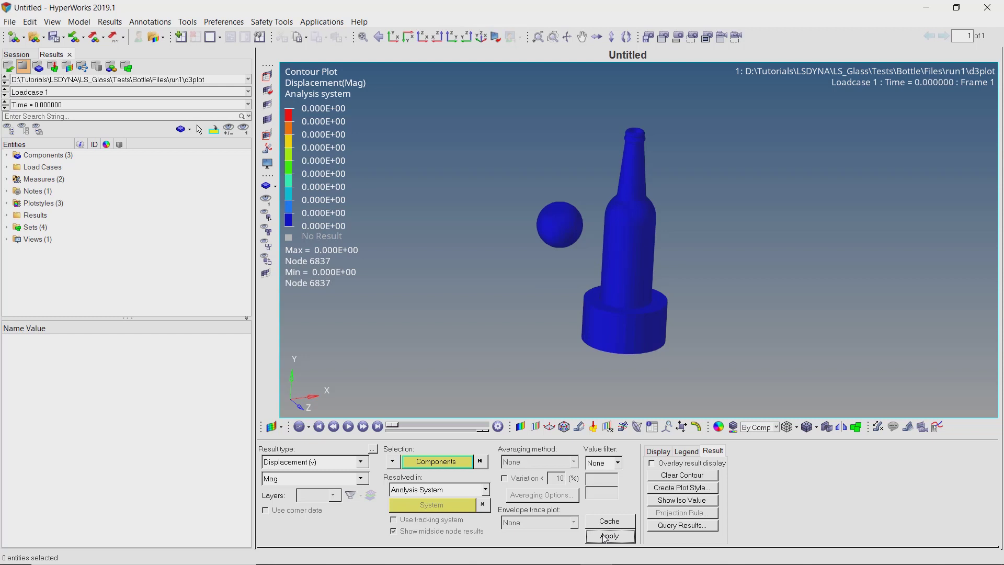
Give the legend a dynamic scale in Fixed numeric format and play the animation
right_click(311, 145)
mouse_move(348, 151)
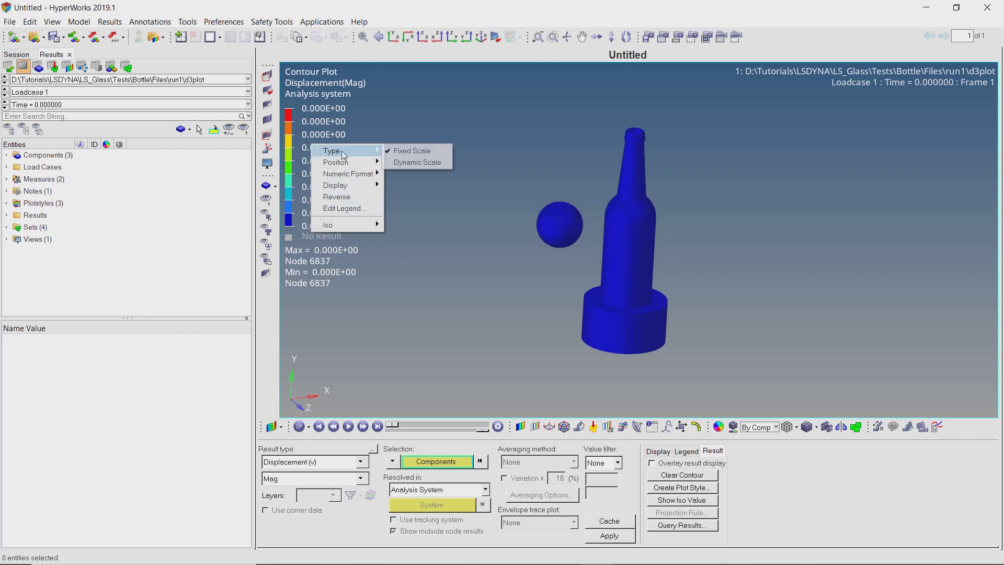
click(402, 164)
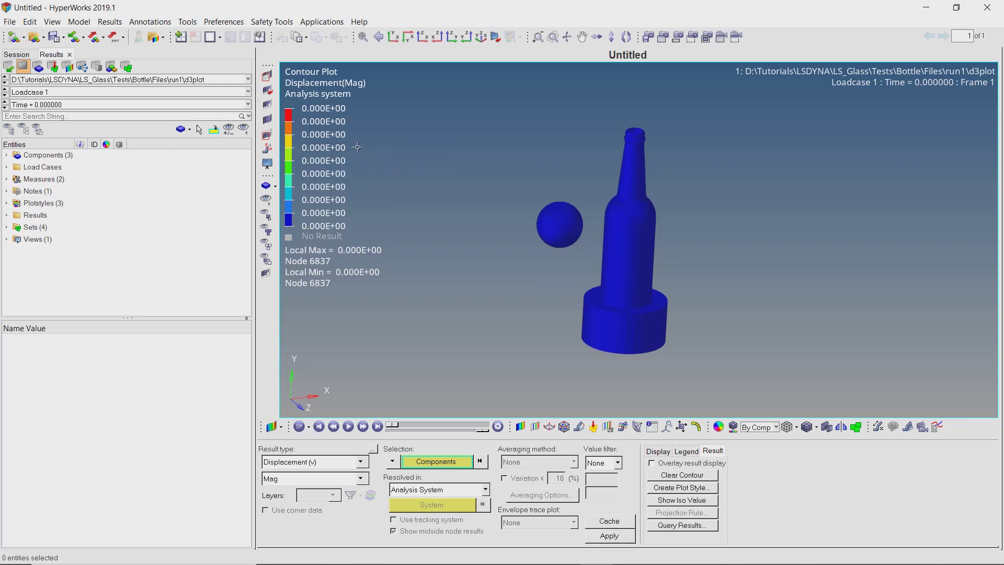
right_click(324, 132)
mouse_move(368, 163)
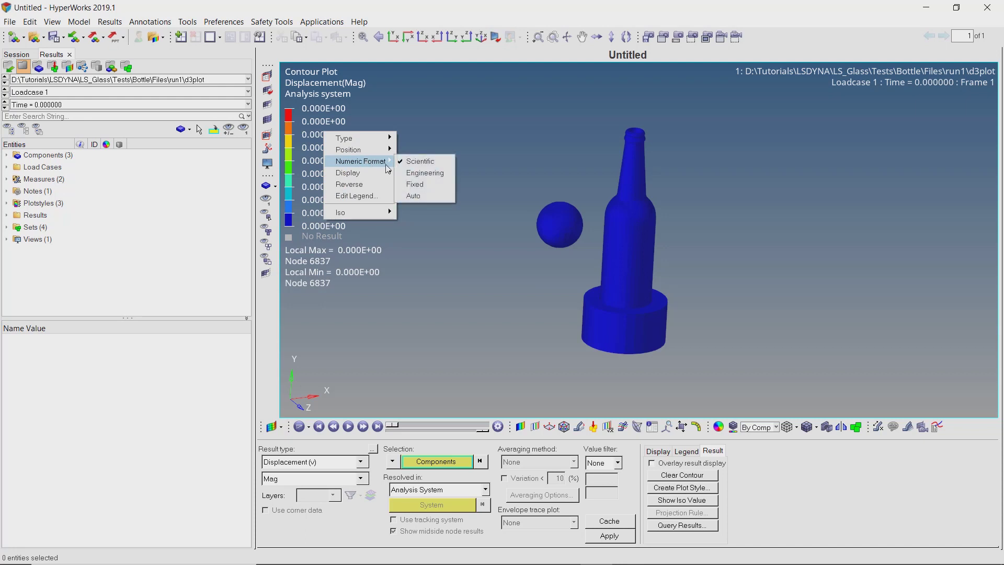
click(414, 185)
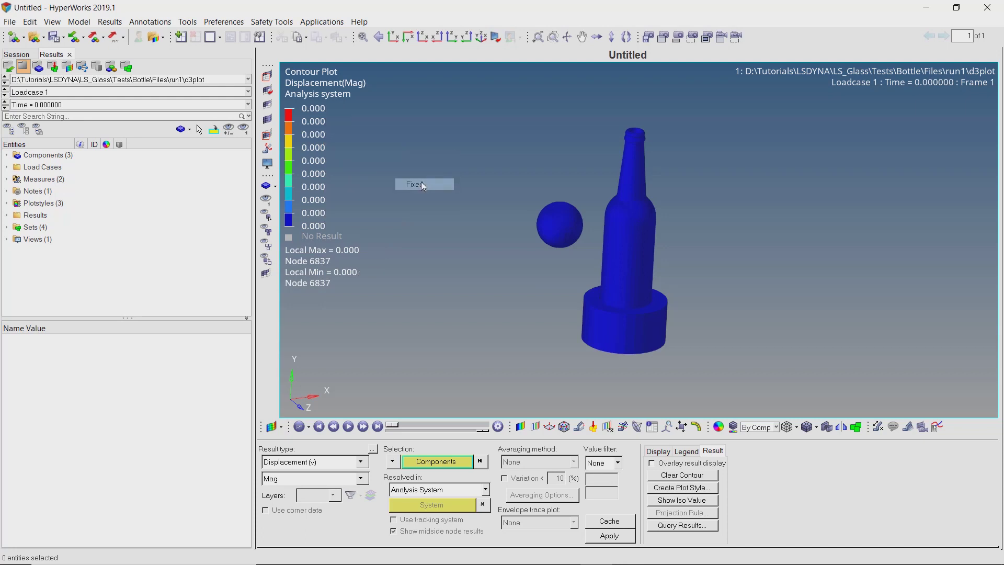
click(348, 426)
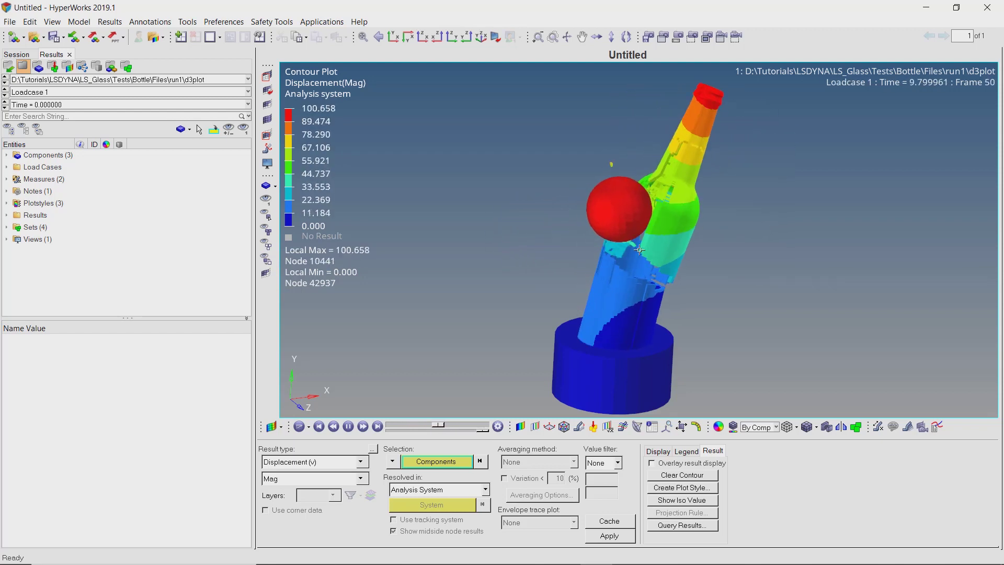
Apply a Stress (t) P1 (major) contour with Simple averaging
click(361, 462)
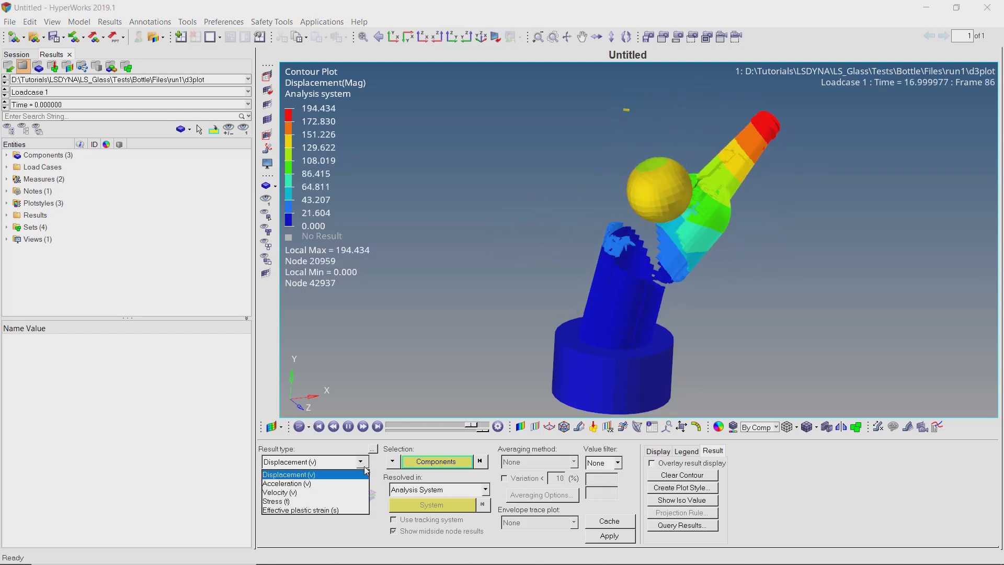
click(302, 501)
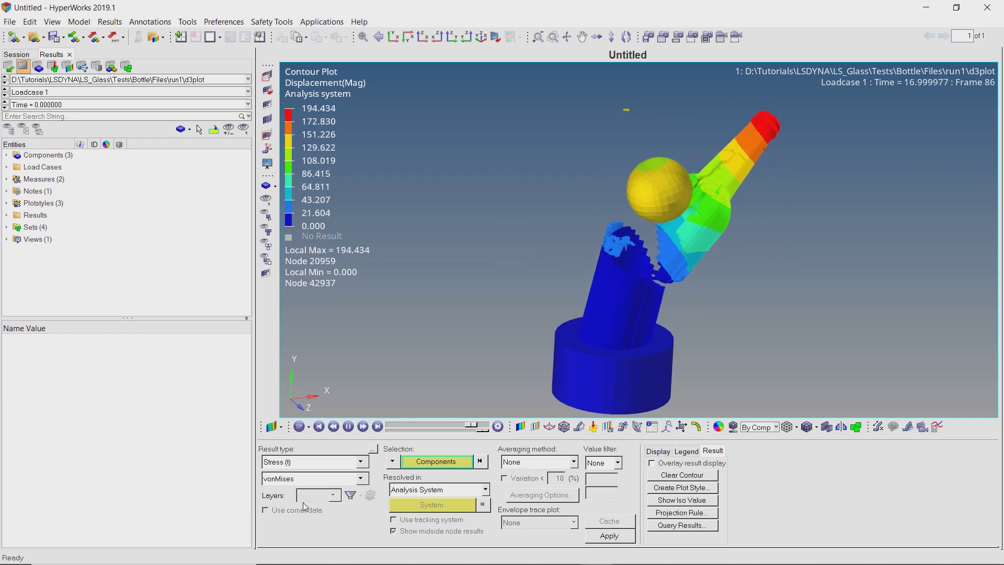
click(361, 478)
scroll(339, 511, down, 3)
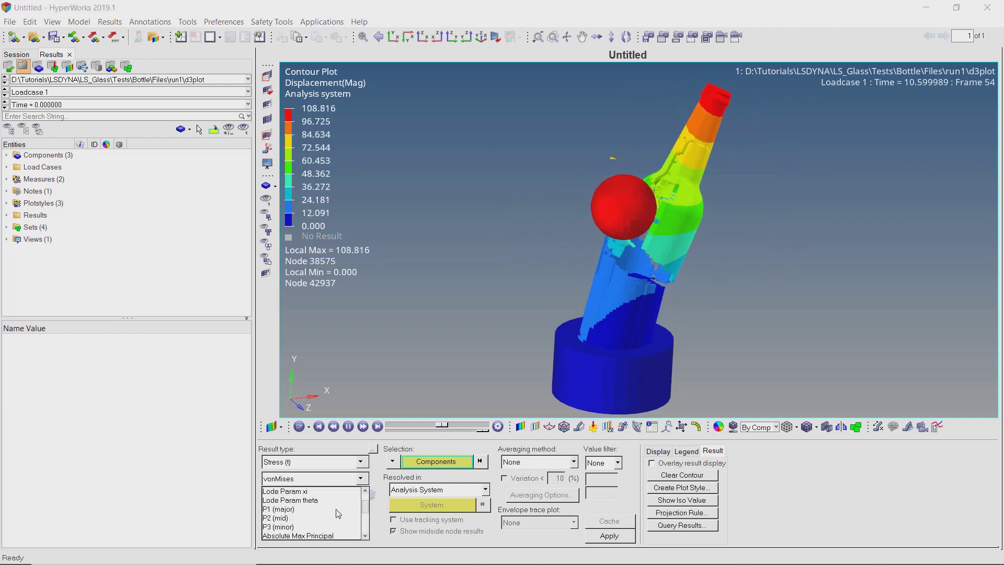
click(339, 510)
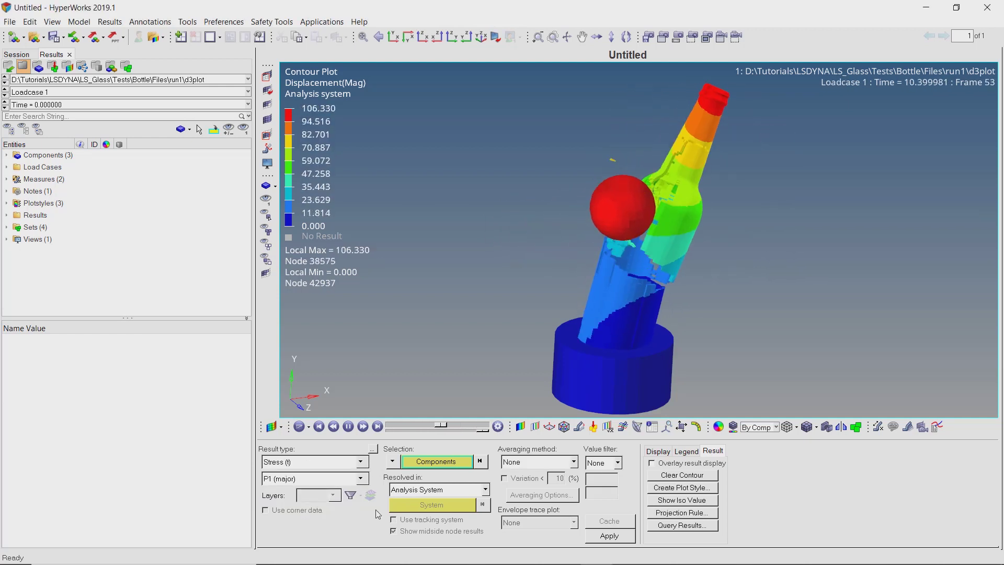
click(573, 461)
click(554, 484)
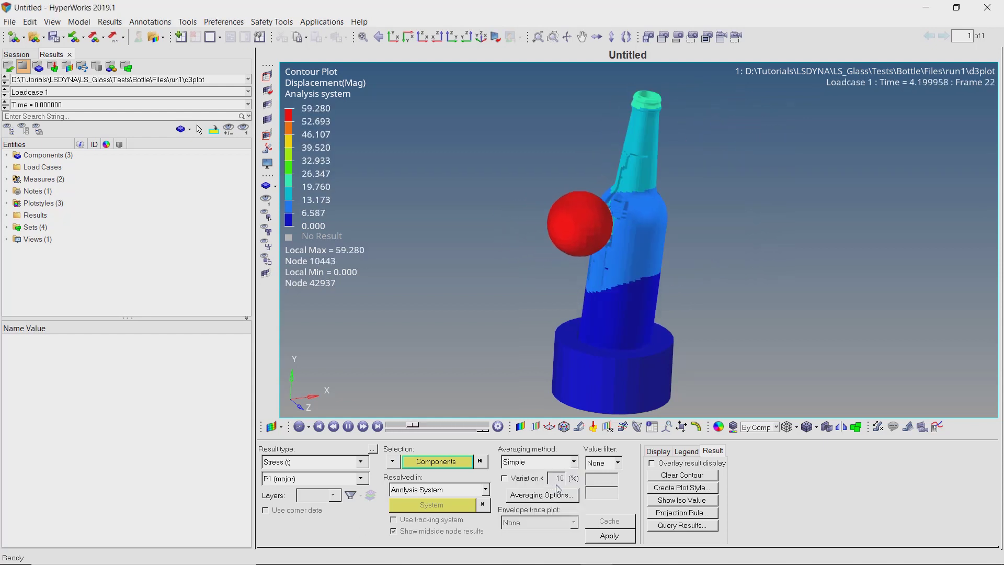
click(606, 535)
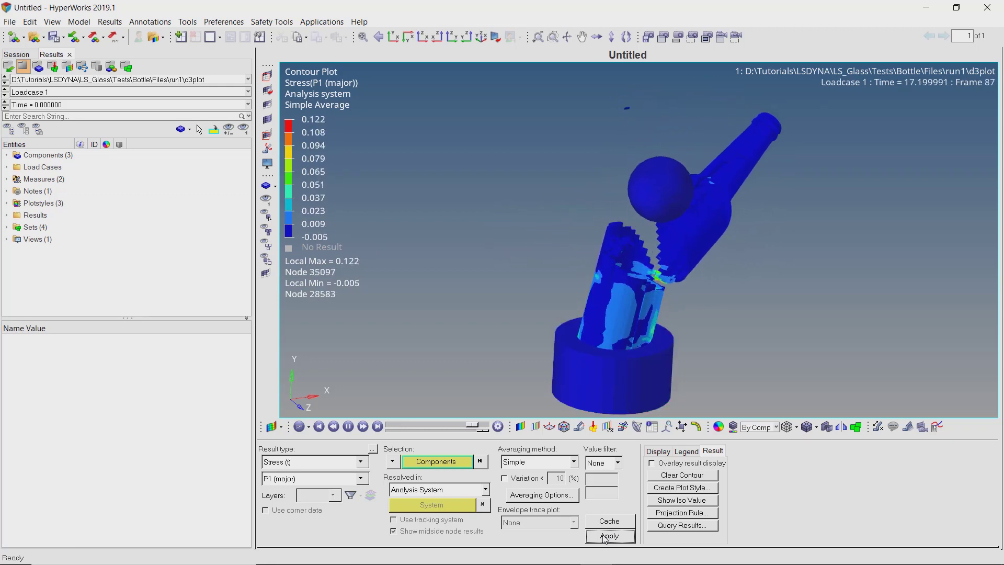
Replay the animation, split into two windows and make the right one HyperGraph 2D
click(361, 429)
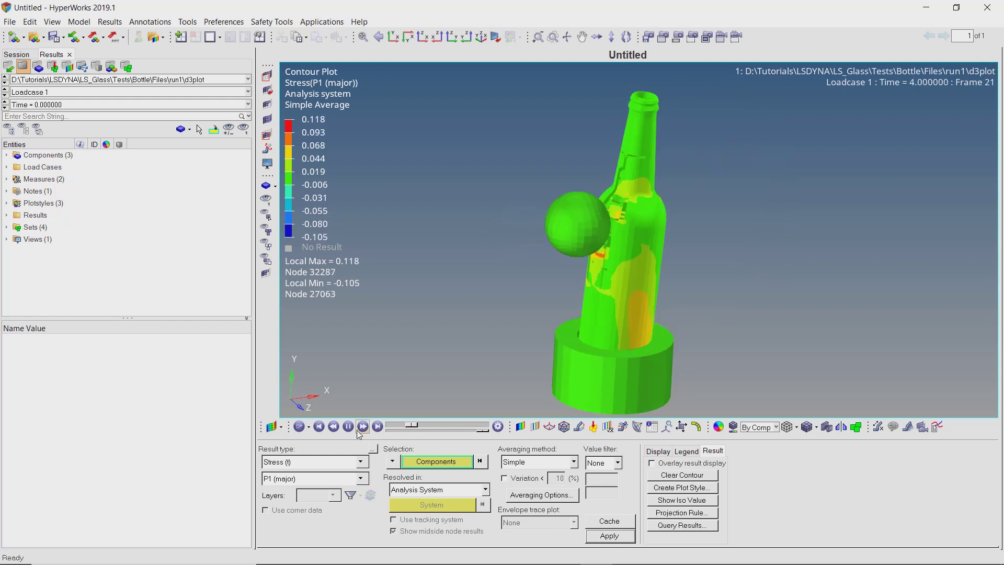
click(222, 38)
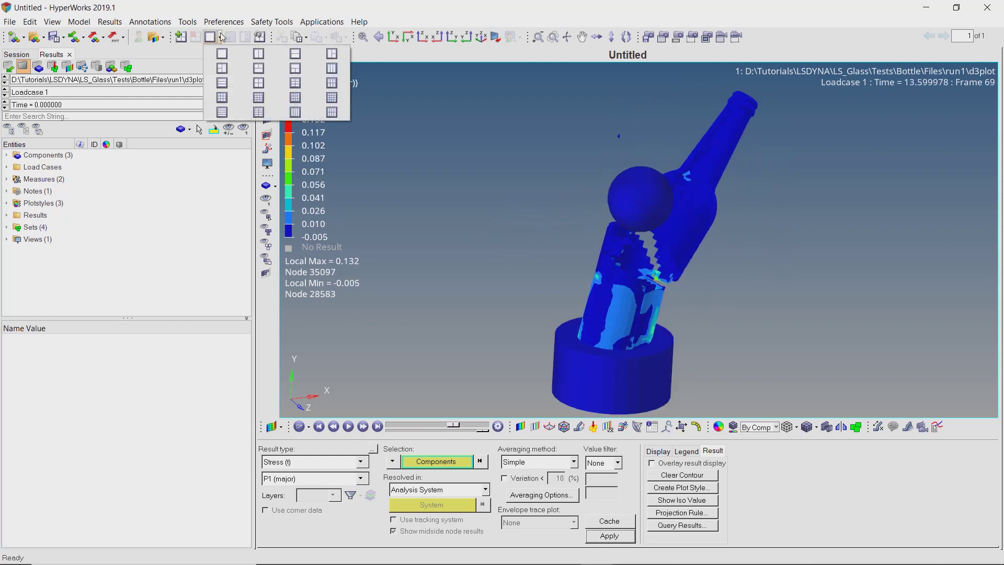
click(259, 55)
click(717, 213)
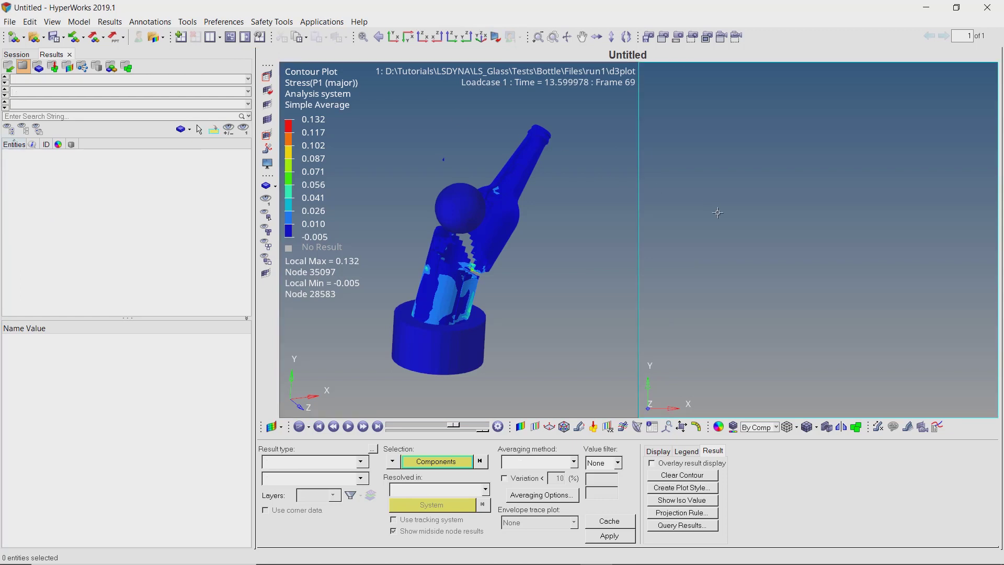
click(282, 427)
click(291, 472)
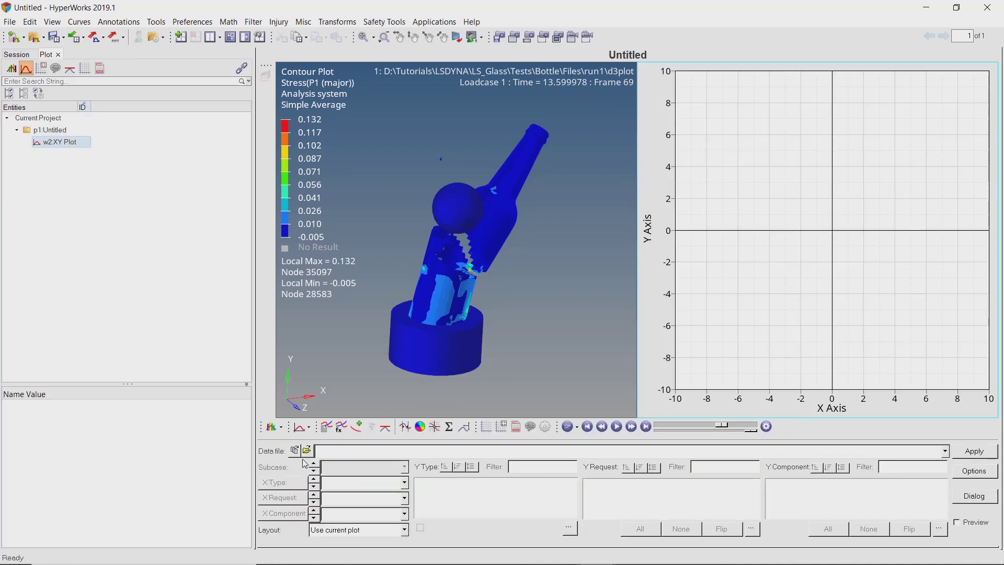
Browse to Tests\Bottle\Files\run1 and select the glstat data file
click(307, 450)
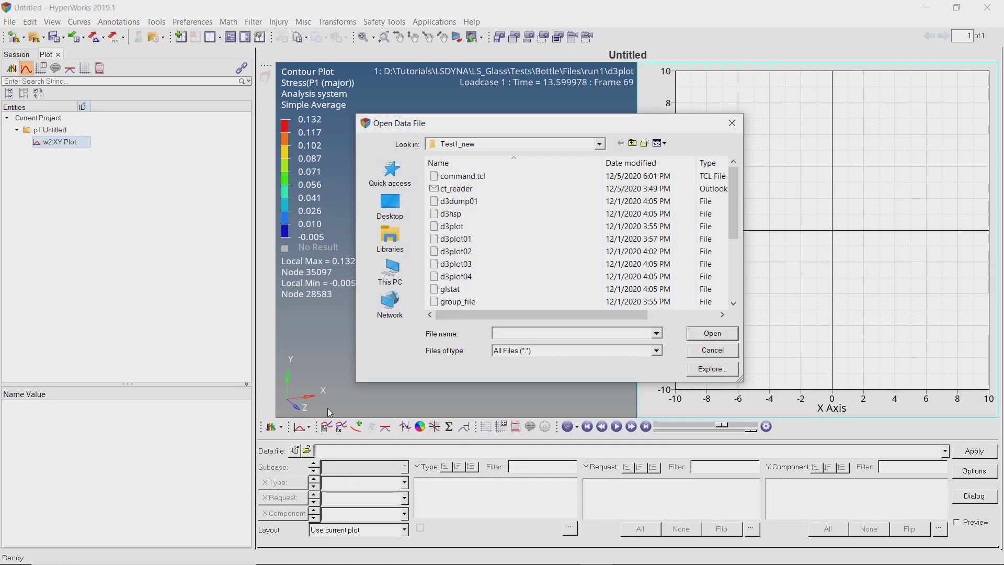
click(632, 143)
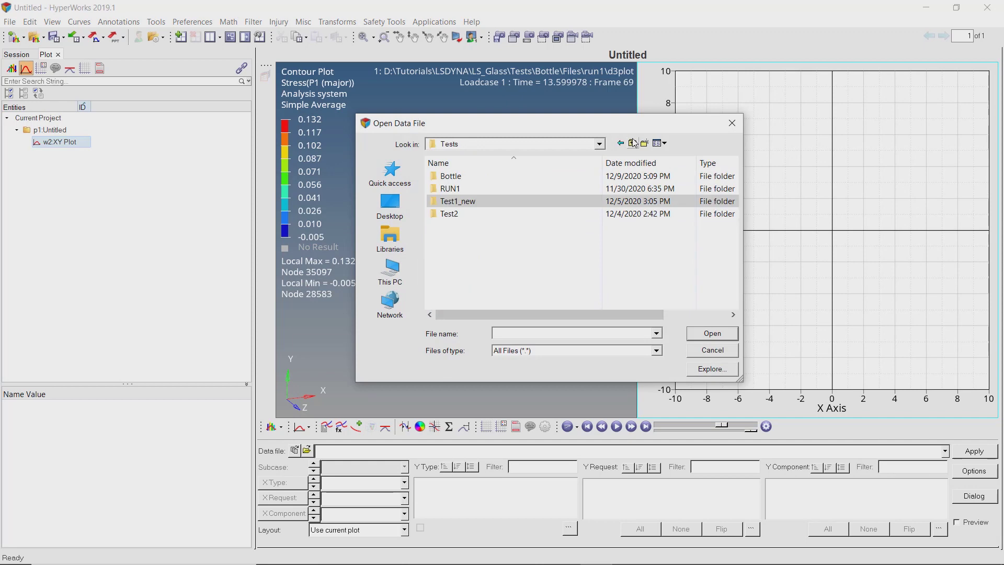
double_click(536, 179)
double_click(529, 178)
double_click(528, 178)
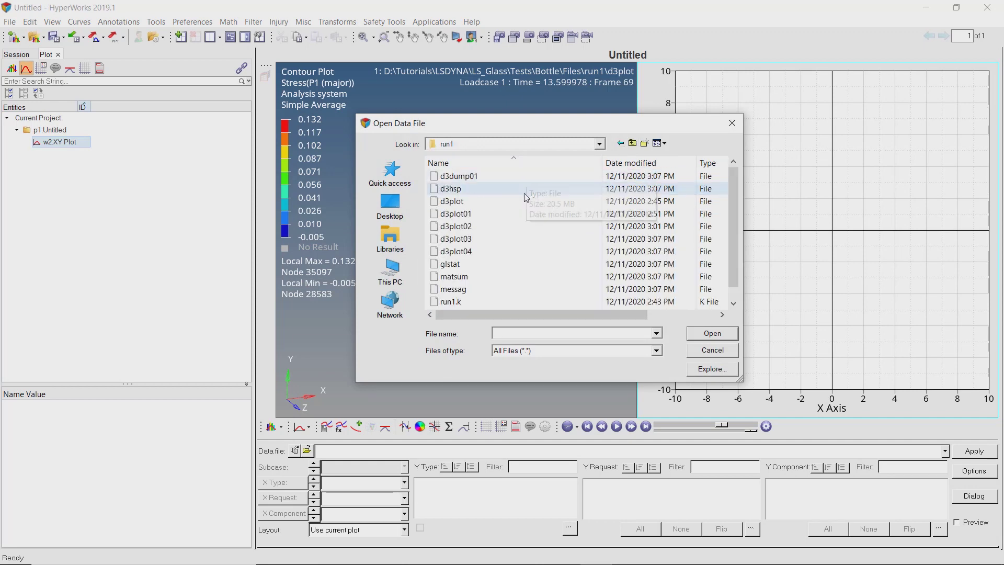
click(499, 264)
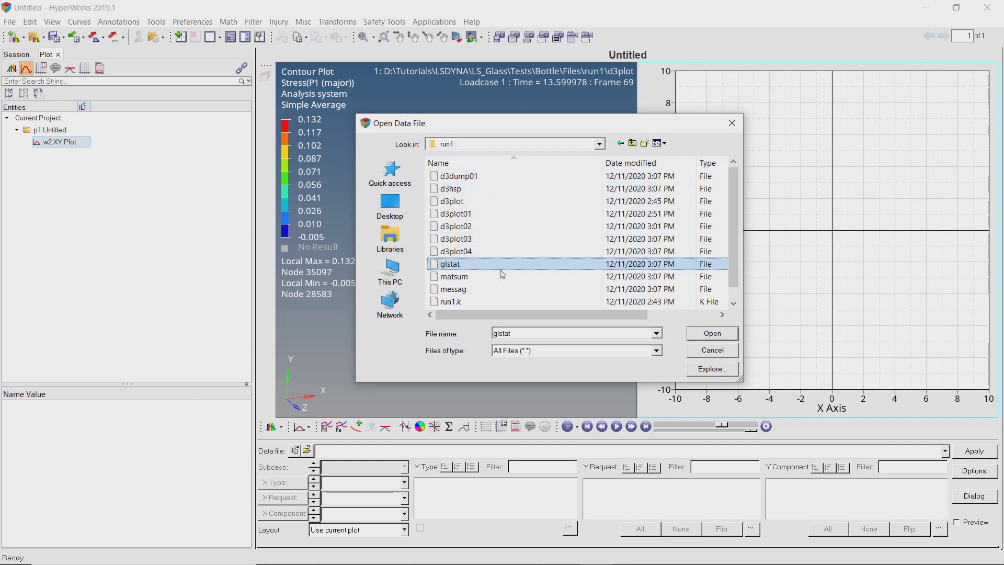
Plot Kinetic, Internal and Total Energy from run1's glstat using units profile C (mm, ms, kg)
click(696, 336)
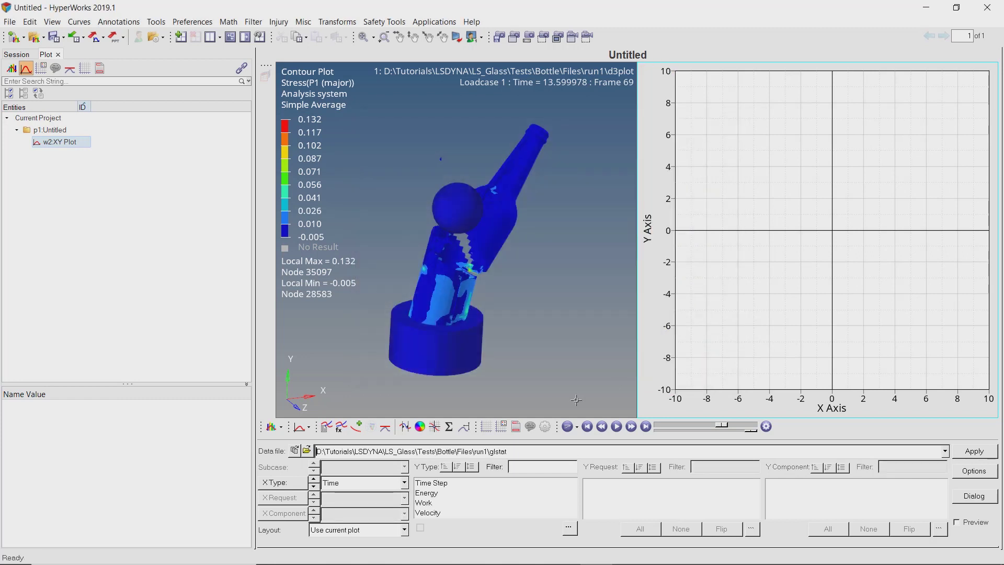
click(425, 494)
drag(606, 489, 613, 495)
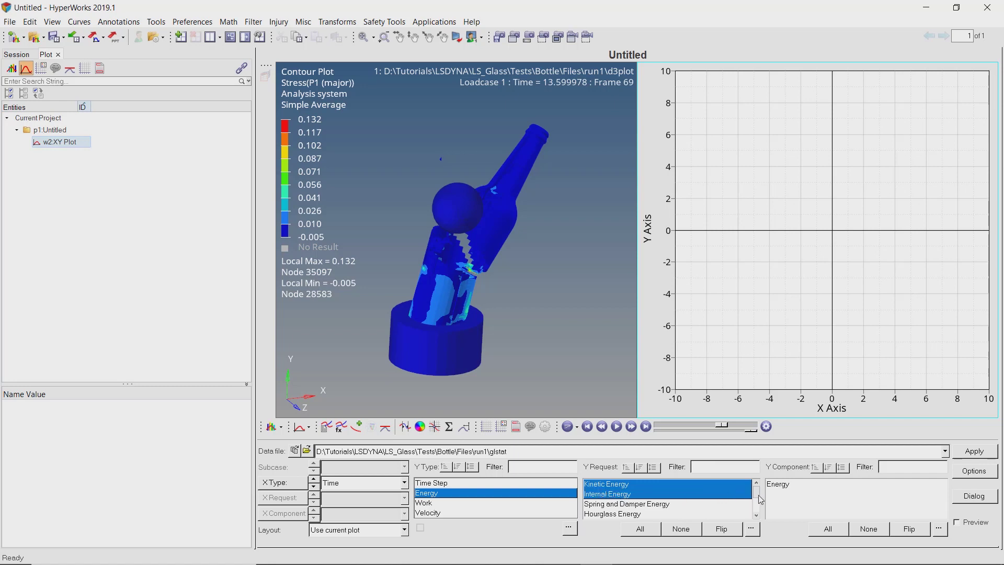
drag(760, 499, 758, 510)
click(606, 514)
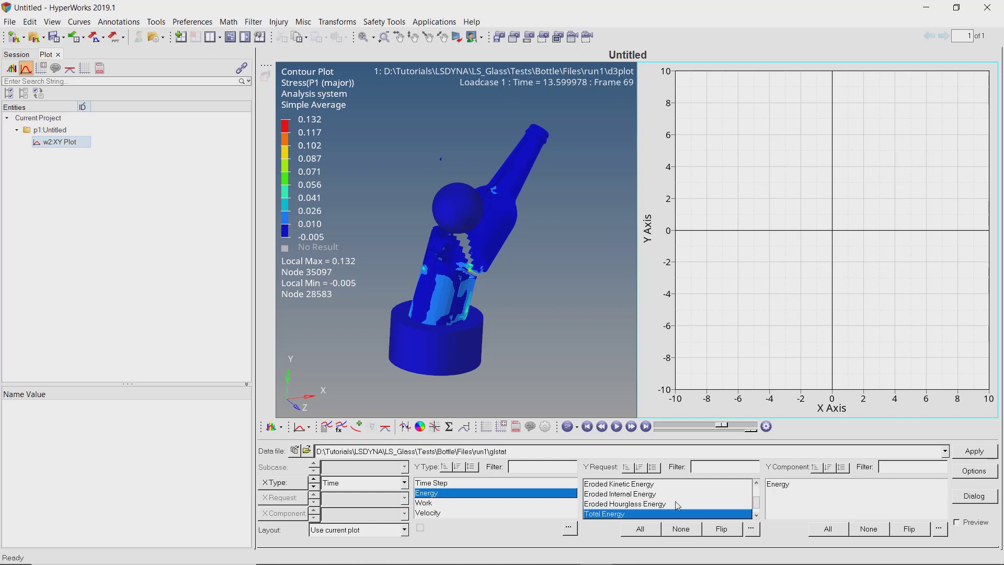
click(796, 490)
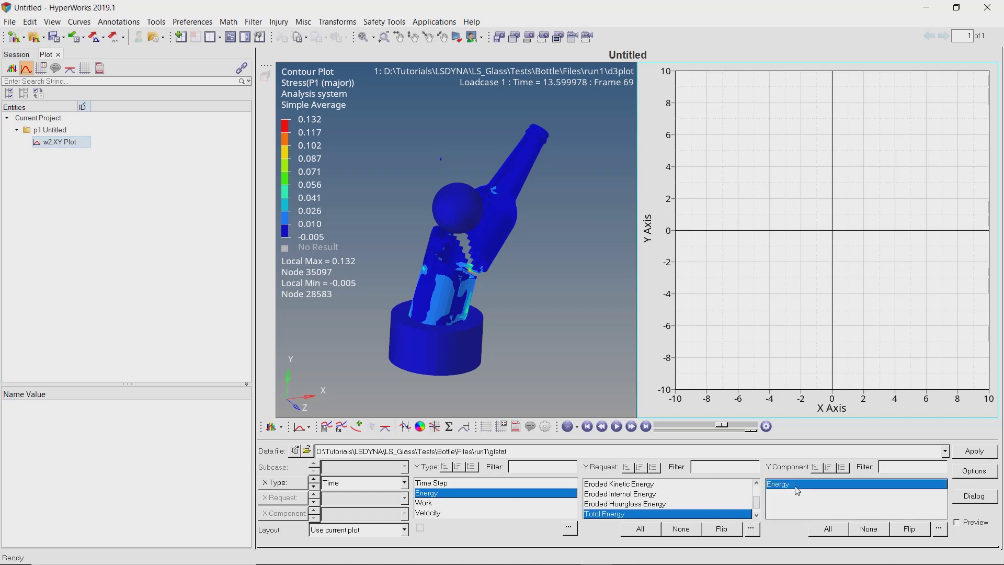
click(977, 453)
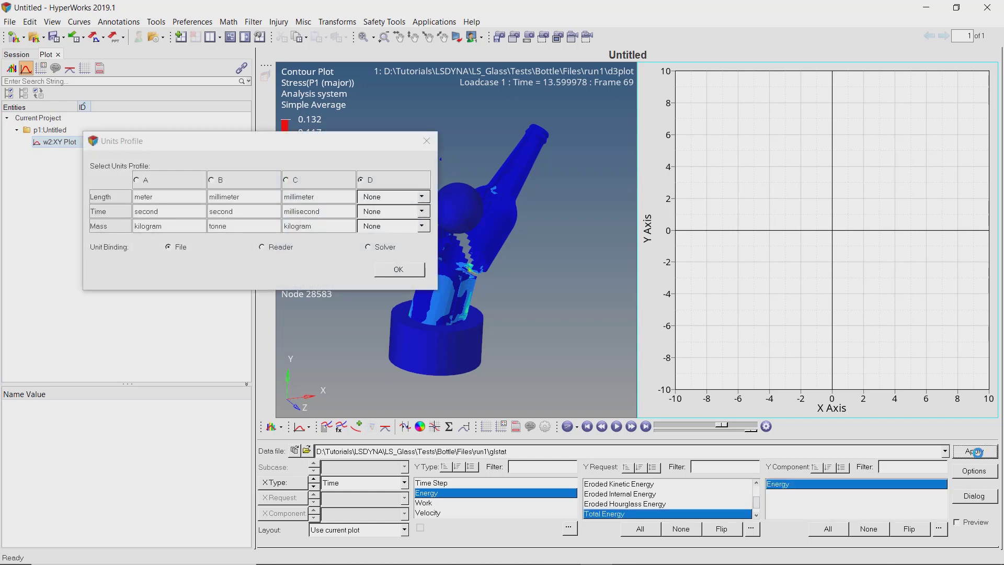
click(307, 183)
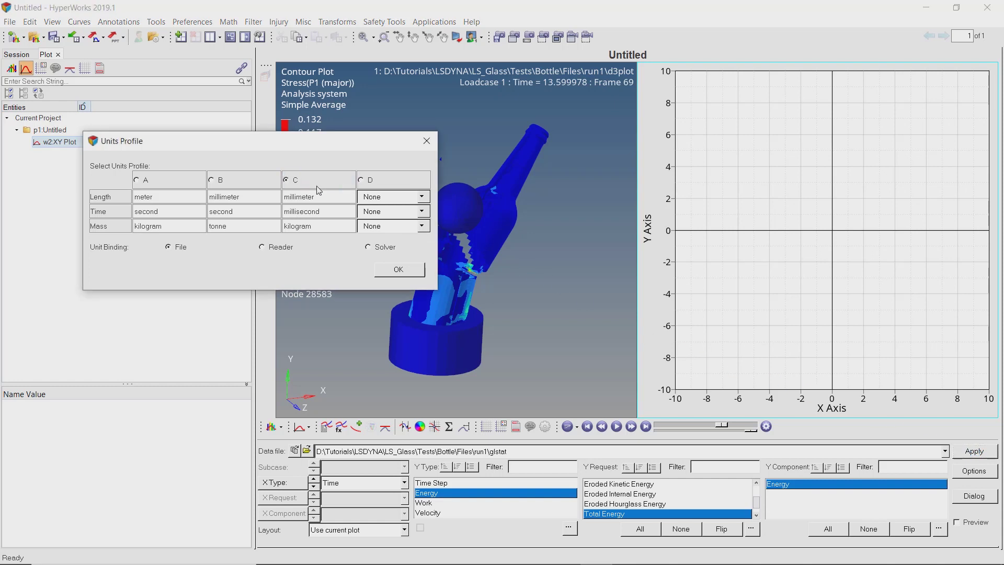
click(399, 270)
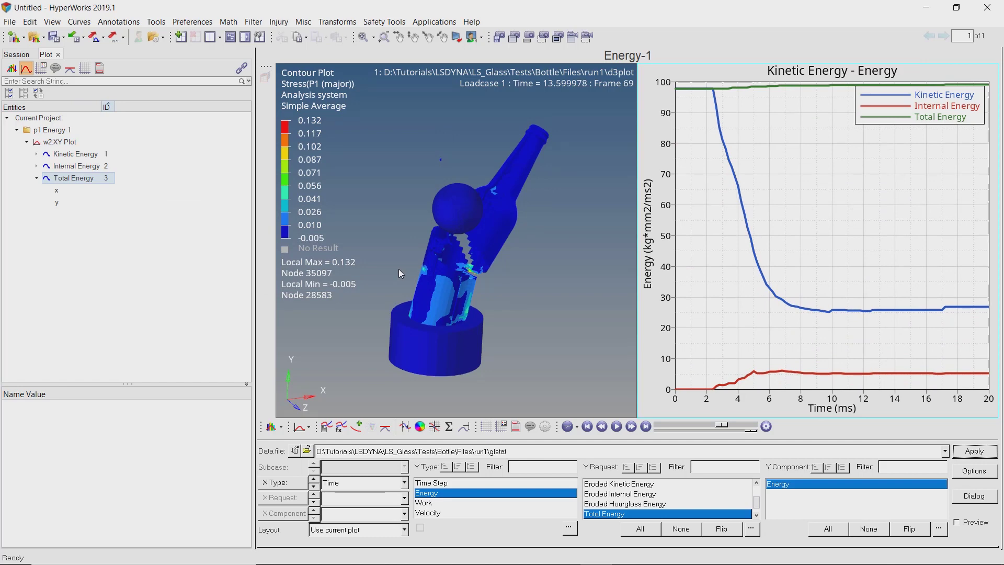
Play the P1 stress animation in HyperView, synced with the energy curve markers
click(475, 361)
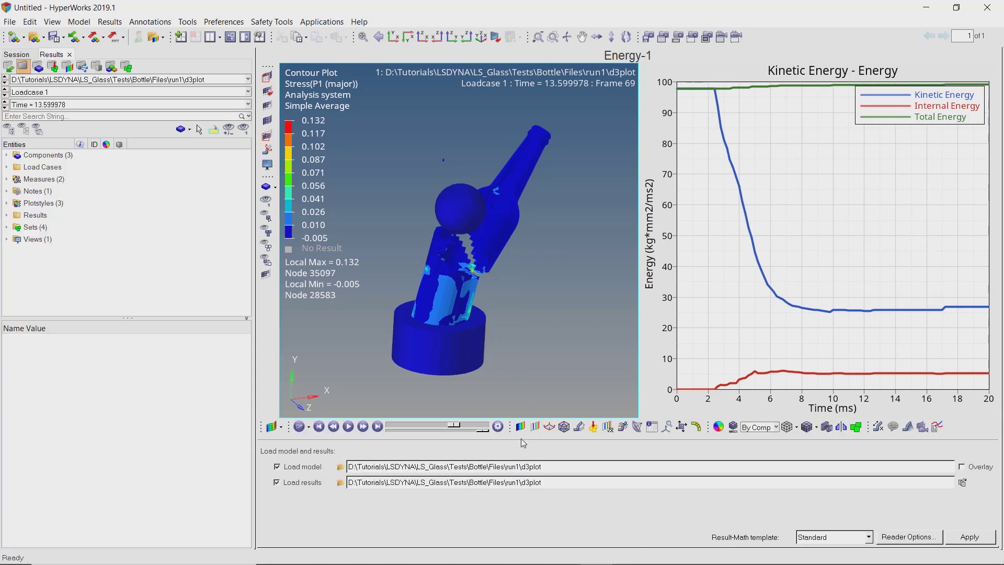
click(347, 429)
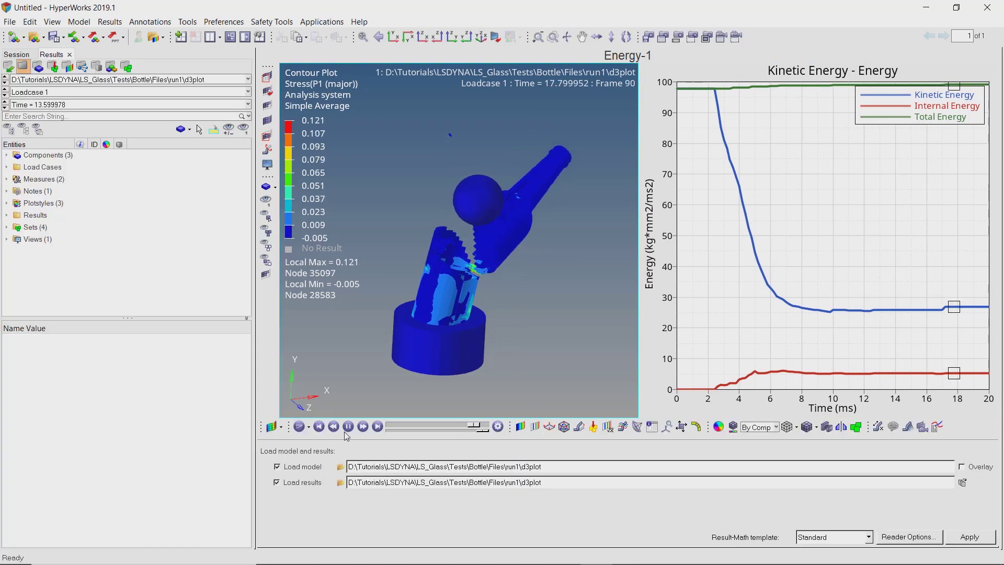